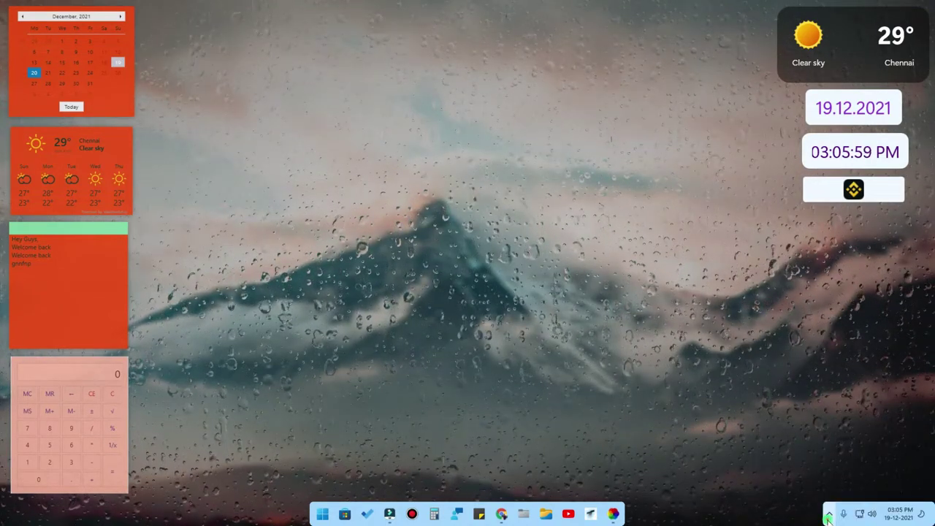
Step: Open the Bing Wallpaper options from the hidden tray icons and cycle back through the wallpapers to El Panecillo, Quito, Ecuador
{"action": "left_click", "coordinate": [828, 517]}
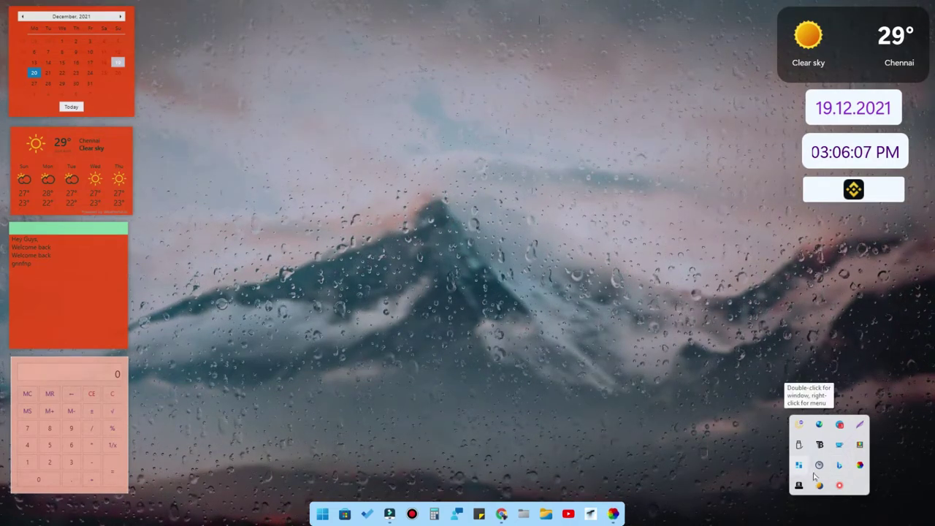
{"action": "left_click", "coordinate": [839, 465]}
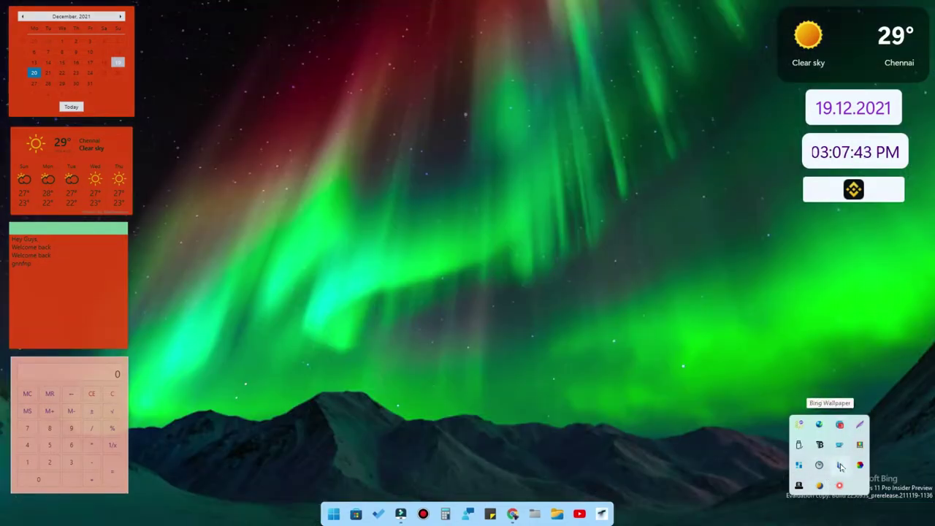
{"action": "left_click", "coordinate": [840, 464]}
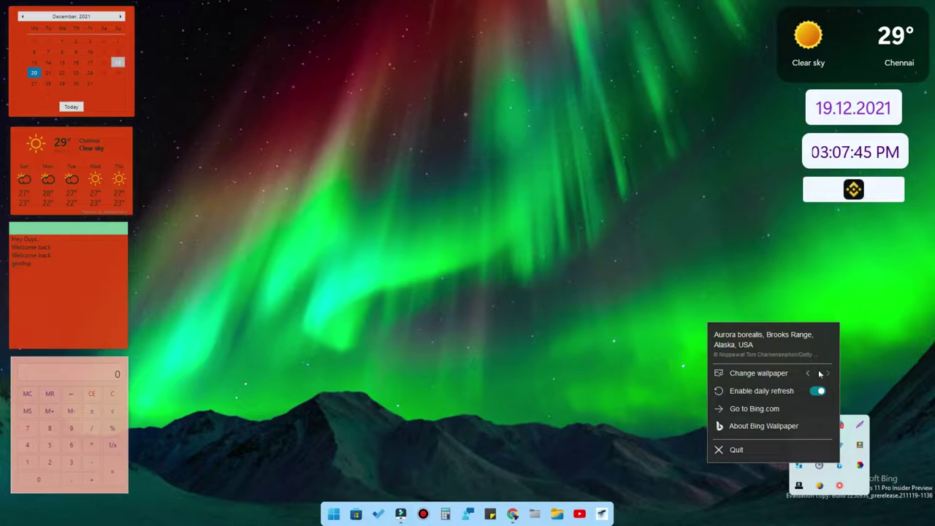
{"action": "left_click", "coordinate": [810, 374]}
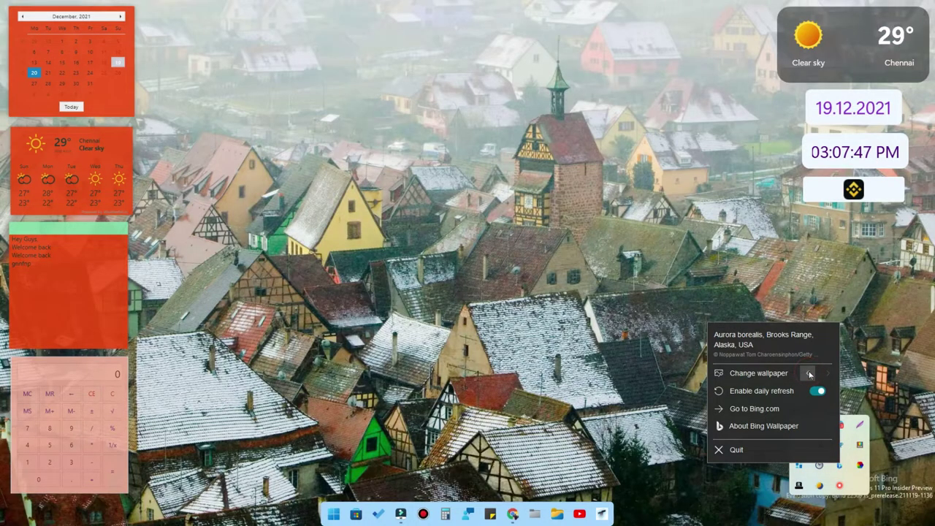
{"action": "left_click", "coordinate": [808, 374]}
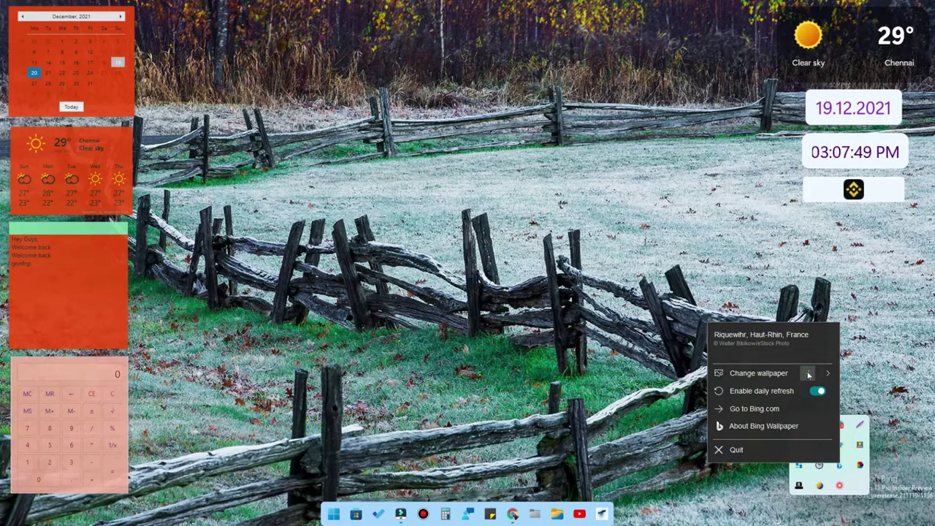
{"action": "left_click", "coordinate": [807, 374]}
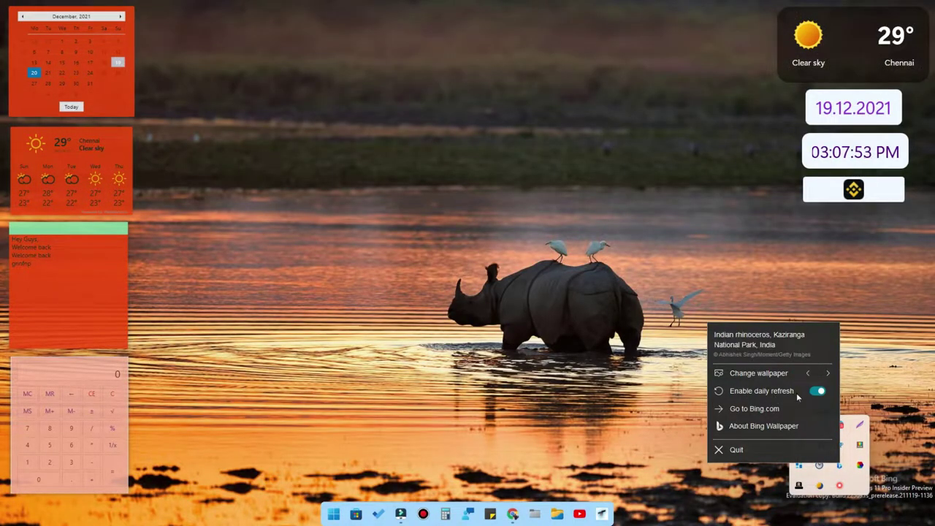
{"action": "left_click", "coordinate": [810, 374]}
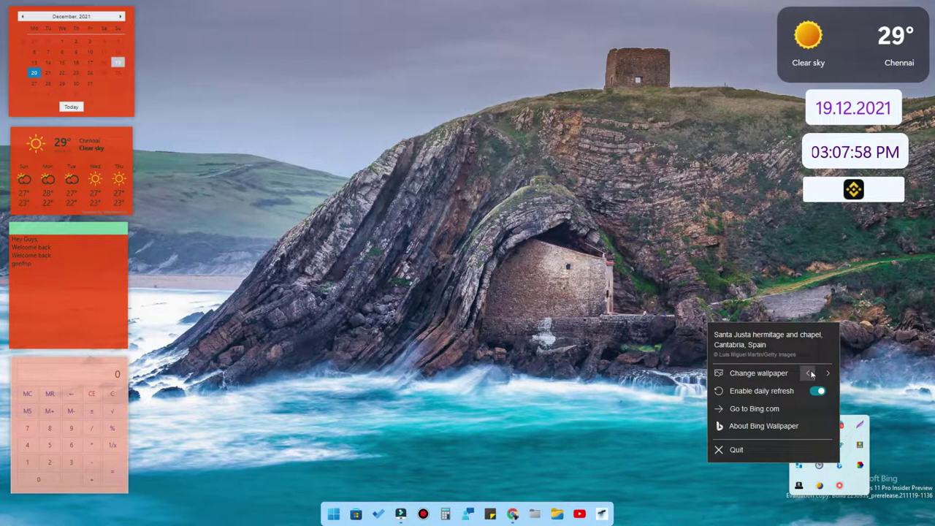
{"action": "left_click", "coordinate": [810, 373]}
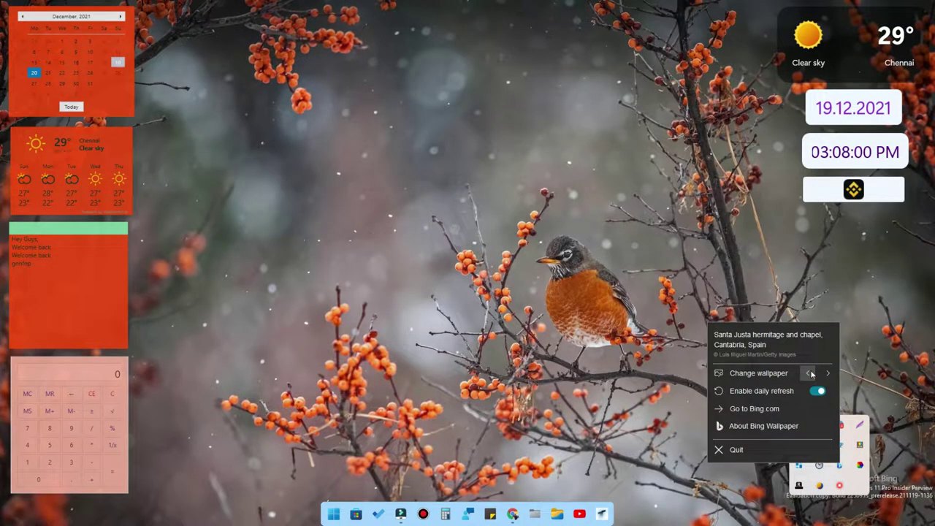
{"action": "left_click", "coordinate": [810, 373]}
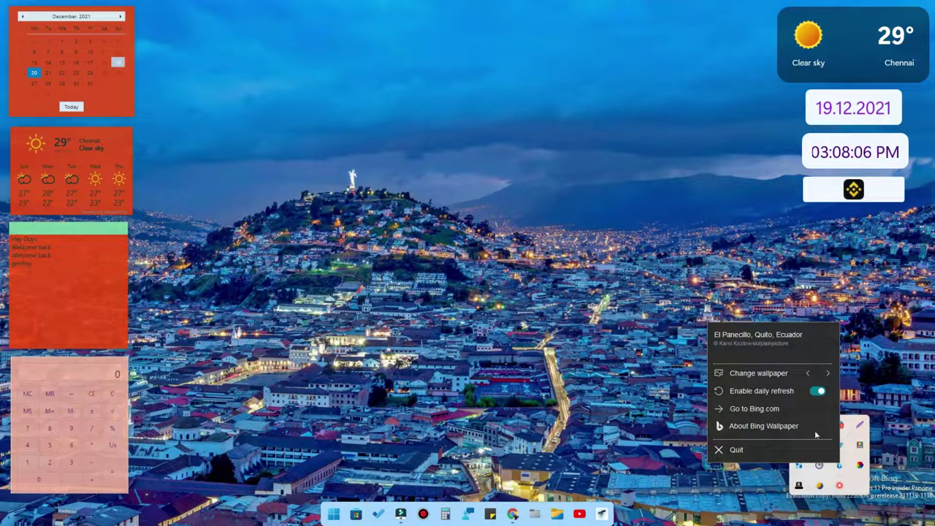
Step: Dismiss the Bing Wallpaper options and refresh the desktop
{"action": "left_click", "coordinate": [503, 157]}
{"action": "right_click", "coordinate": [503, 157]}
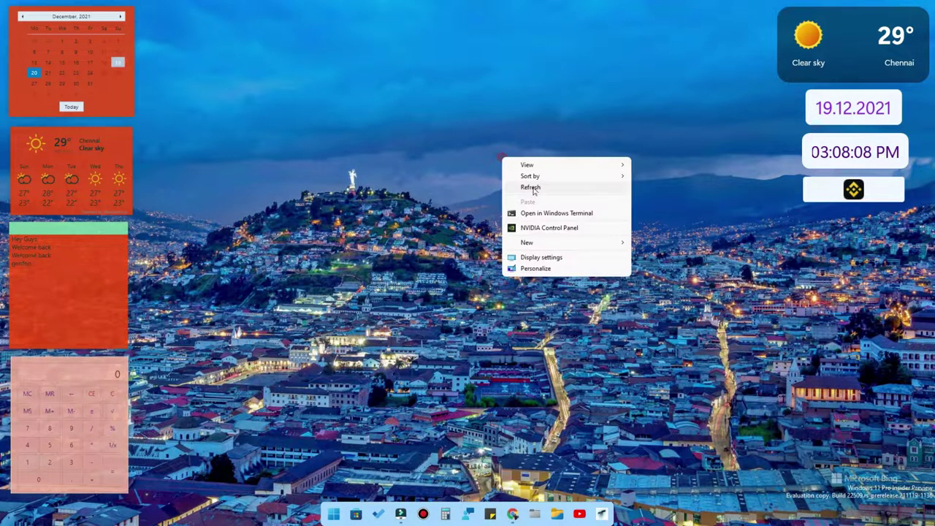
{"action": "left_click", "coordinate": [533, 187]}
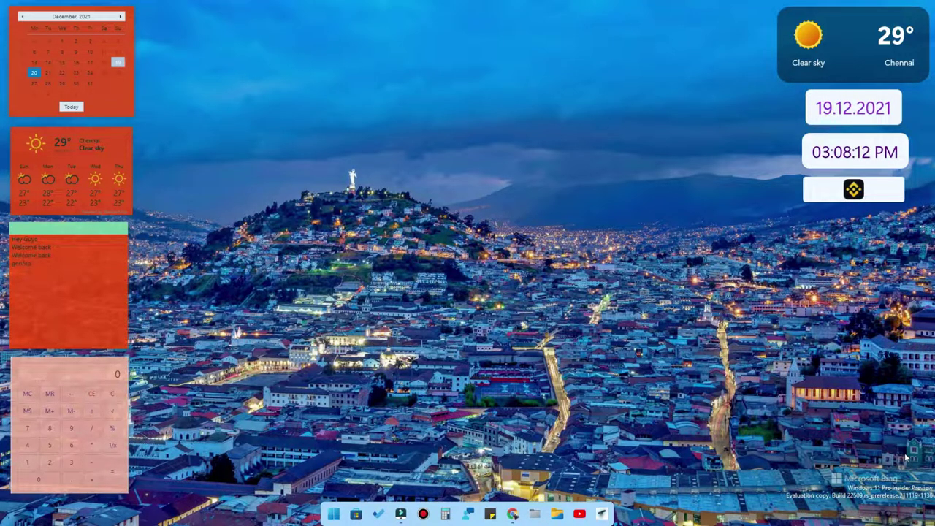
Step: Launch Lively Wallpaper, show its wallpaper library and close the display Control Panel
{"action": "left_click", "coordinate": [333, 516]}
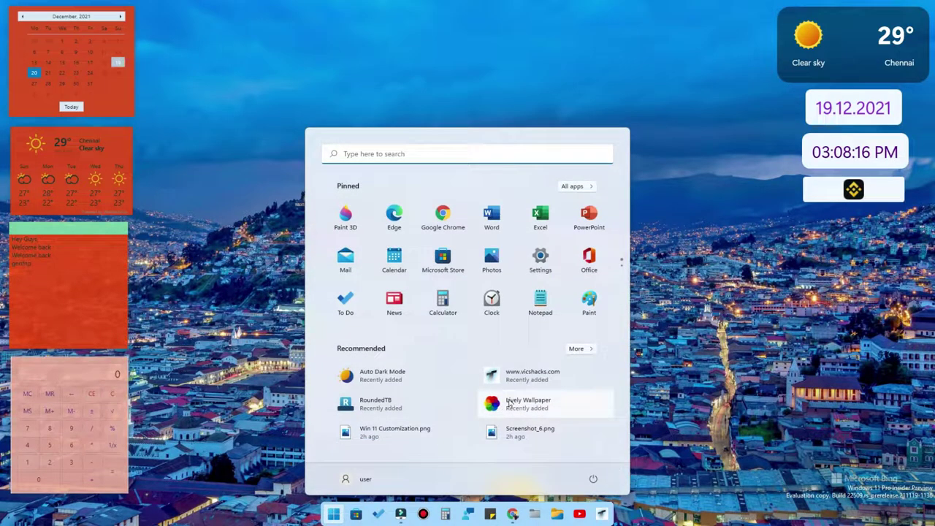
{"action": "left_click", "coordinate": [515, 407]}
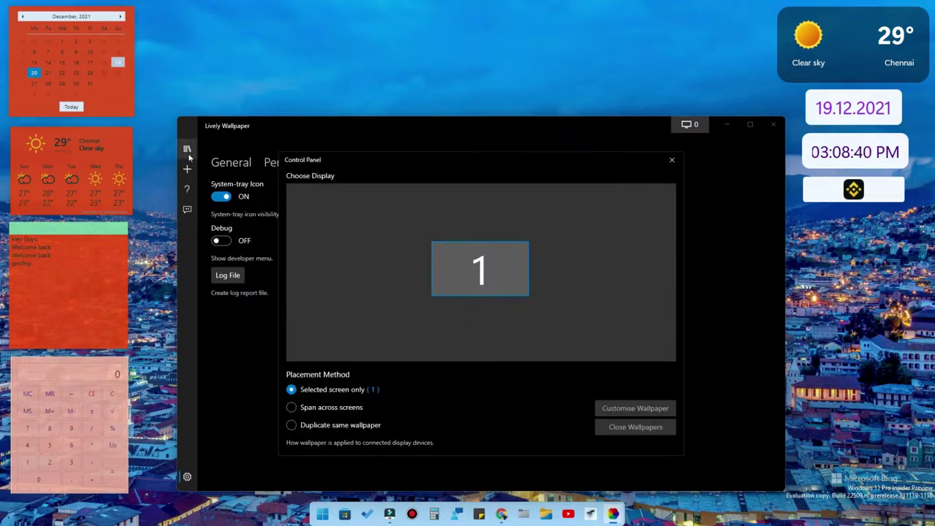
{"action": "left_click", "coordinate": [188, 152]}
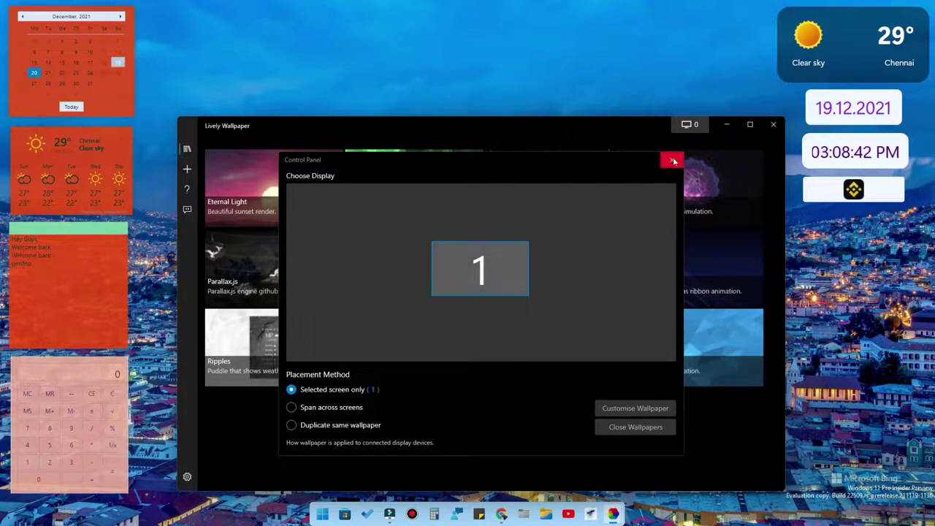
{"action": "left_click", "coordinate": [673, 160]}
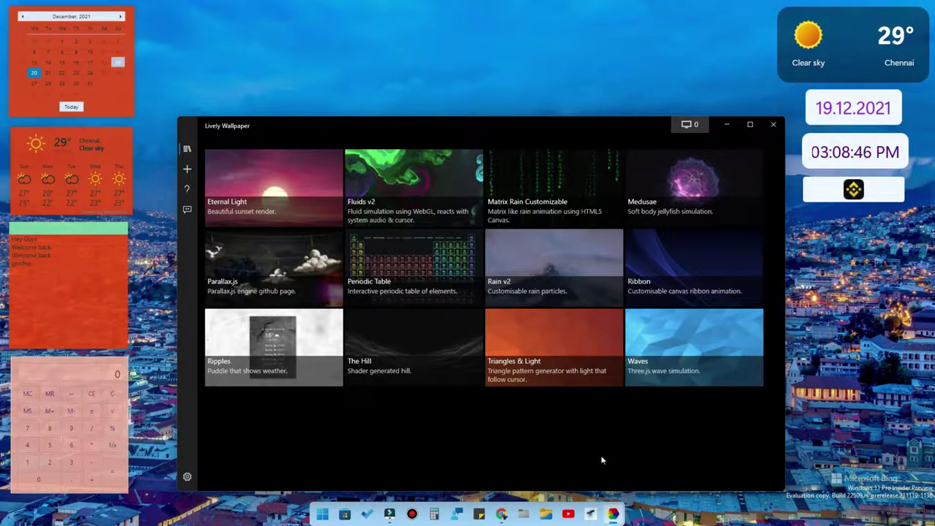
Step: Search the Microsoft Store for "lively wallpaper", view the app's listing and minimize the store
{"action": "left_click", "coordinate": [345, 514]}
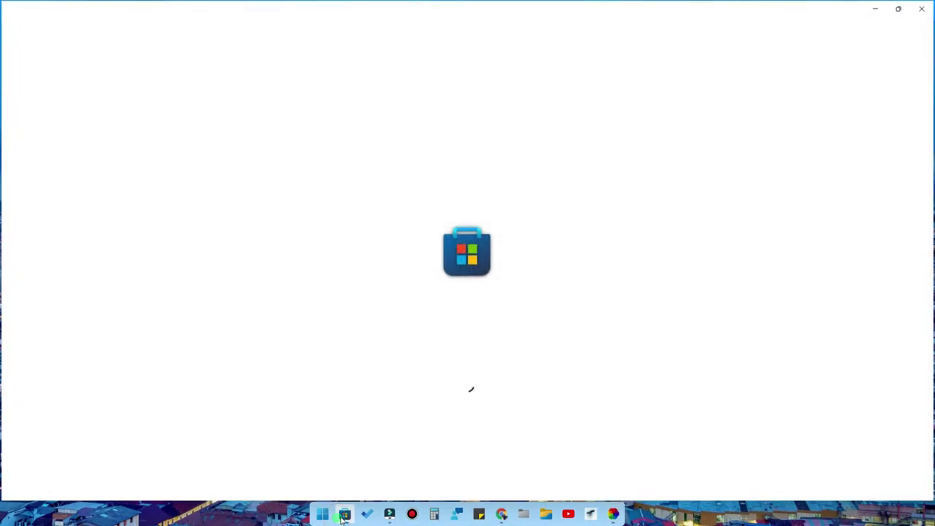
{"action": "left_click", "coordinate": [345, 10]}
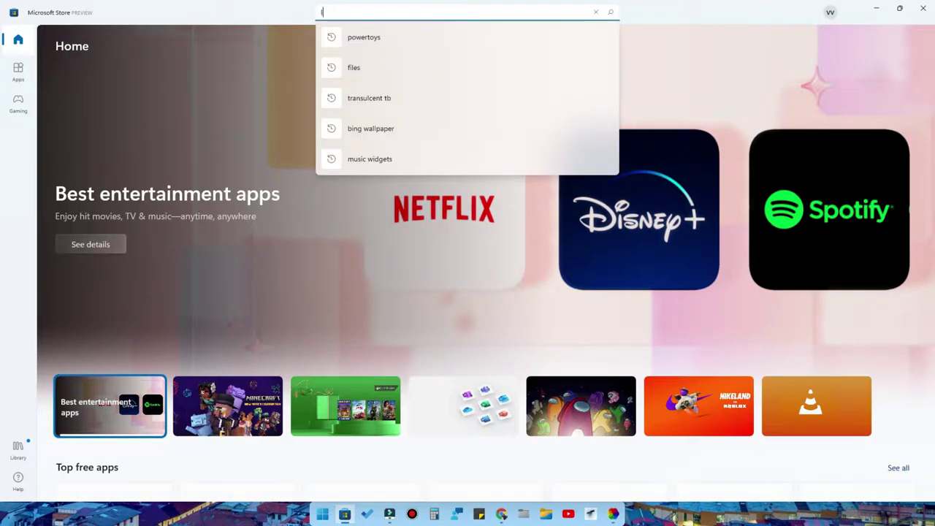
{"action": "type", "text": "licely"}
{"action": "key", "text": "BackSpace"}
{"action": "key", "text": "BackSpace"}
{"action": "key", "text": "BackSpace"}
{"action": "key", "text": "BackSpace"}
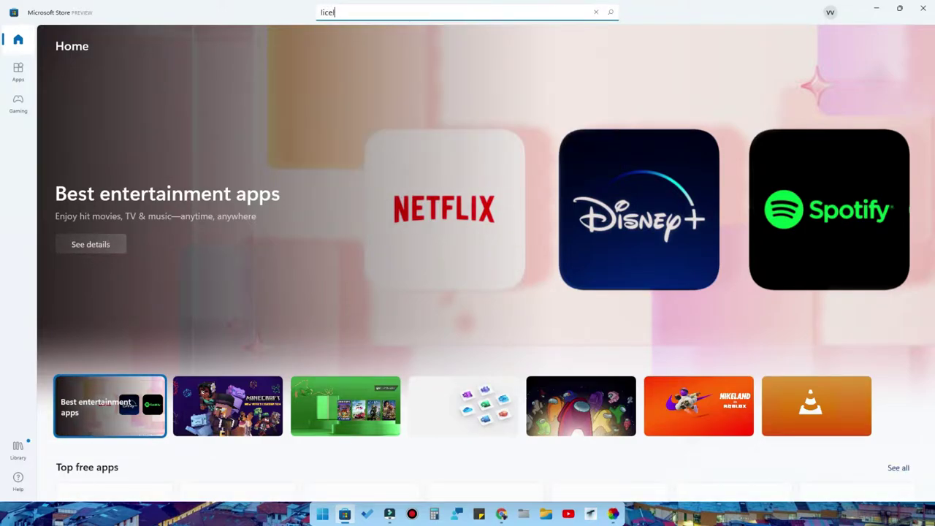
{"action": "type", "text": "vel"}
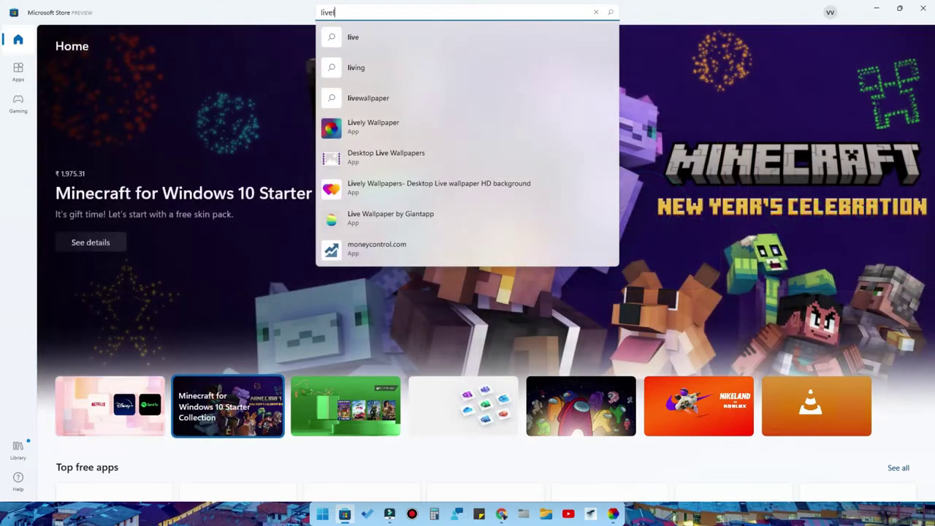
{"action": "type", "text": "y wallpape"}
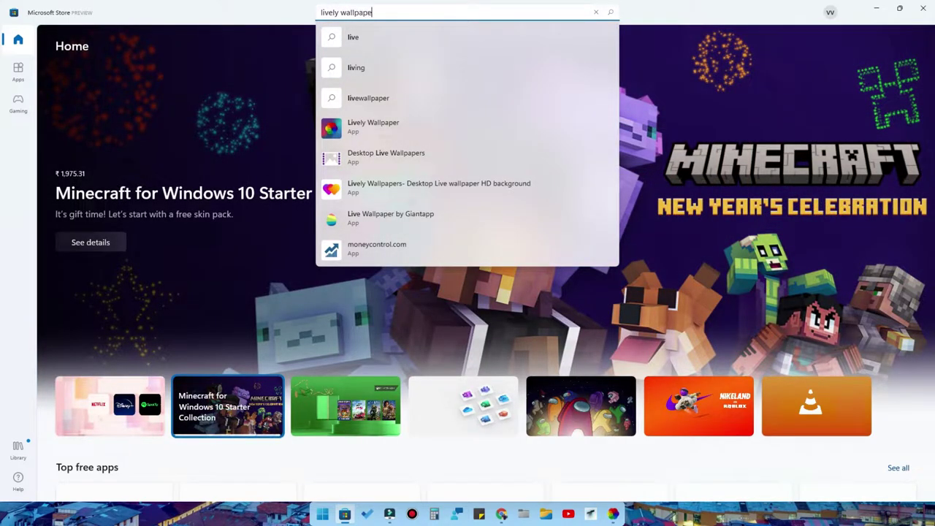
{"action": "type", "text": "r"}
{"action": "key", "text": "Return"}
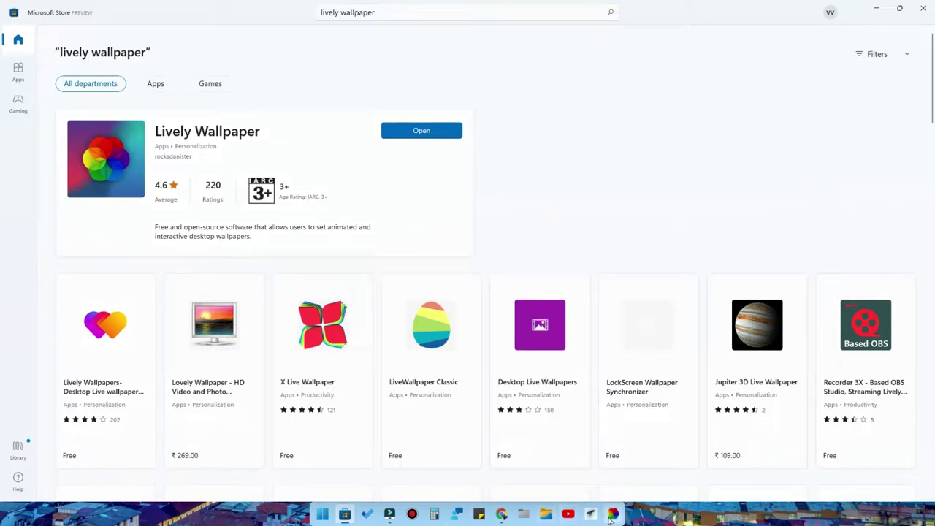
{"action": "left_click", "coordinate": [884, 11]}
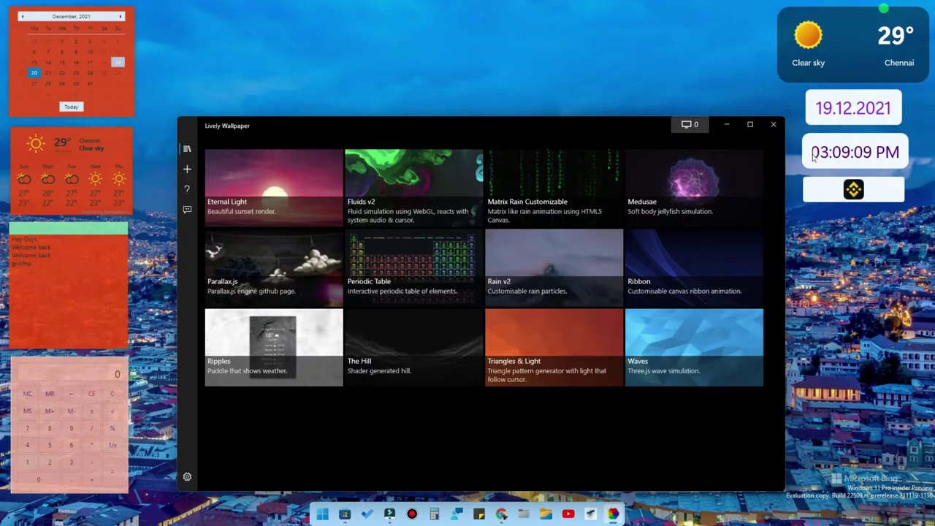
Step: Move the Lively Wallpaper window higher, apply the Fluids v2 wallpaper and view its customisation options without changing them
{"action": "left_click_drag", "start_coordinate": [488, 128], "coordinate": [485, 73]}
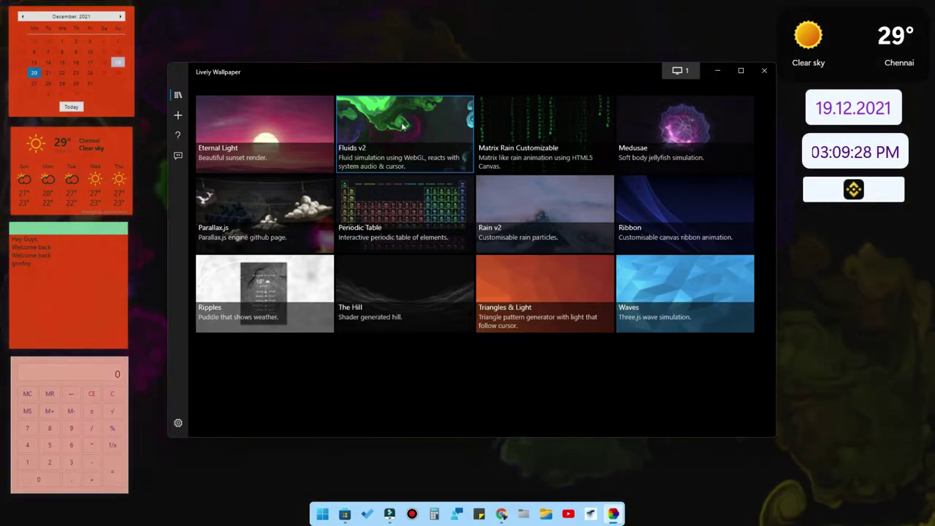
{"action": "right_click", "coordinate": [403, 129]}
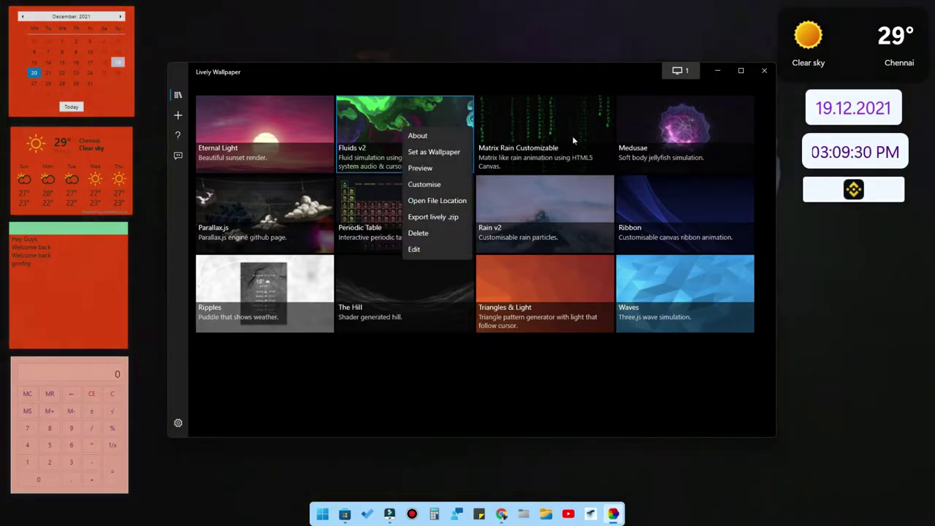
{"action": "left_click", "coordinate": [431, 188]}
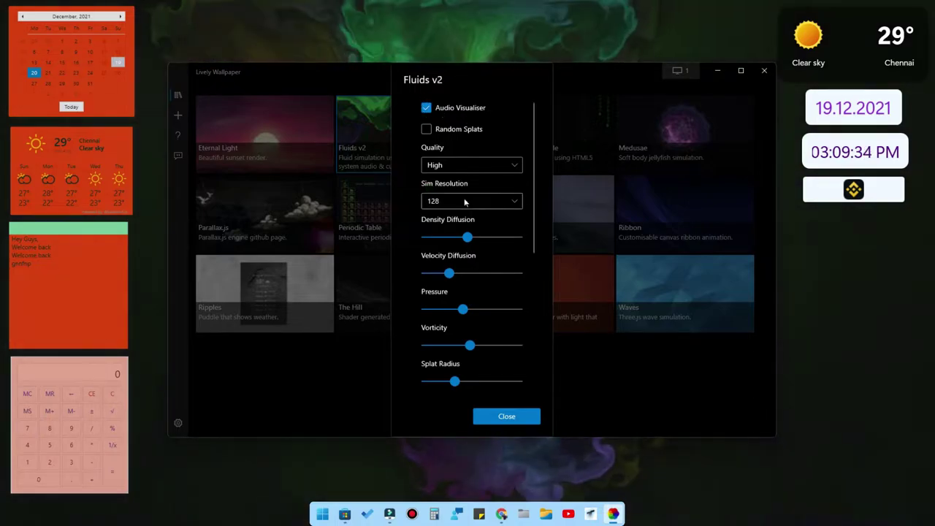
{"action": "left_click", "coordinate": [505, 414]}
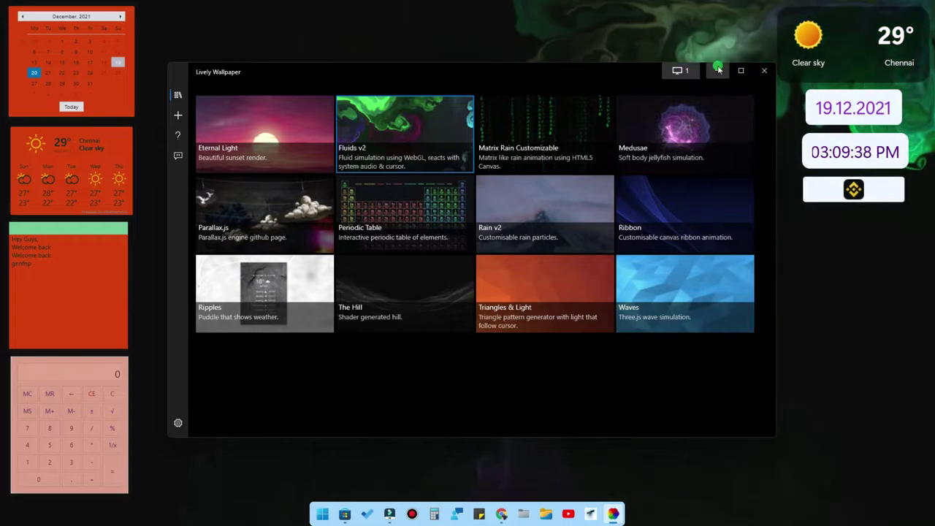
Step: Minimize the Lively Wallpaper window to view the fluid animation and refresh the desktop
{"action": "left_click", "coordinate": [719, 70]}
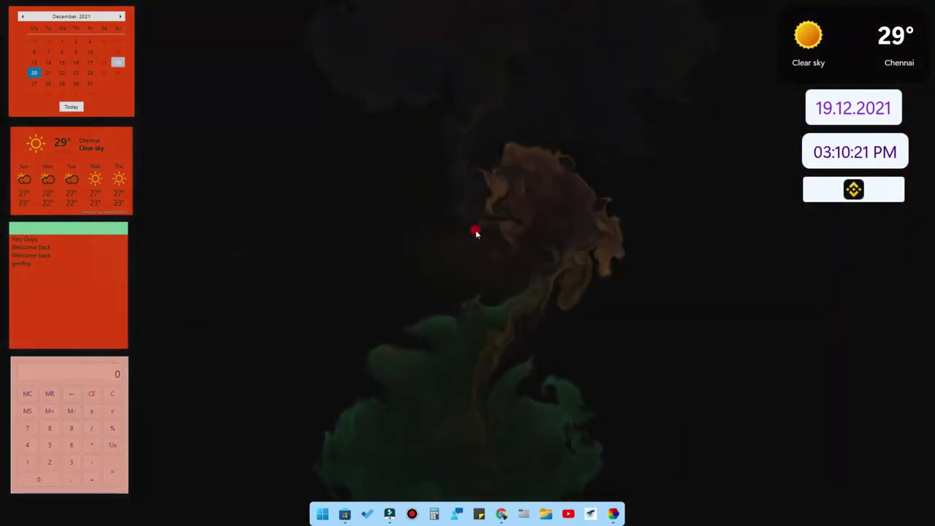
{"action": "right_click", "coordinate": [476, 232]}
{"action": "left_click", "coordinate": [503, 261]}
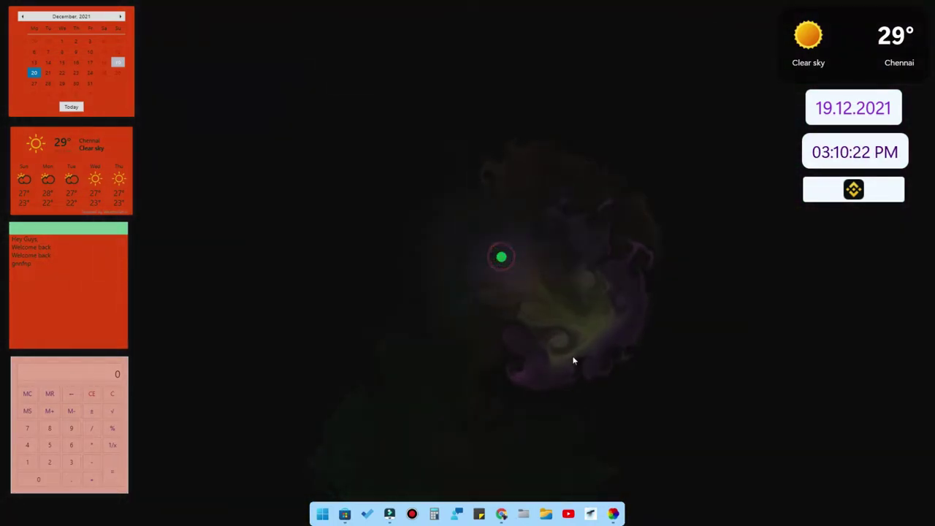
Step: Reopen the Lively library, apply the Eternal Light wallpaper, and view it on the refreshed desktop with the window minimized
{"action": "left_click", "coordinate": [614, 514]}
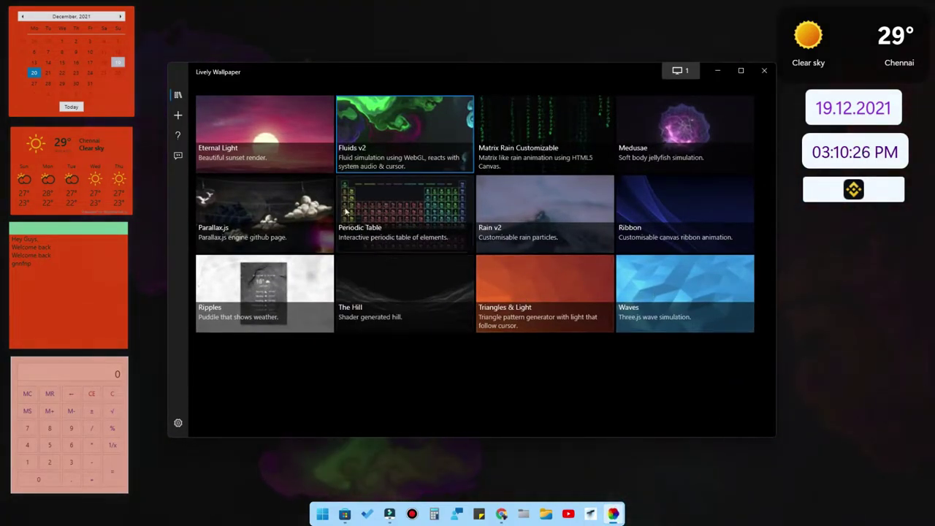
{"action": "left_click", "coordinate": [283, 125]}
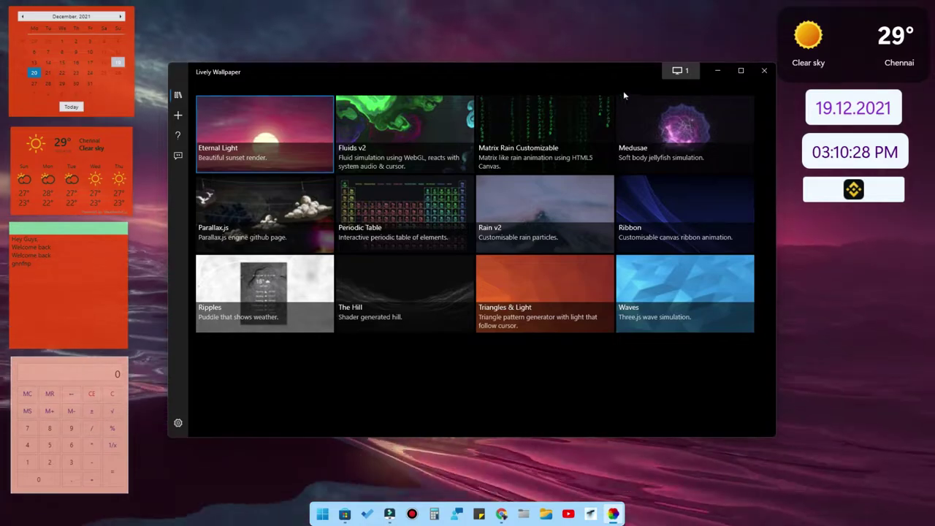
{"action": "left_click", "coordinate": [718, 70]}
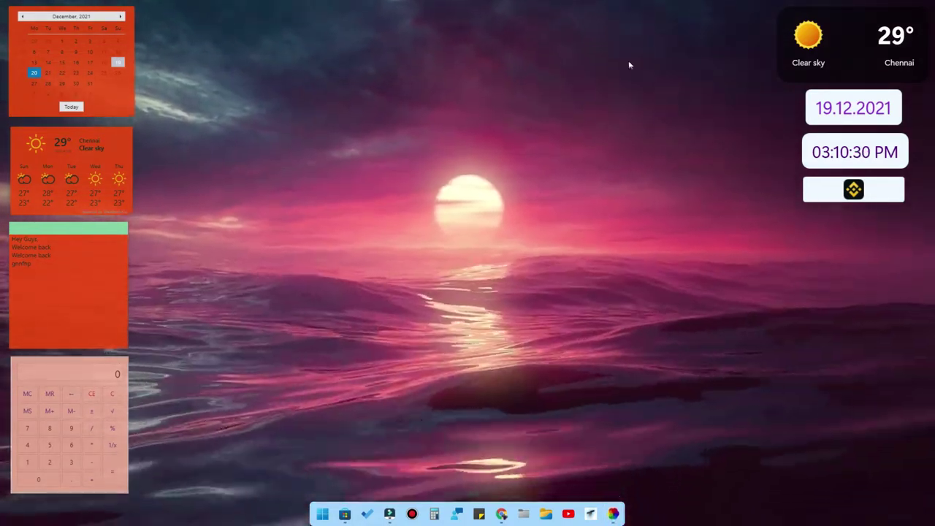
{"action": "right_click", "coordinate": [465, 215]}
{"action": "left_click", "coordinate": [493, 245]}
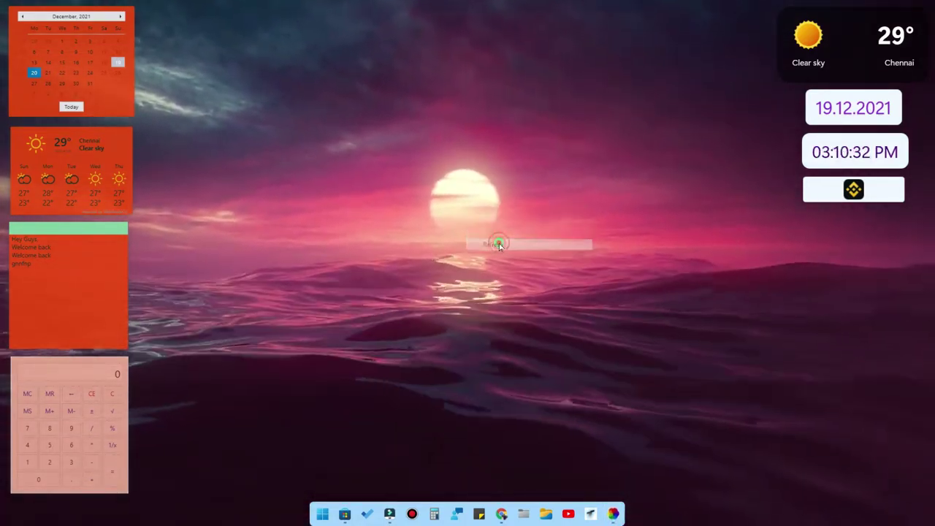
Step: Reopen the Lively library, apply the Waves wallpaper and minimize the window to show it on the desktop
{"action": "left_click", "coordinate": [613, 514]}
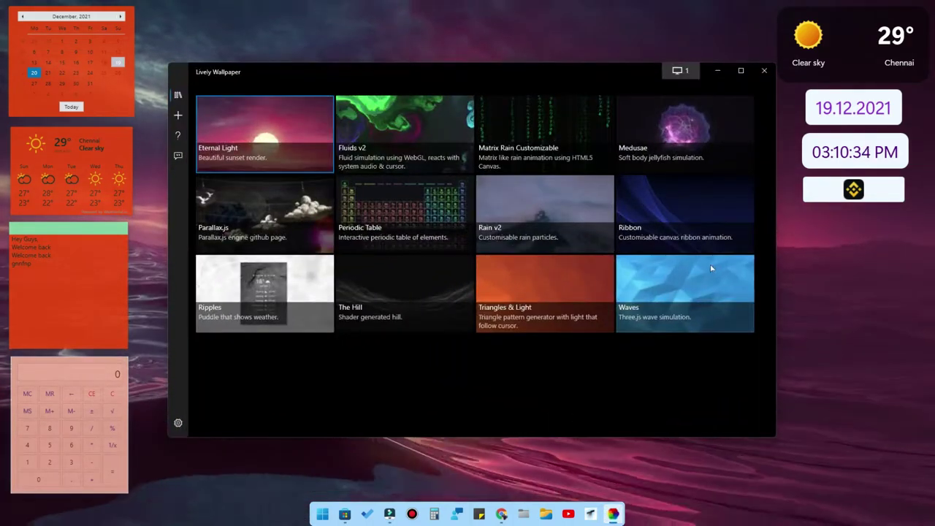
{"action": "left_click", "coordinate": [689, 291]}
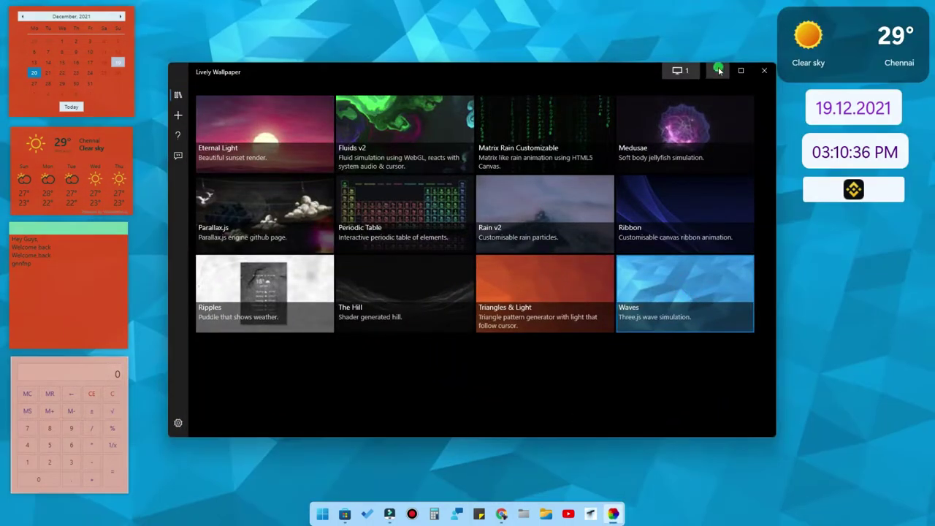
{"action": "left_click", "coordinate": [717, 70]}
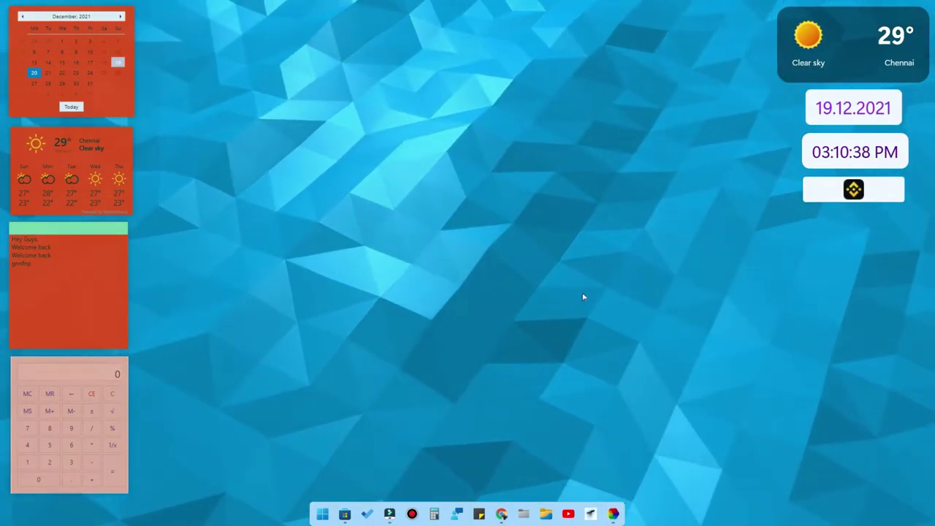
Step: Reopen the Lively library, apply the Triangles & Light wallpaper and minimize the window to show it on the desktop
{"action": "left_click", "coordinate": [613, 514]}
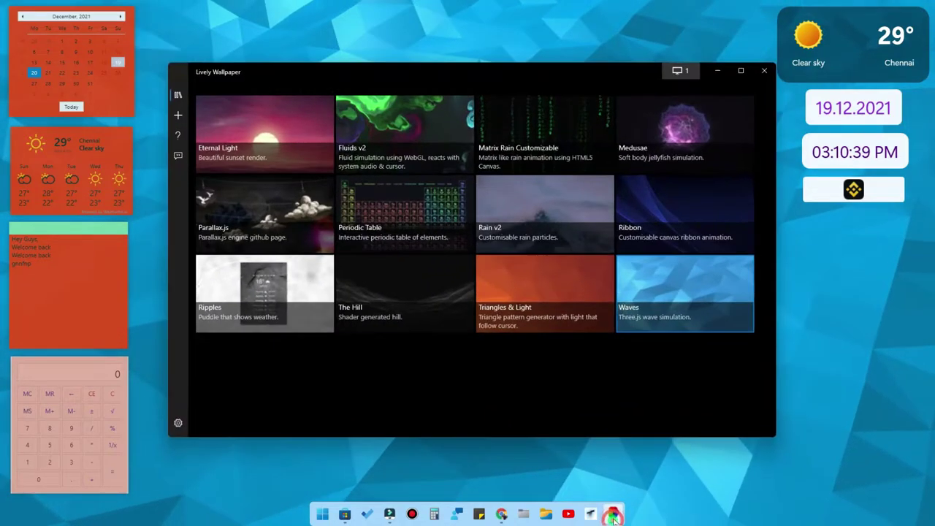
{"action": "left_click", "coordinate": [551, 282]}
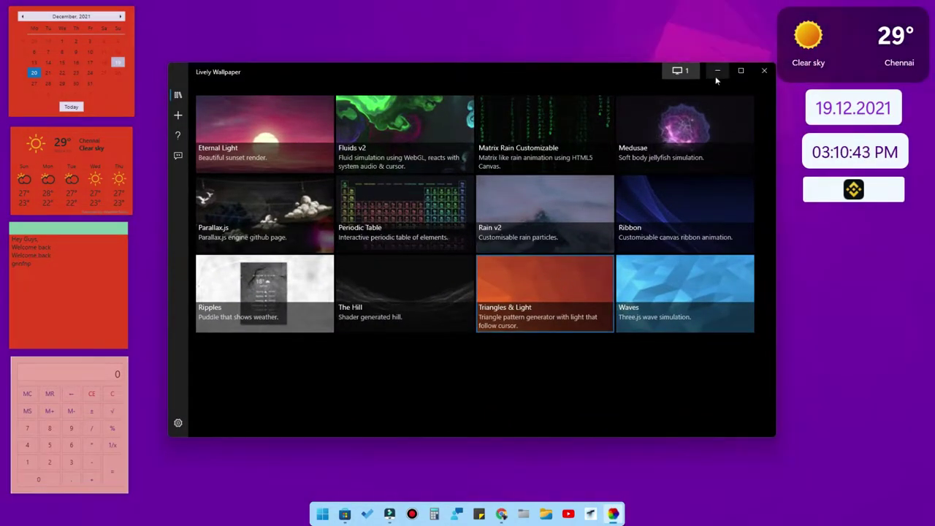
{"action": "left_click", "coordinate": [718, 70]}
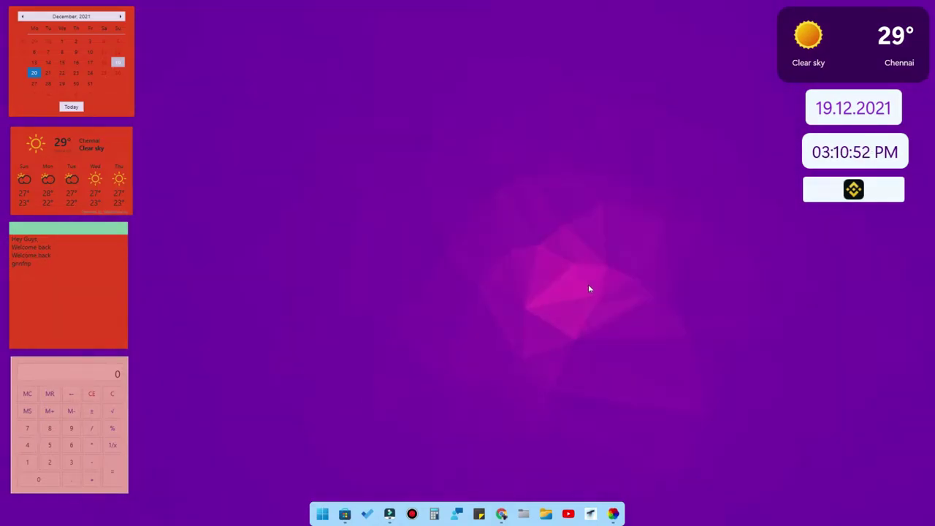
Step: Bring up the Lively library briefly, minimize it again and refresh the desktop twice while viewing the cursor-following light
{"action": "left_click", "coordinate": [613, 513]}
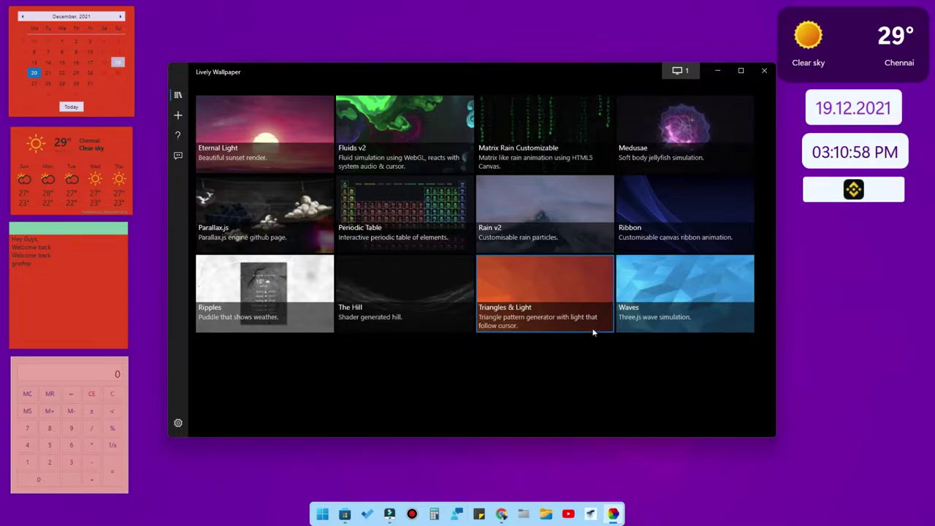
{"action": "left_click", "coordinate": [717, 70]}
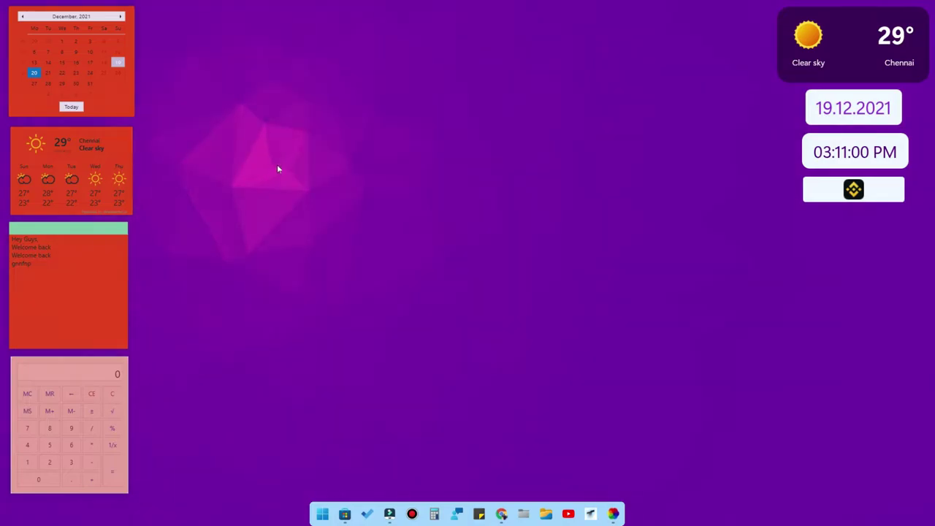
{"action": "right_click", "coordinate": [336, 152]}
{"action": "left_click", "coordinate": [361, 183]}
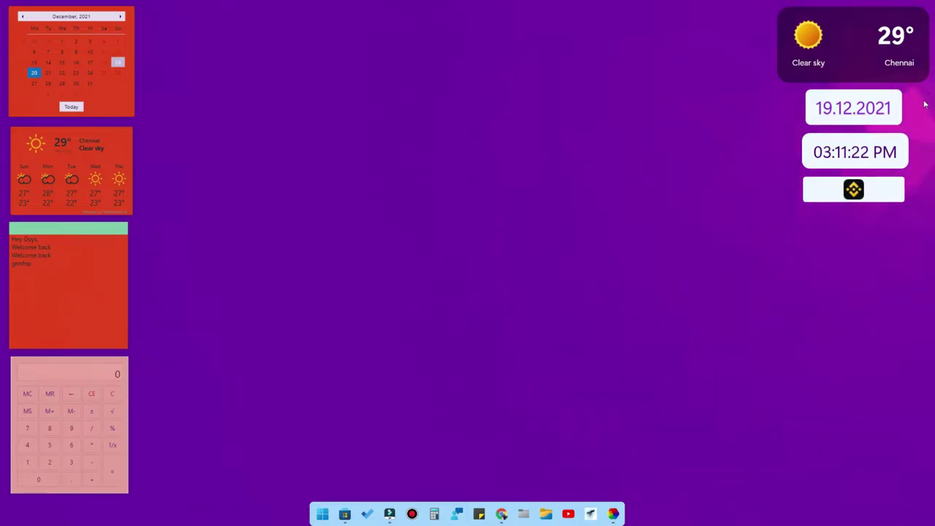
{"action": "right_click", "coordinate": [388, 97]}
{"action": "left_click", "coordinate": [414, 130]}
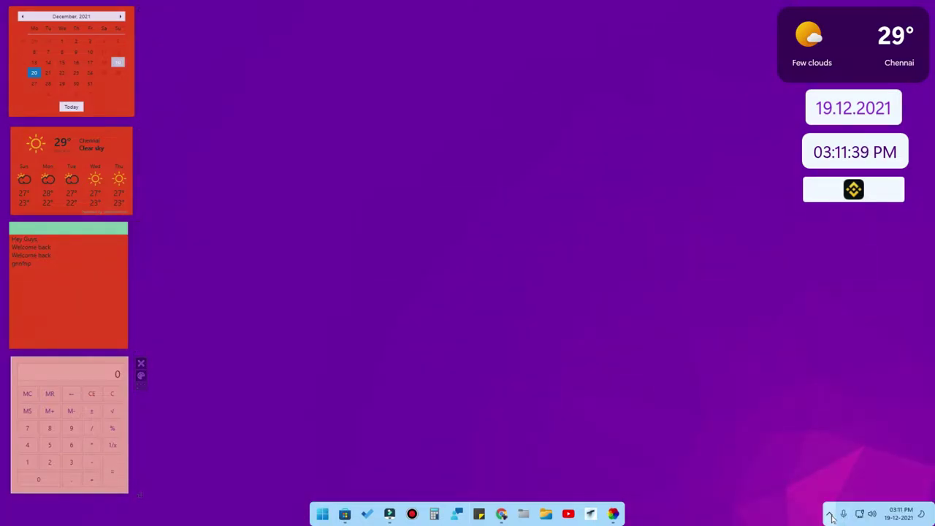
Step: Open Widget Launcher from the hidden system tray icons
{"action": "left_click", "coordinate": [831, 513]}
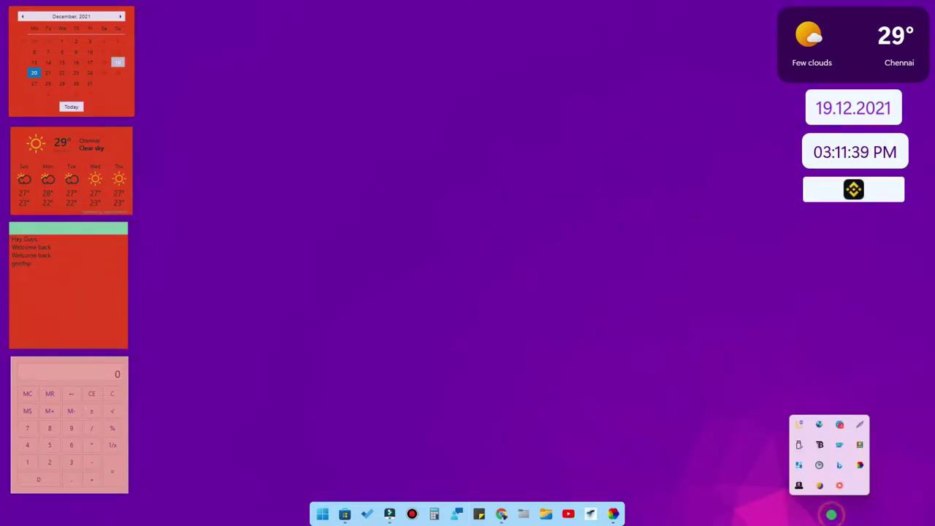
{"action": "double_click", "coordinate": [820, 466]}
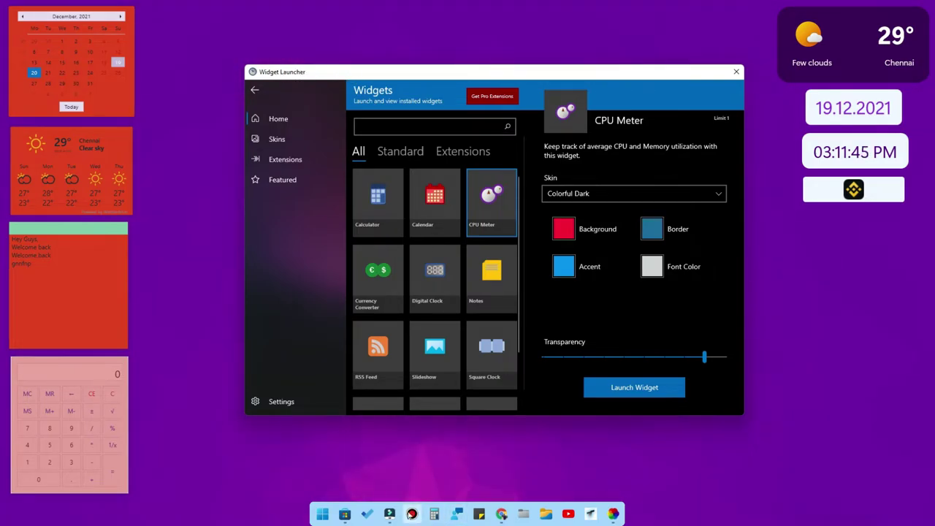
{"action": "left_click", "coordinate": [389, 514]}
{"action": "left_click", "coordinate": [389, 514]}
Step: Switch to Microsoft Store, search for "widget", view the Widget Launcher product page, and minimize the store
{"action": "left_click", "coordinate": [345, 515]}
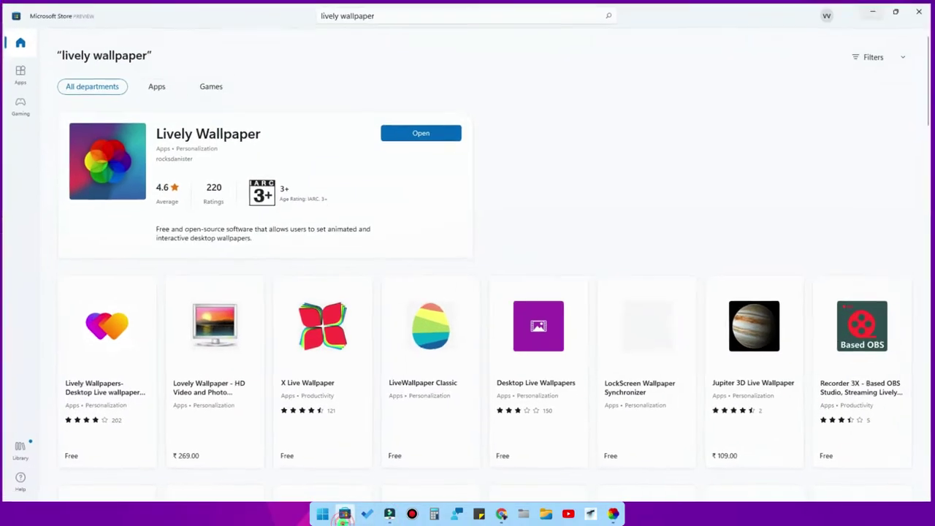
{"action": "left_click", "coordinate": [417, 13]}
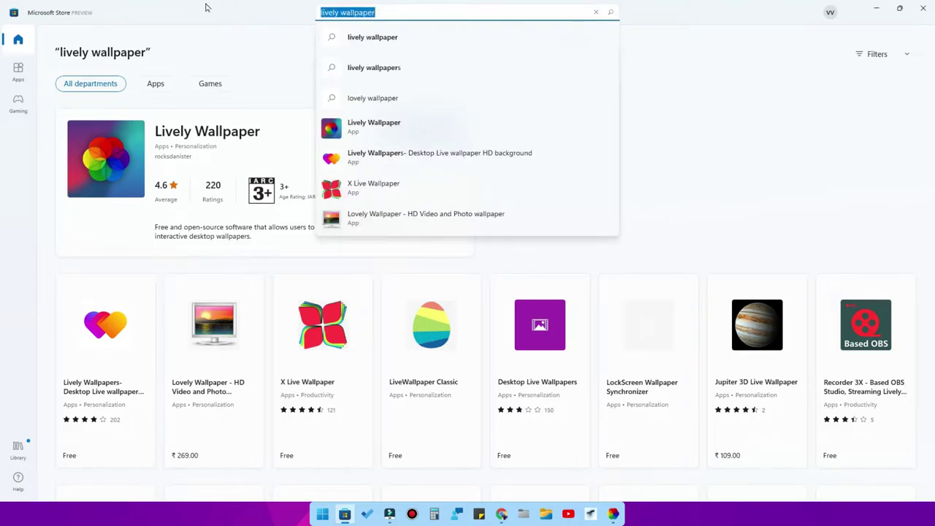
{"action": "type", "text": "widg"}
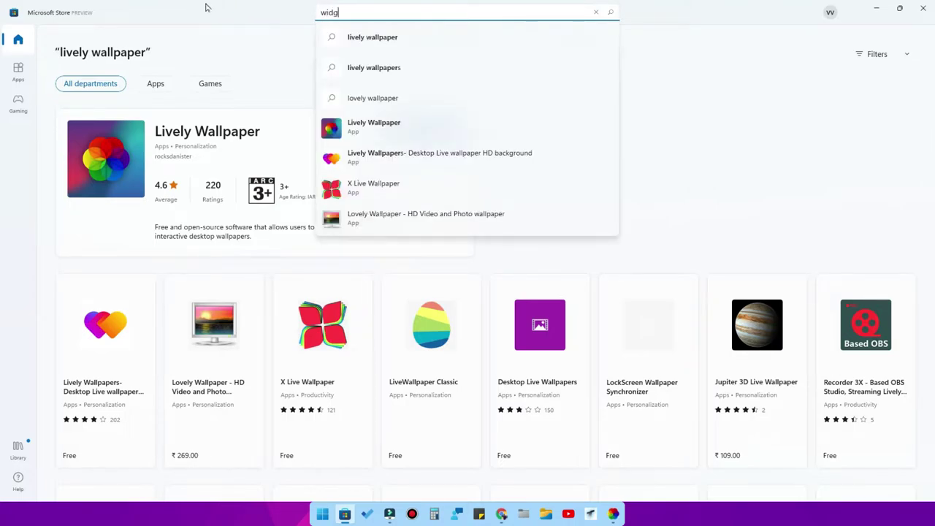
{"action": "type", "text": "et wa"}
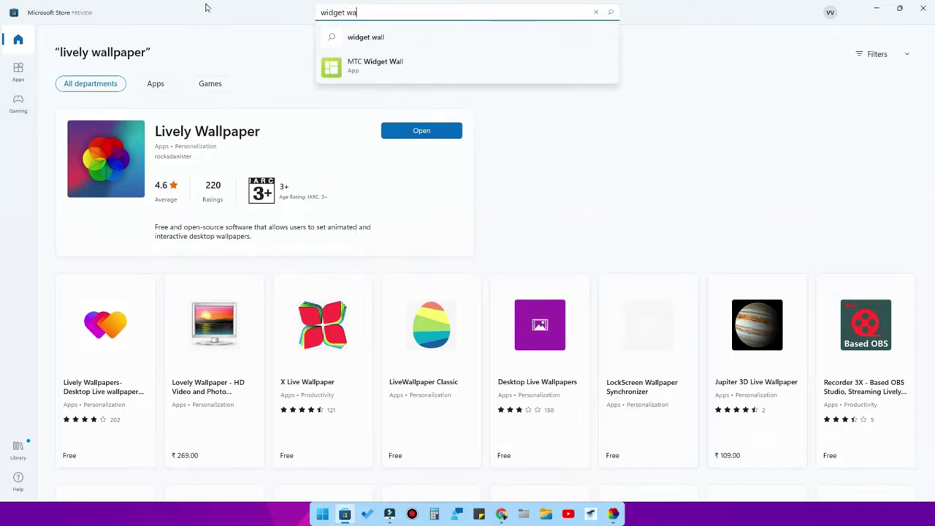
{"action": "key", "text": "BackSpace"}
{"action": "key", "text": "BackSpace"}
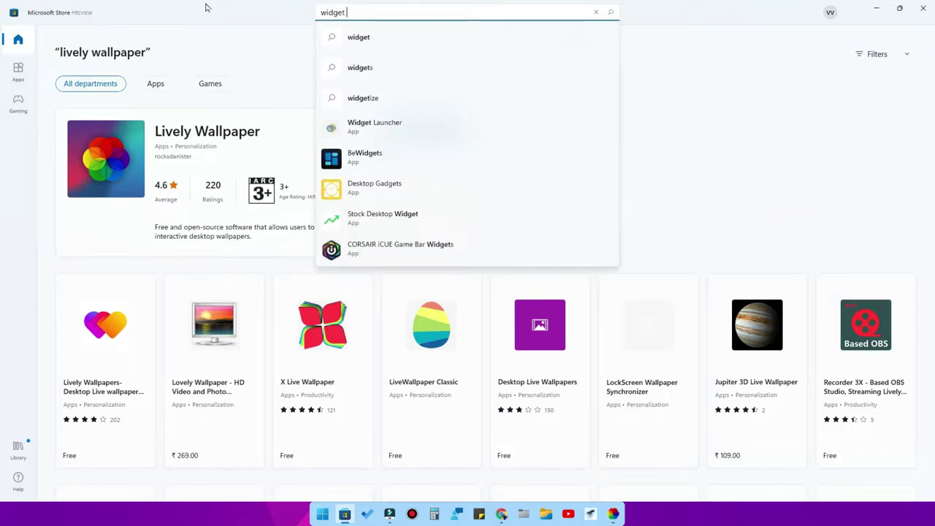
{"action": "left_click", "coordinate": [395, 122]}
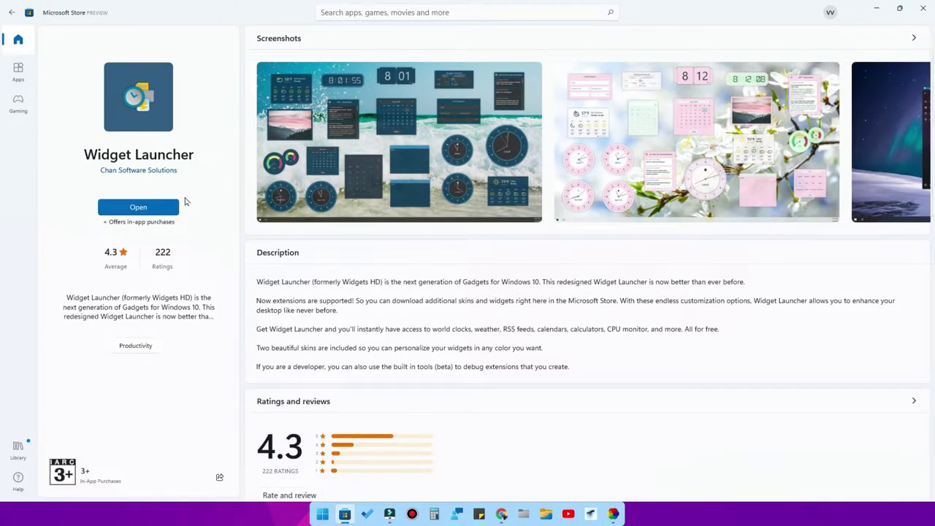
{"action": "left_click", "coordinate": [879, 10]}
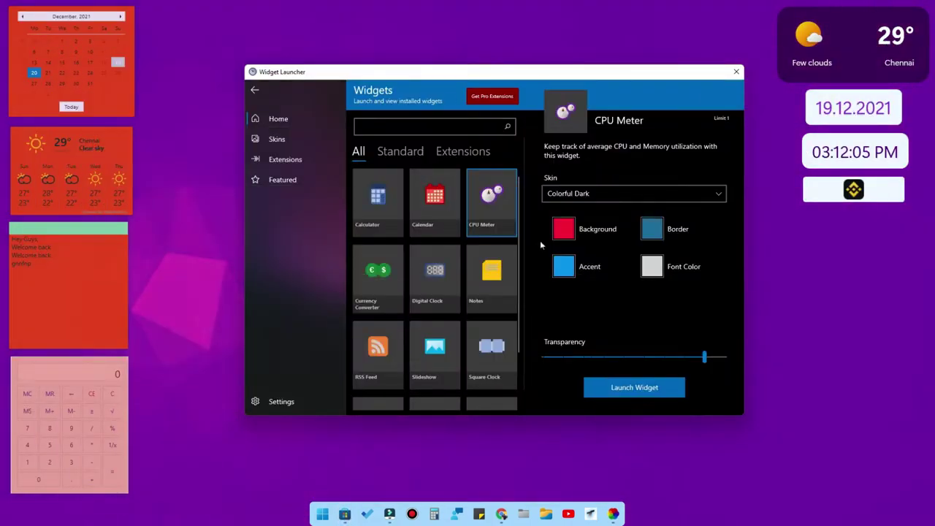
Step: Shift the Widget Launcher window slightly and add the line "Hey Guys" to the Notes widget on the desktop
{"action": "left_click", "coordinate": [461, 71]}
{"action": "left_click_drag", "start_coordinate": [460, 71], "coordinate": [438, 76]}
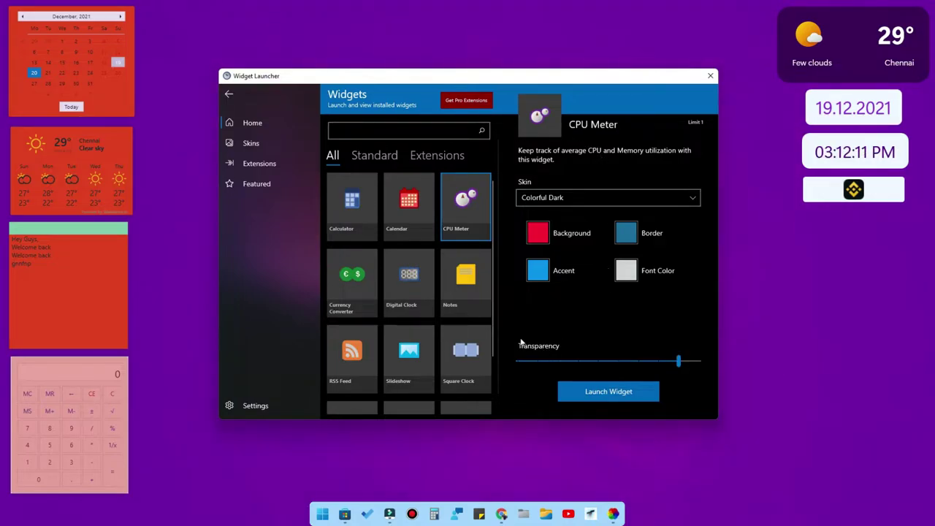
{"action": "mouse_move", "coordinate": [71, 35]}
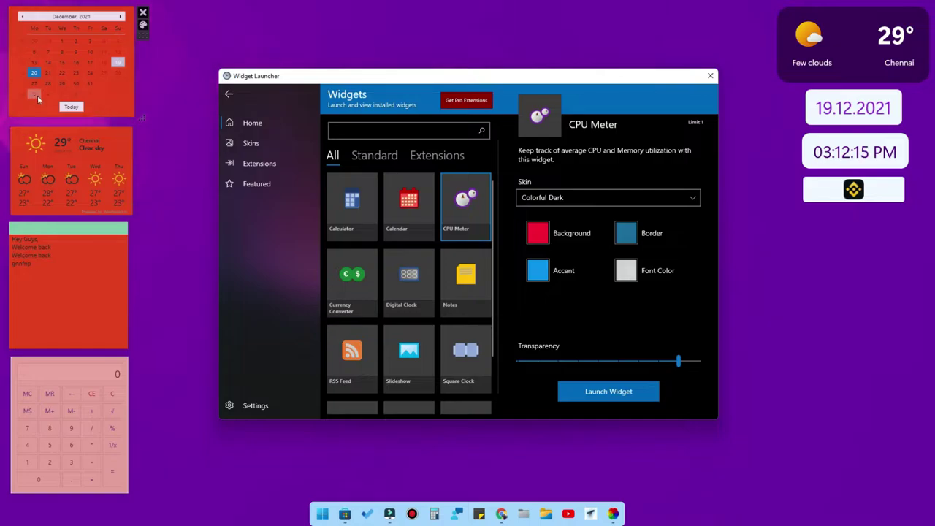
{"action": "mouse_move", "coordinate": [68, 188]}
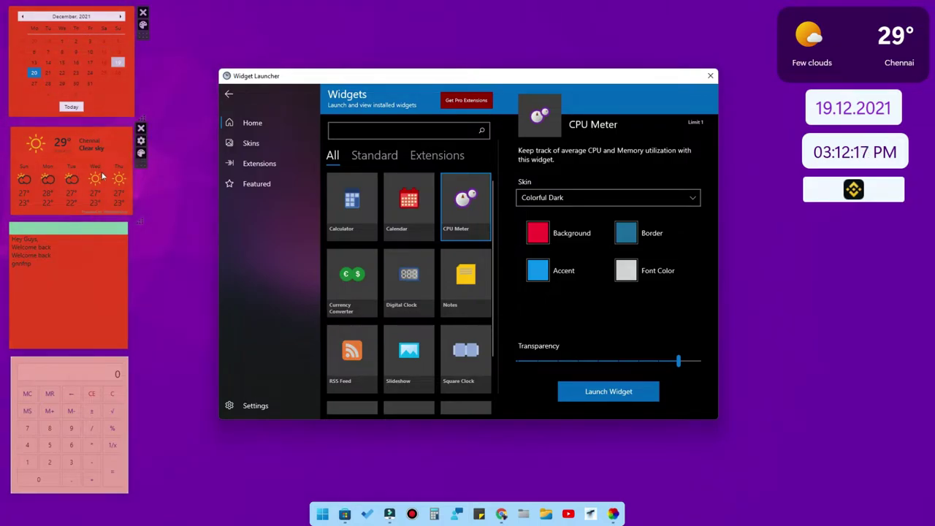
{"action": "left_click", "coordinate": [63, 273]}
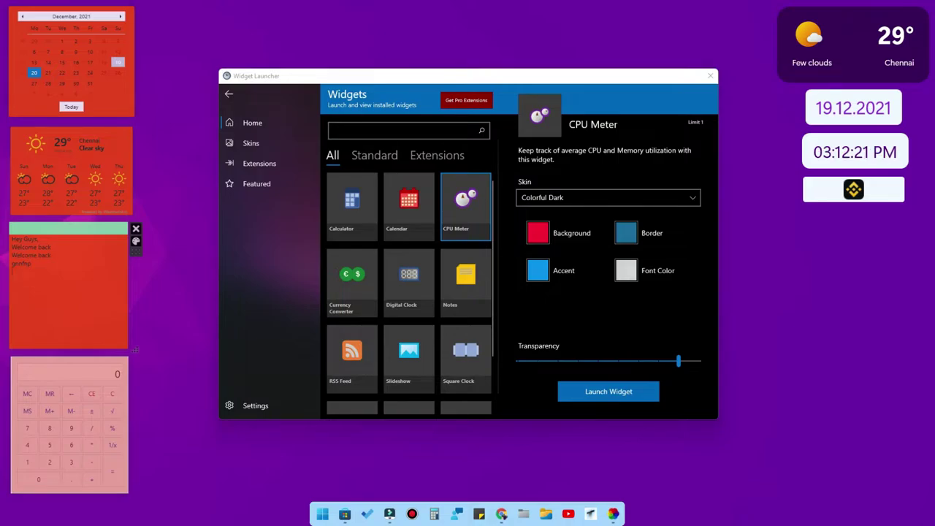
{"action": "type", "text": "Hii"}
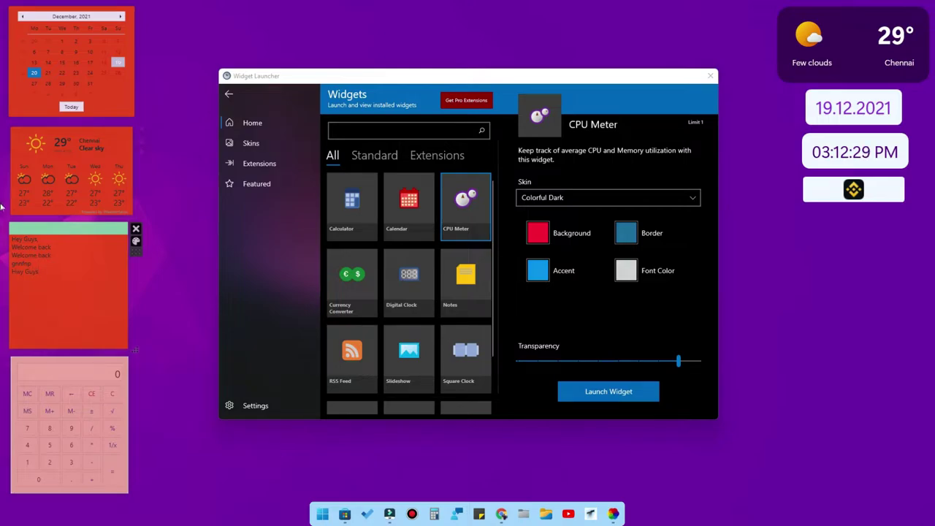
Step: Multiply 15 by itself in the desktop Calculator widget
{"action": "left_click", "coordinate": [71, 362]}
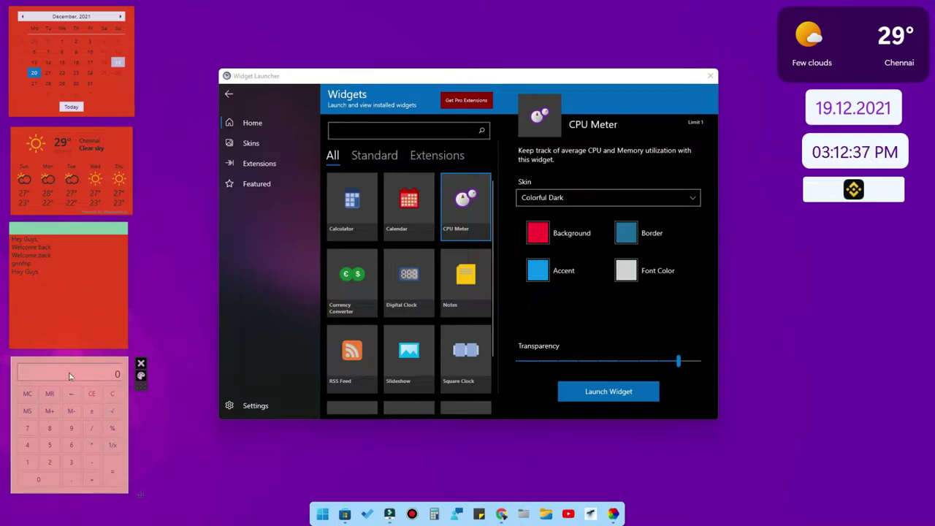
{"action": "type", "text": "15"}
{"action": "key", "text": "asterisk"}
{"action": "key", "text": "equal"}
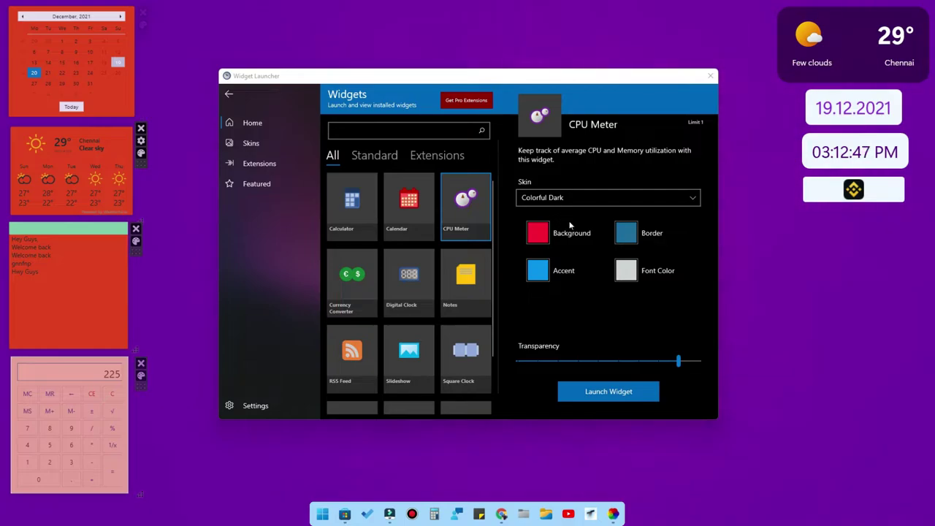
Step: Change the Notes widget's skin background to purple, apply it and close the skin settings
{"action": "left_click", "coordinate": [136, 242]}
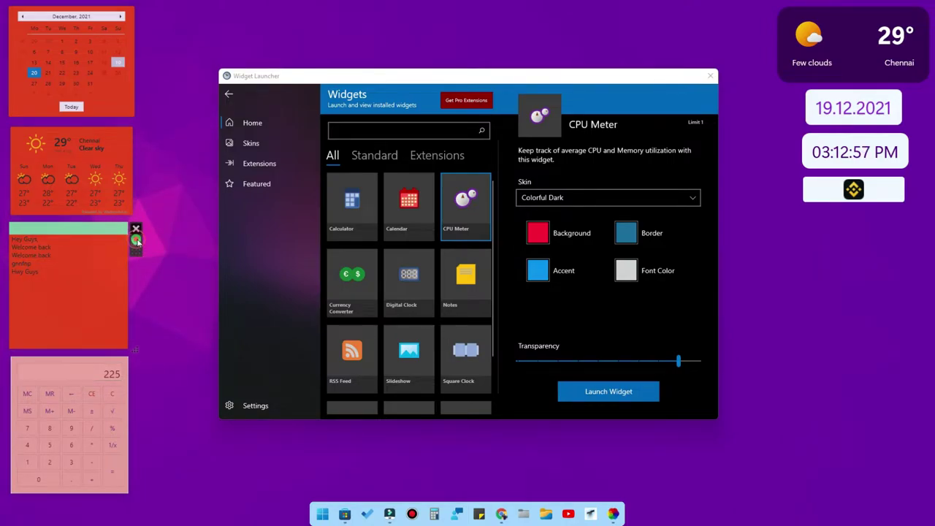
{"action": "left_click_drag", "start_coordinate": [420, 116], "coordinate": [361, 144]}
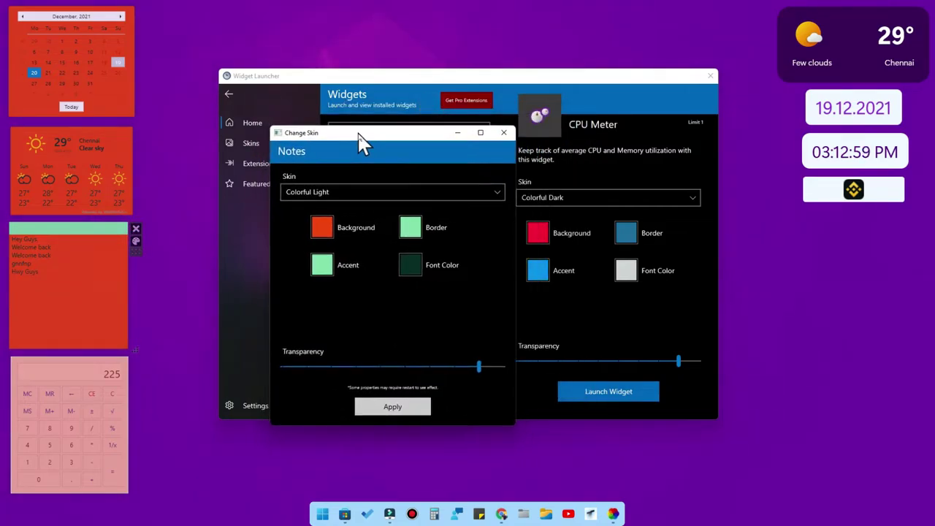
{"action": "left_click", "coordinate": [323, 229]}
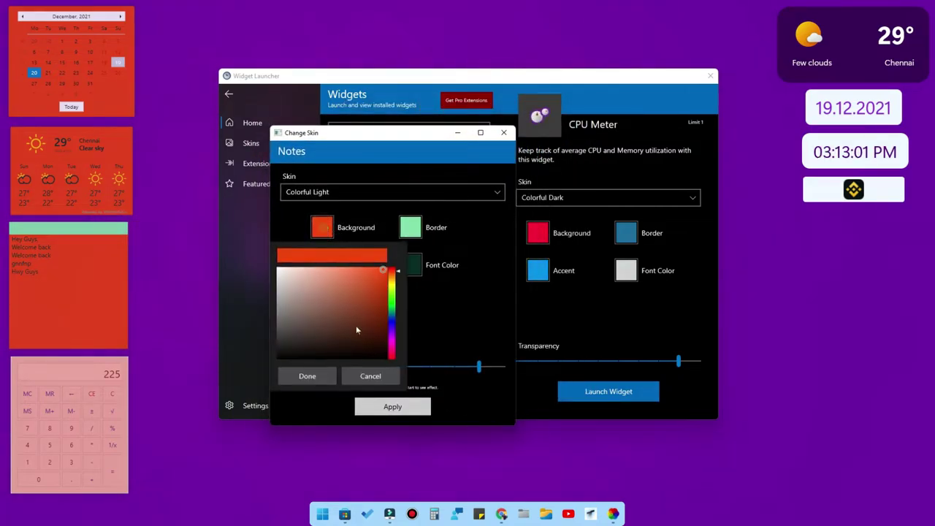
{"action": "left_click", "coordinate": [390, 303]}
{"action": "left_click", "coordinate": [336, 280]}
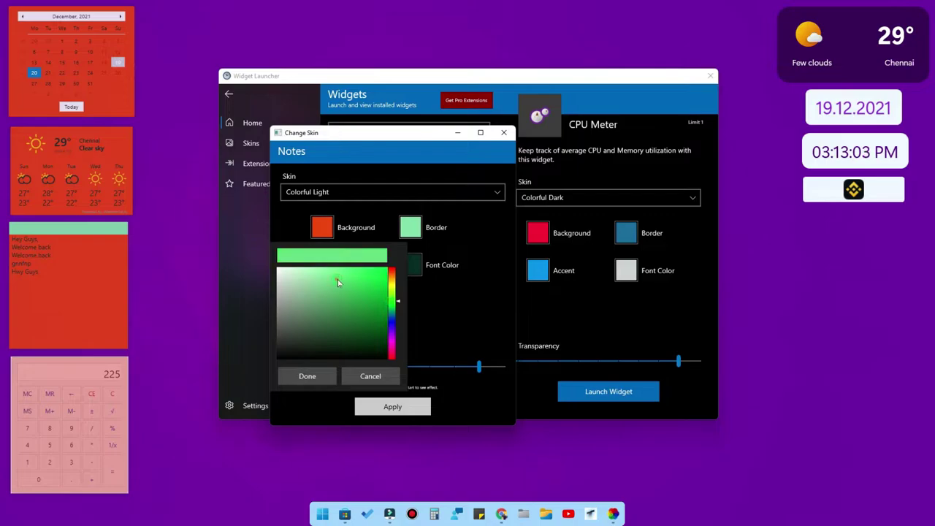
{"action": "left_click_drag", "start_coordinate": [389, 328], "coordinate": [385, 340]}
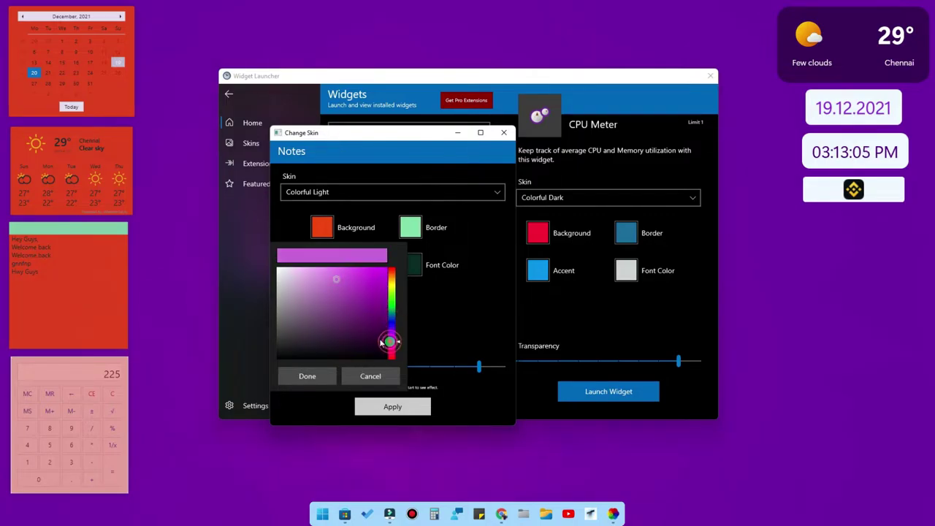
{"action": "left_click", "coordinate": [341, 281]}
{"action": "left_click", "coordinate": [309, 376]}
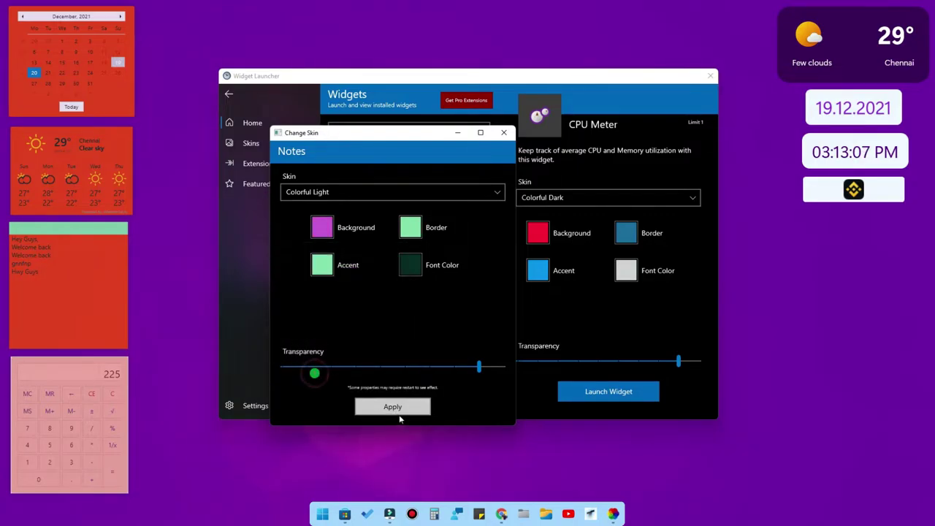
{"action": "left_click", "coordinate": [392, 407]}
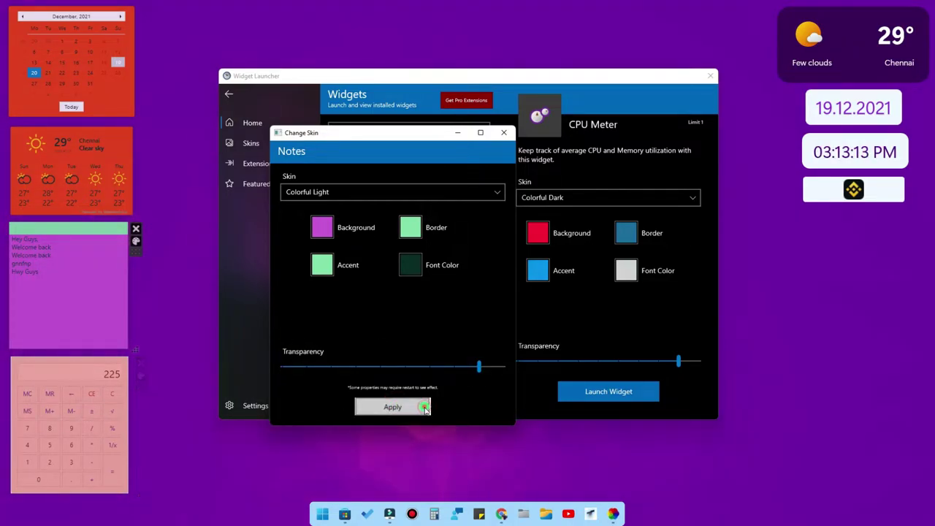
{"action": "left_click", "coordinate": [135, 241]}
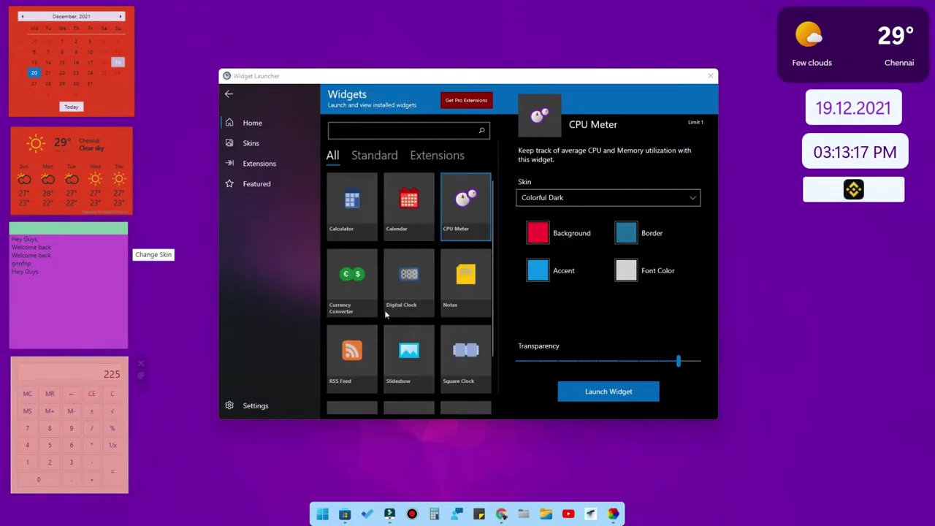
Step: Launch the CPU Meter widget from the Standard widgets with the Colorful Dark skin, and move the launcher window away from it
{"action": "left_click", "coordinate": [380, 156]}
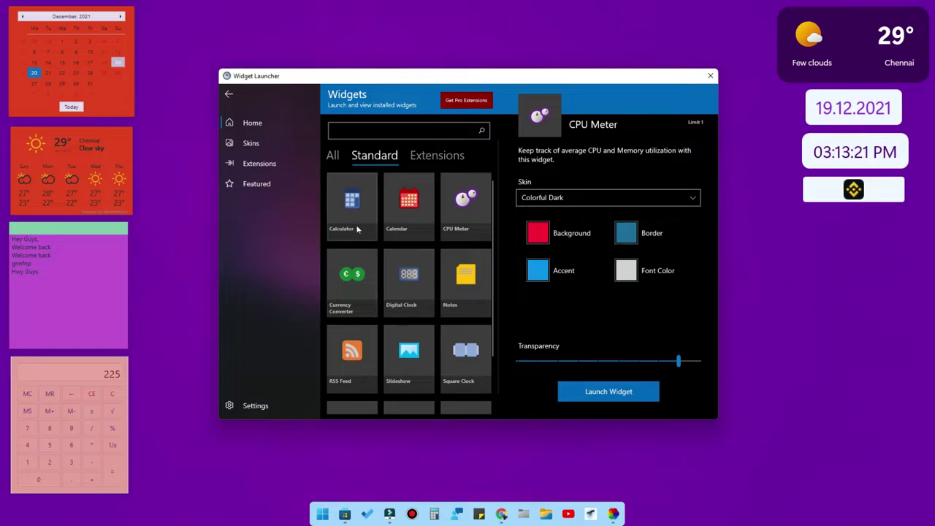
{"action": "left_click", "coordinate": [468, 216]}
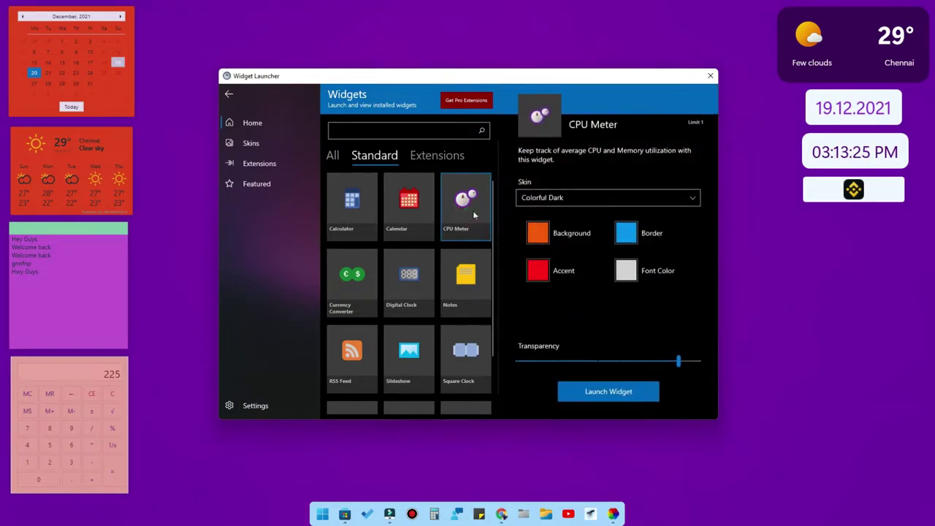
{"action": "left_click", "coordinate": [610, 391]}
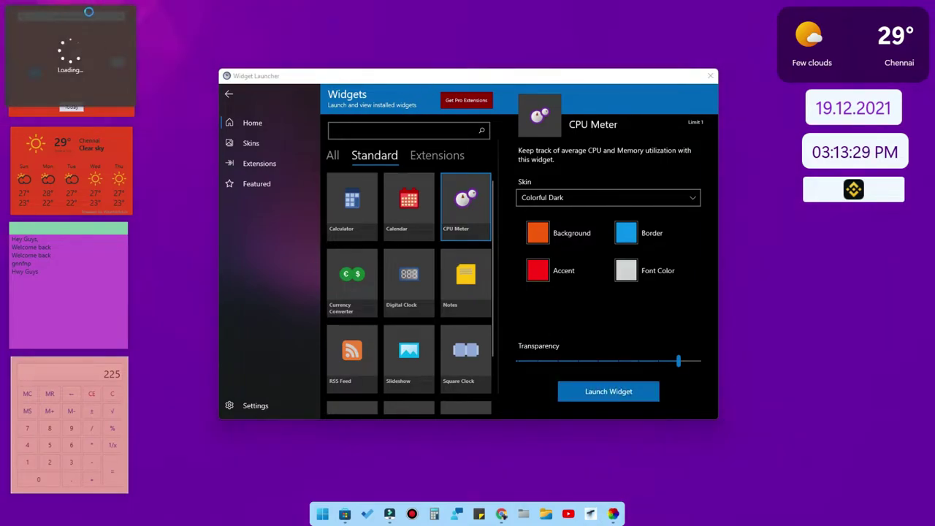
{"action": "left_click_drag", "start_coordinate": [342, 78], "coordinate": [459, 116]}
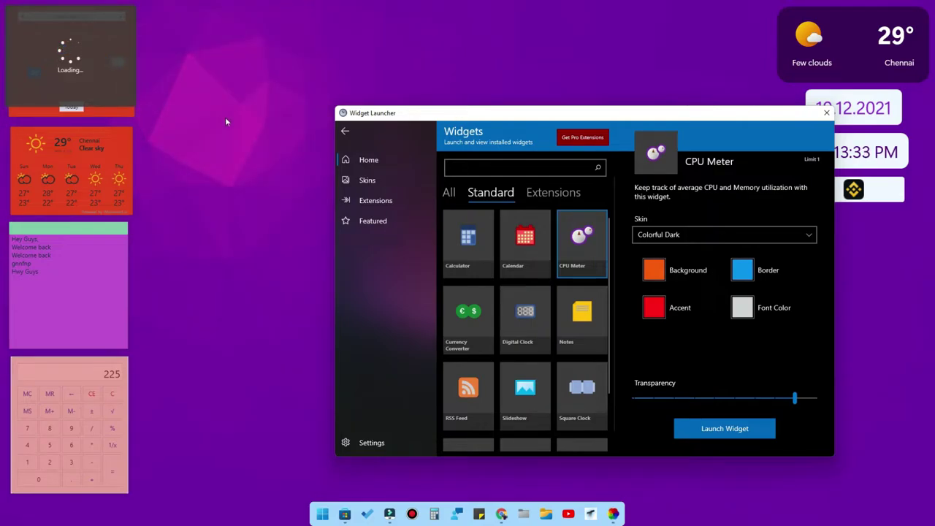
Step: Place the CPU Meter widget just right of the Calendar widget, enlarging the meter and slightly adjusting the Calendar's size
{"action": "left_click_drag", "start_coordinate": [70, 44], "coordinate": [208, 57]}
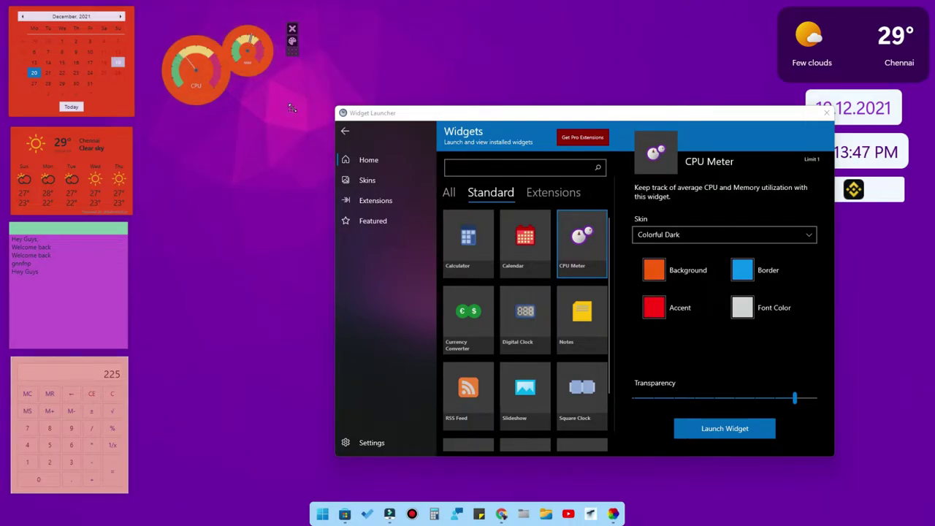
{"action": "left_click_drag", "start_coordinate": [293, 42], "coordinate": [294, 122]}
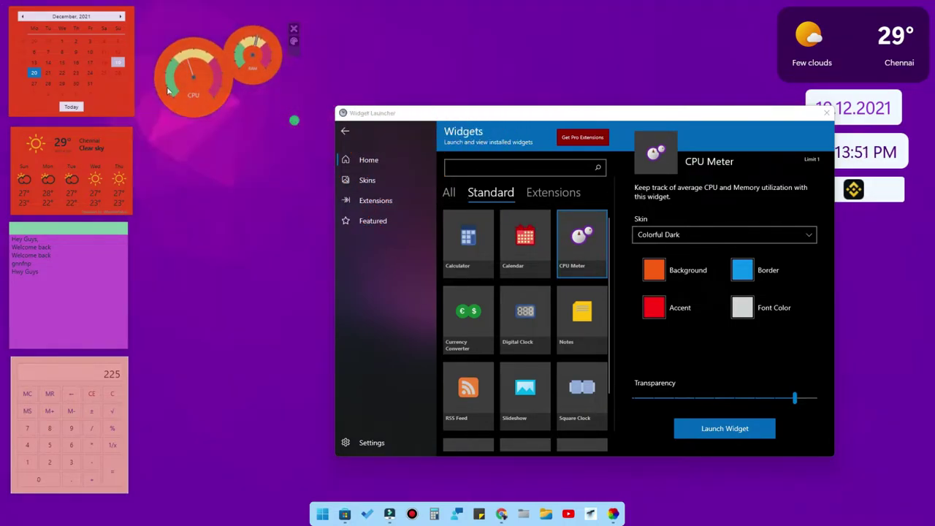
{"action": "mouse_move", "coordinate": [134, 116]}
{"action": "left_mouse_down"}
{"action": "mouse_move", "coordinate": [188, 156]}
{"action": "mouse_move", "coordinate": [249, 225]}
{"action": "mouse_move", "coordinate": [146, 94]}
{"action": "mouse_move", "coordinate": [144, 124]}
{"action": "left_mouse_up"}
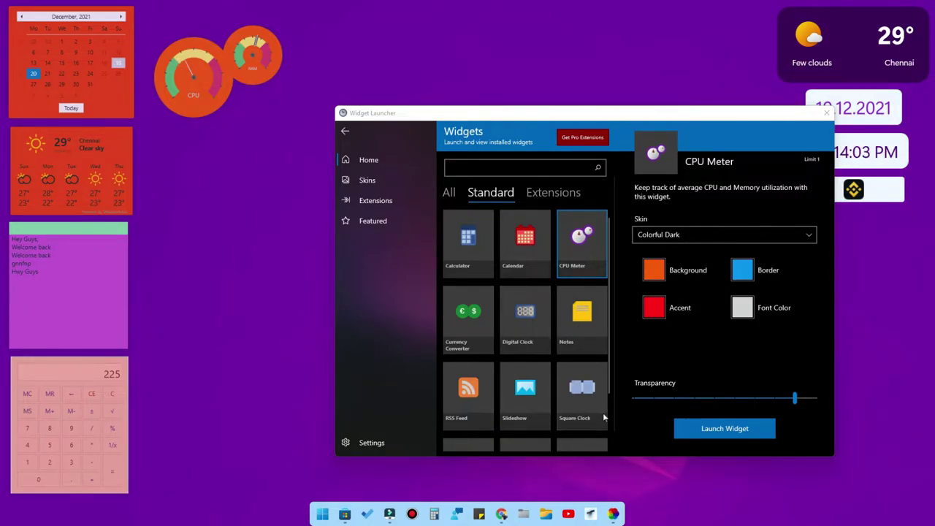
Step: Try out the Square Clock widget with the Colorful Dark skin near the desktop's upper middle, then remove it
{"action": "scroll", "coordinate": [602, 412], "scroll_direction": "down", "scroll_amount": 1}
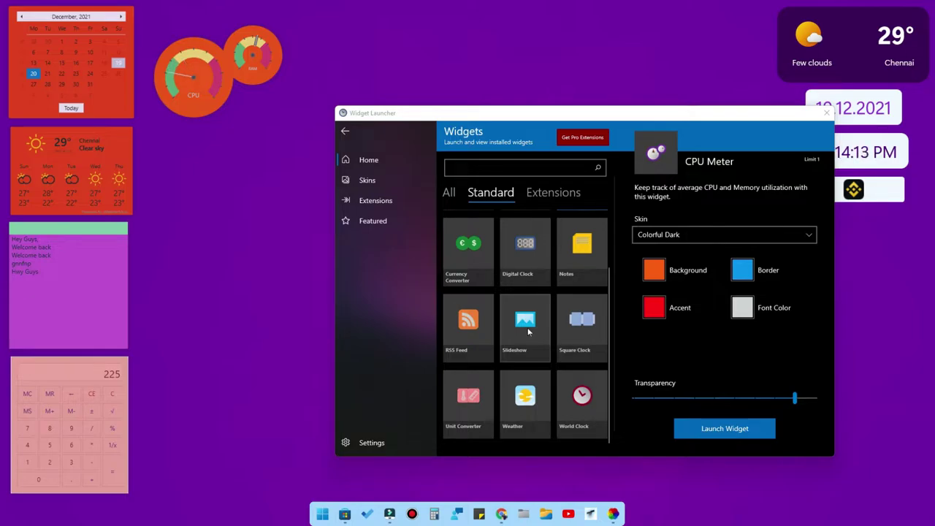
{"action": "left_click", "coordinate": [583, 333]}
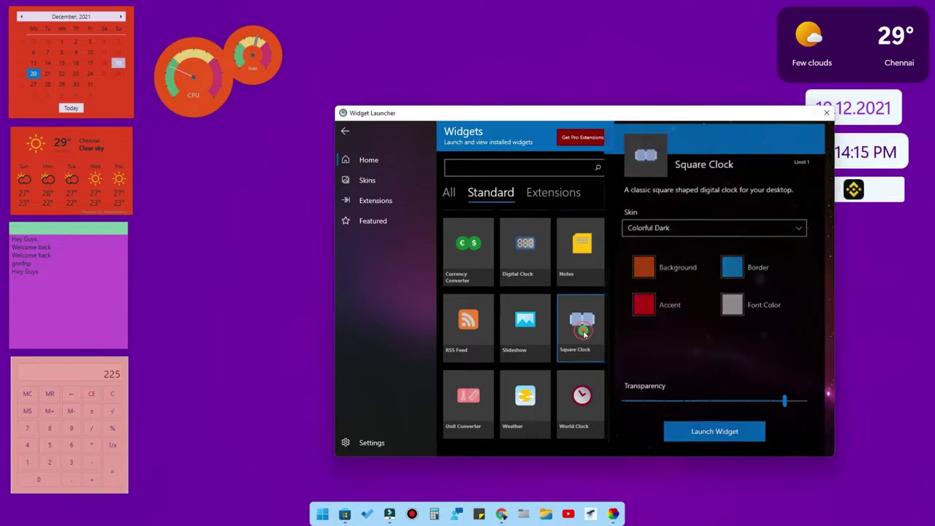
{"action": "left_click", "coordinate": [760, 428]}
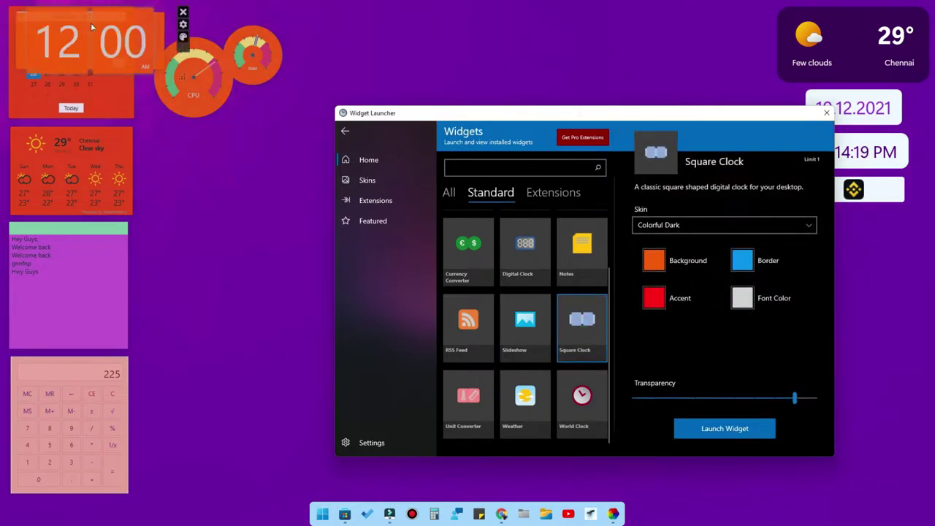
{"action": "left_click_drag", "start_coordinate": [94, 26], "coordinate": [528, 37]}
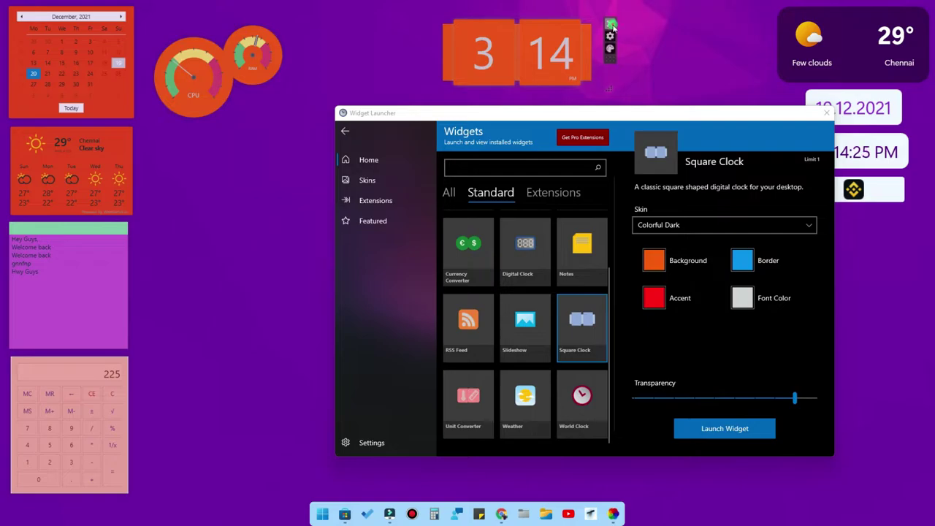
{"action": "left_click", "coordinate": [610, 23]}
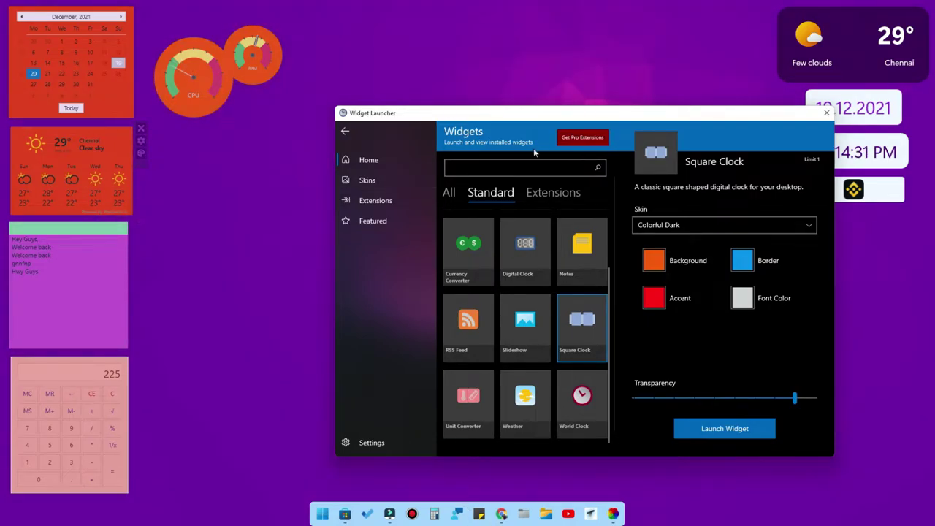
Step: Examine the Pro Widgets for Widget Launcher page in Microsoft Store, including its price, full description and ratings, then minimize the store
{"action": "left_click", "coordinate": [583, 139]}
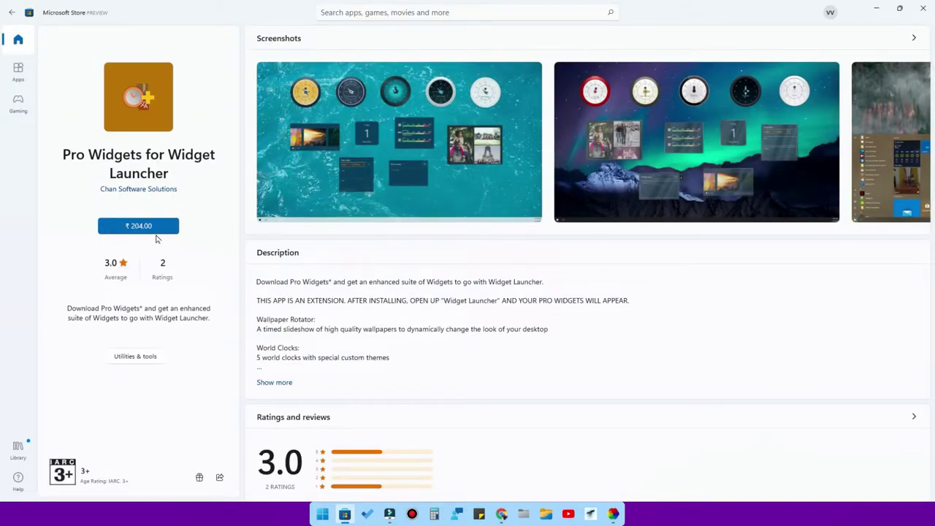
{"action": "left_click", "coordinate": [274, 382]}
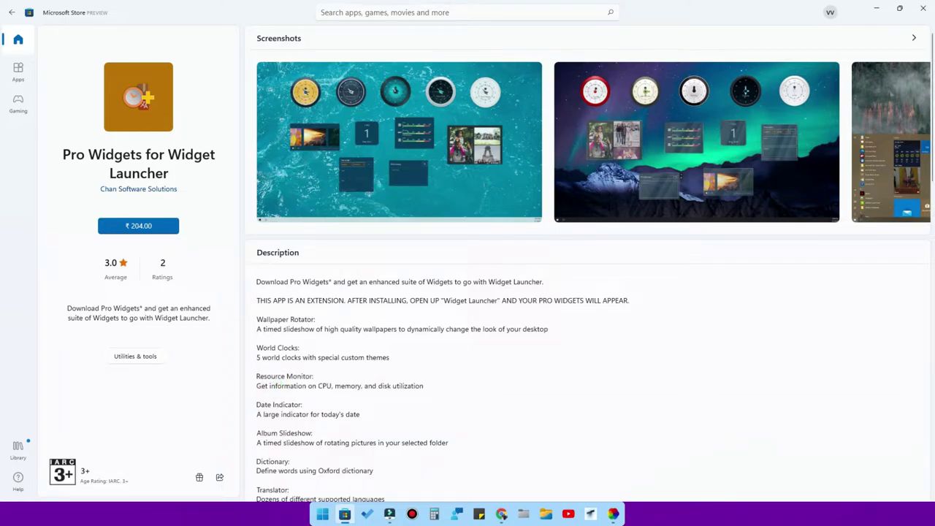
{"action": "scroll", "coordinate": [533, 382], "scroll_direction": "down", "scroll_amount": 4}
{"action": "scroll", "coordinate": [532, 383], "scroll_direction": "up", "scroll_amount": 4}
{"action": "scroll", "coordinate": [380, 363], "scroll_direction": "down", "scroll_amount": 5}
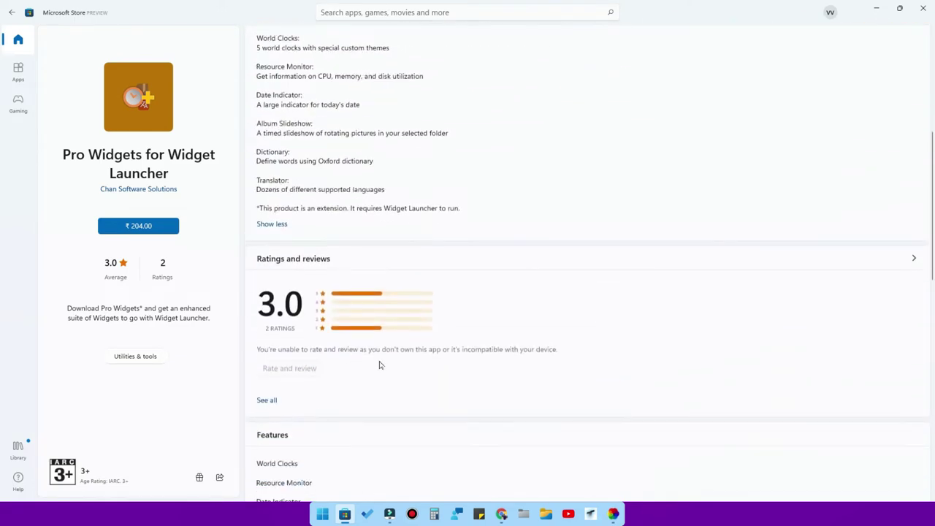
{"action": "scroll", "coordinate": [380, 363], "scroll_direction": "up", "scroll_amount": 5}
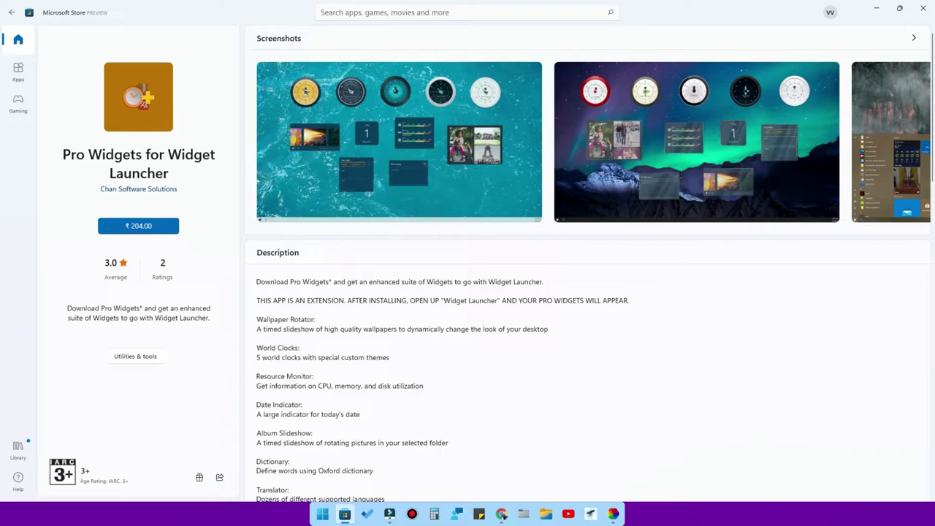
{"action": "scroll", "coordinate": [375, 443], "scroll_direction": "down", "scroll_amount": 5}
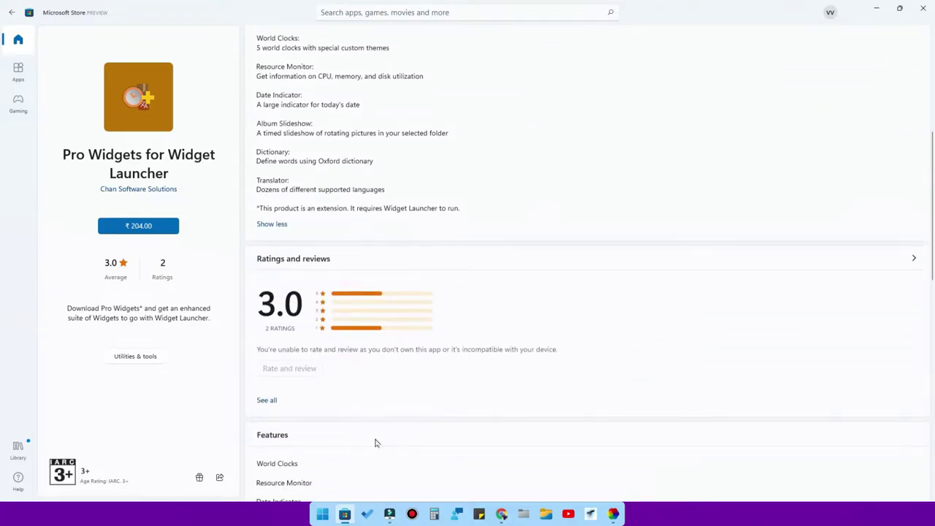
{"action": "scroll", "coordinate": [375, 443], "scroll_direction": "up", "scroll_amount": 5}
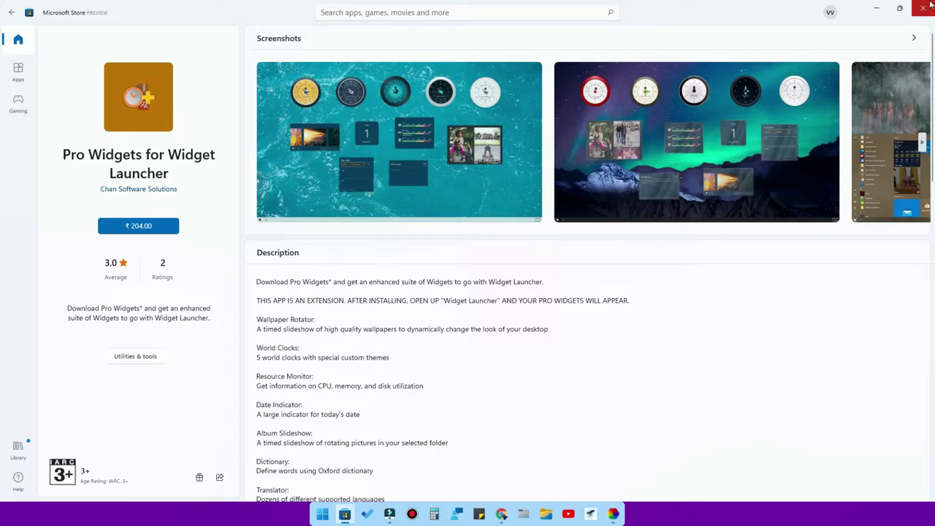
{"action": "left_click", "coordinate": [877, 8]}
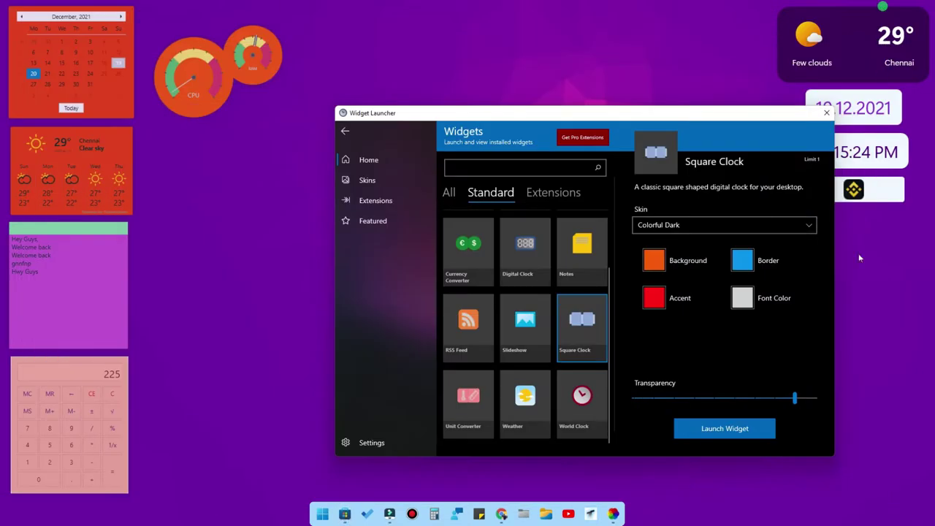
Step: Close Widget Launcher and open BeWidgets, viewing its widget list maximized before restoring the window size
{"action": "left_click", "coordinate": [826, 113]}
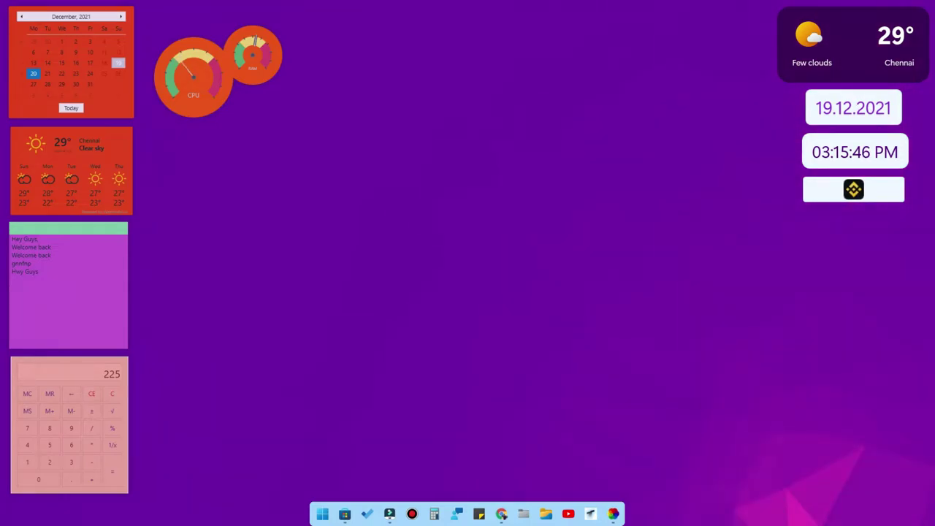
{"action": "mouse_move", "coordinate": [836, 515]}
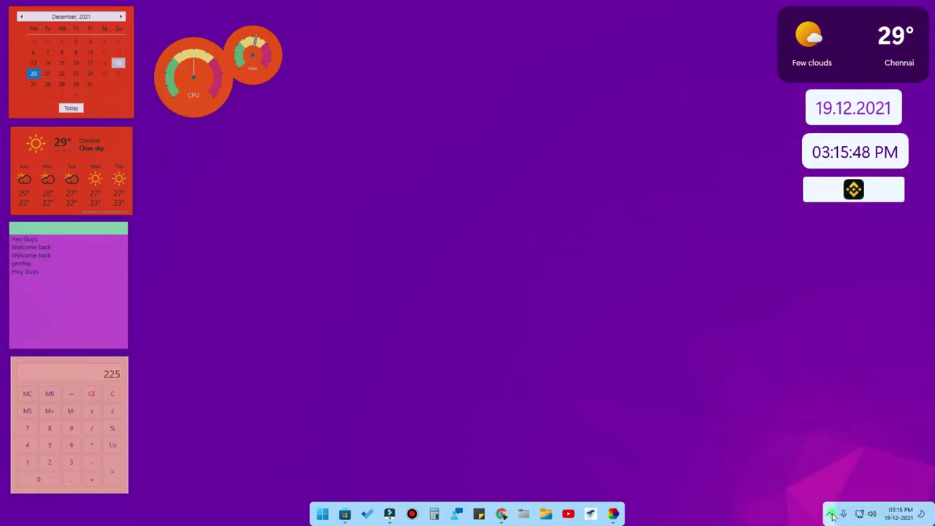
{"action": "left_click", "coordinate": [832, 515]}
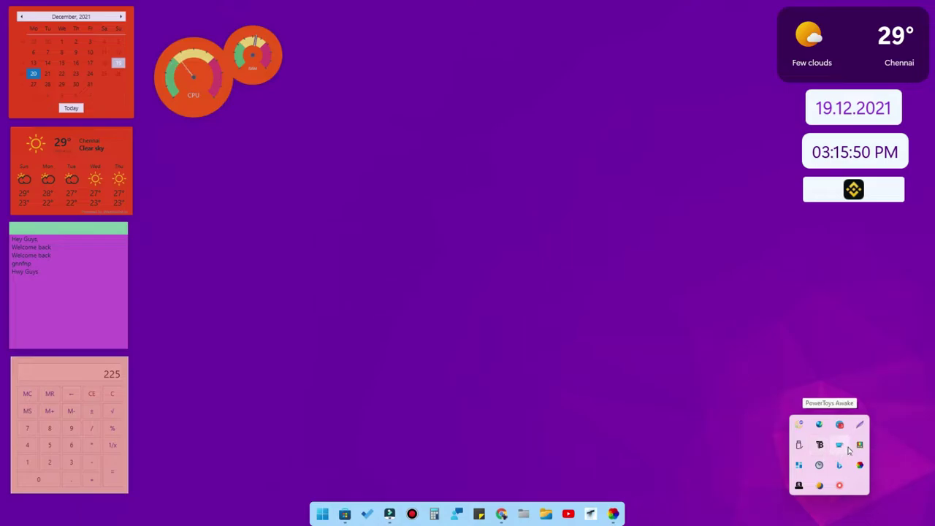
{"action": "left_click", "coordinate": [800, 466]}
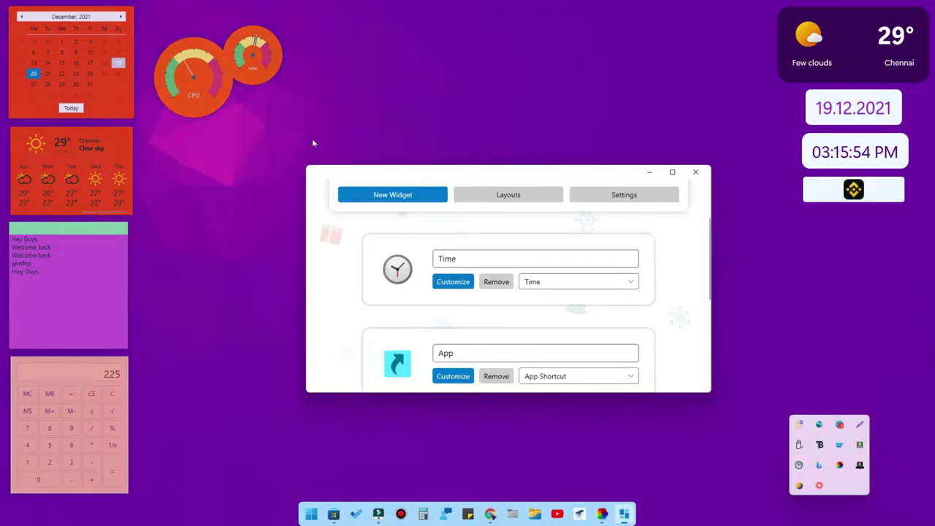
{"action": "left_click", "coordinate": [672, 172]}
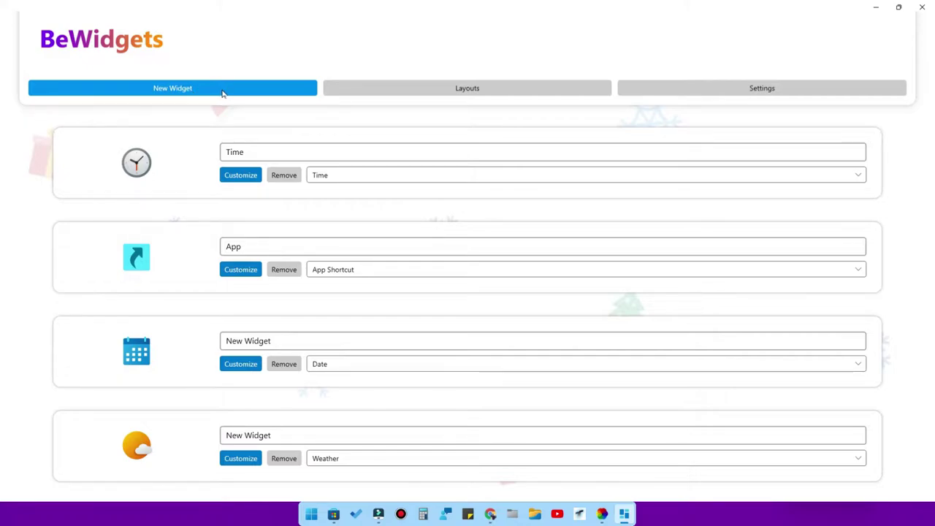
{"action": "left_click", "coordinate": [899, 7]}
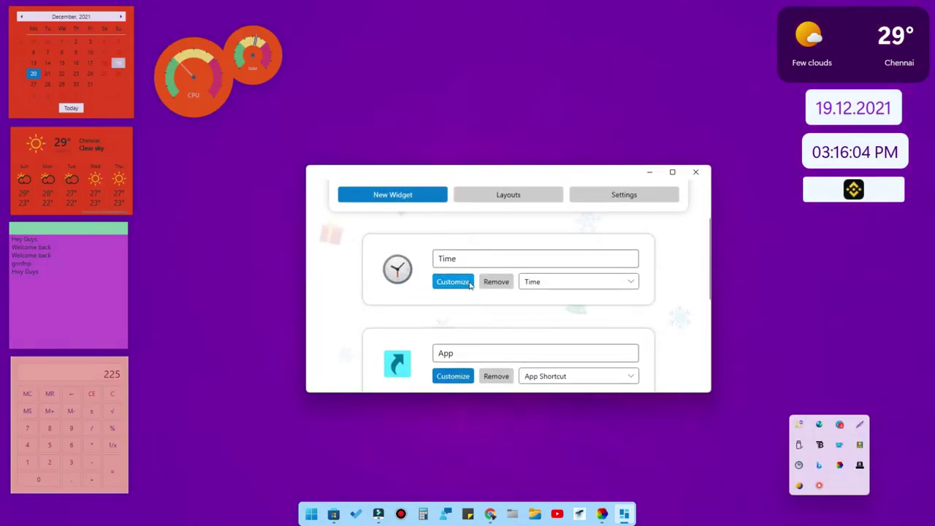
Step: Test the Binance app shortcut widget on the desktop by opening the app and closing its login window
{"action": "scroll", "coordinate": [499, 303], "scroll_direction": "down", "scroll_amount": 3}
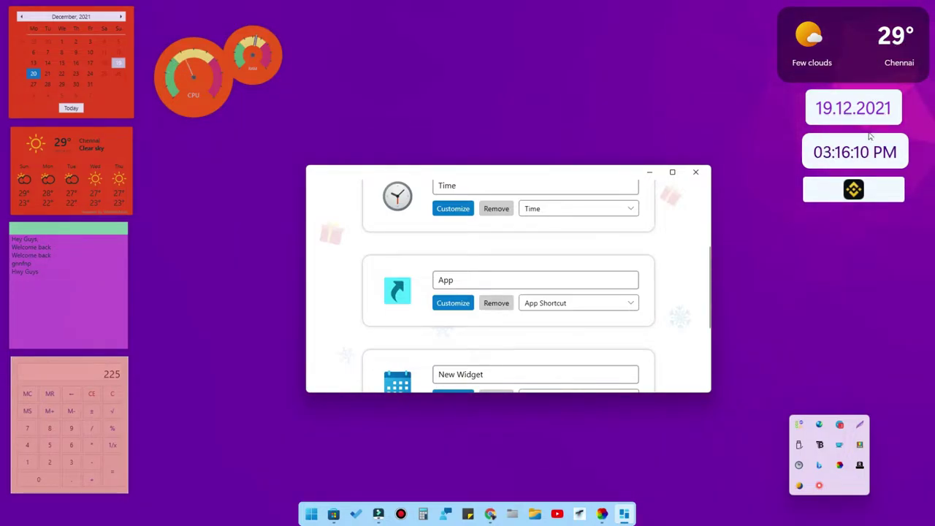
{"action": "left_click", "coordinate": [853, 190]}
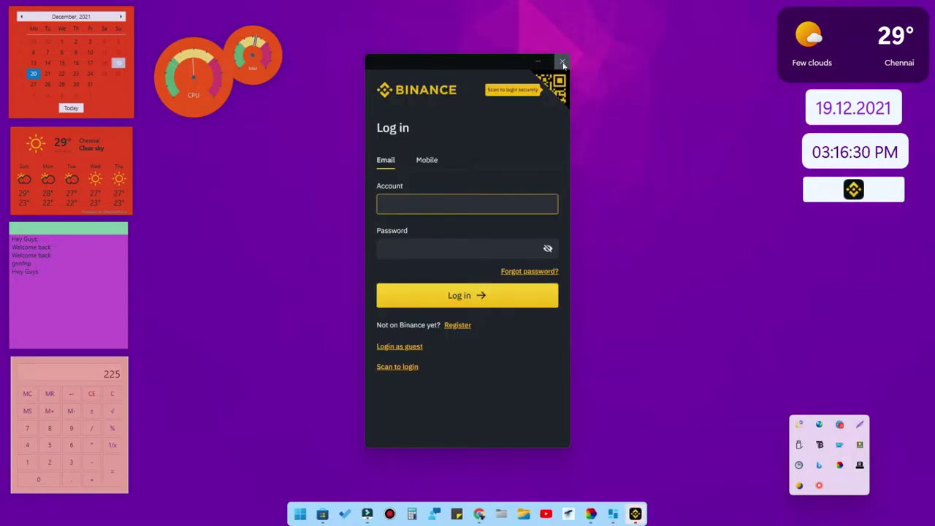
{"action": "left_click", "coordinate": [563, 64]}
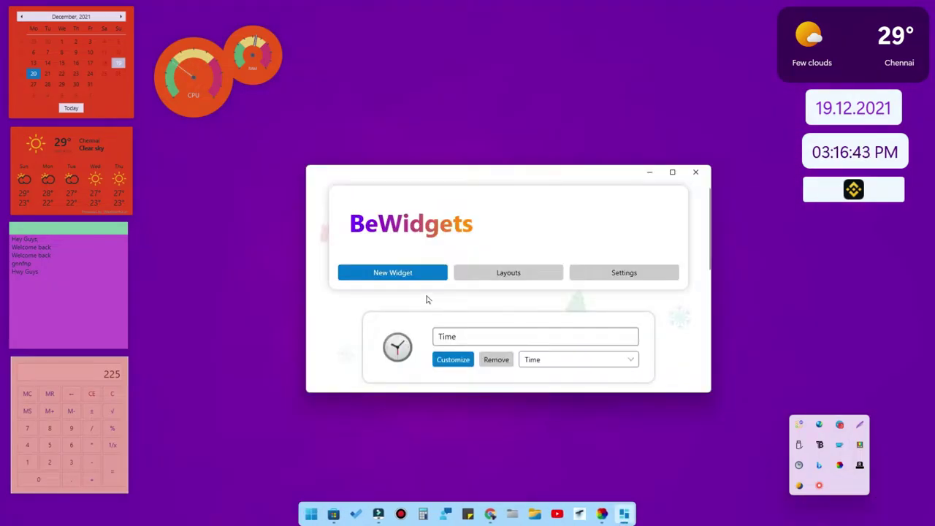
Step: Add a new widget in BeWidgets and set its type to App Shortcut
{"action": "left_click", "coordinate": [409, 270]}
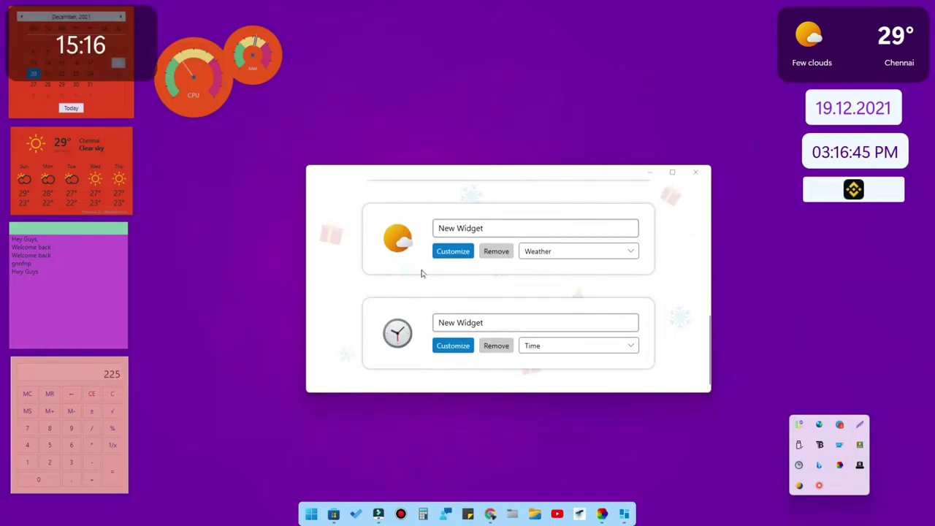
{"action": "left_click", "coordinate": [563, 348]}
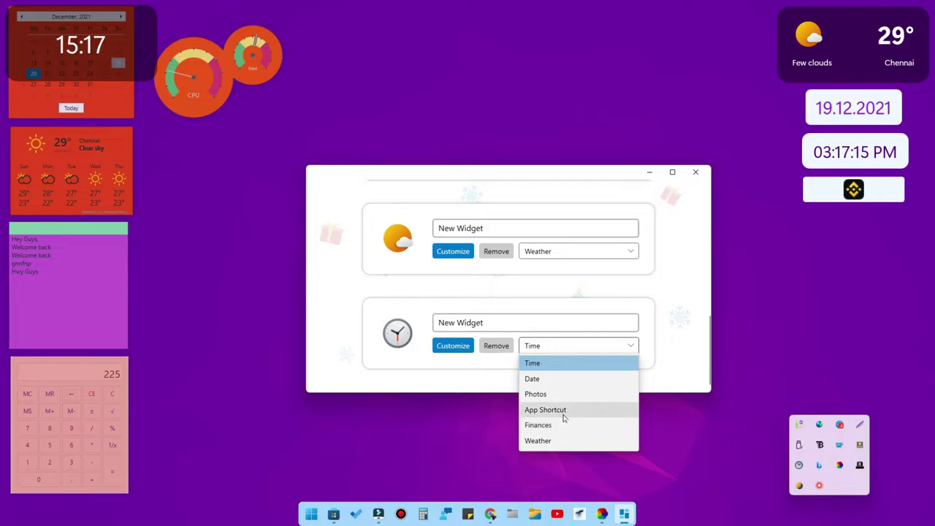
{"action": "left_click", "coordinate": [563, 416]}
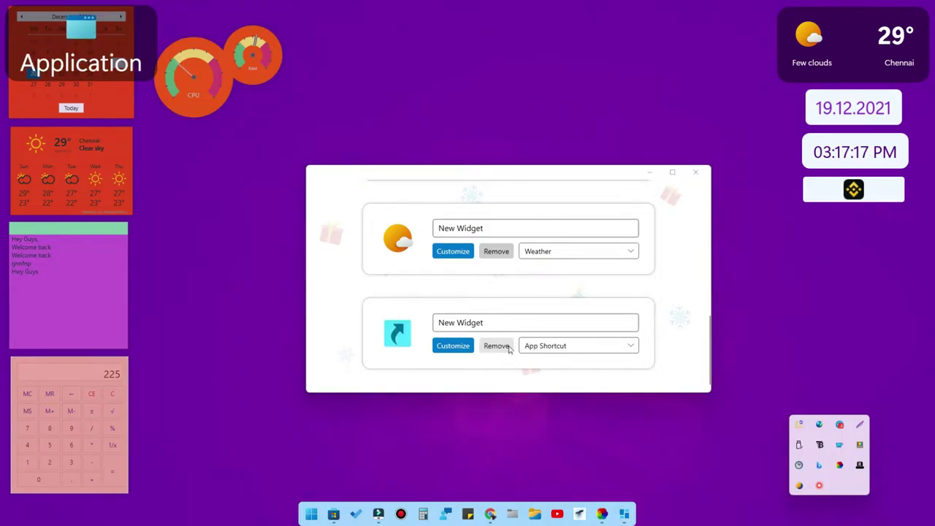
Step: Browse for an application for the new App Shortcut widget in its customization settings, then cancel the file selection and close the settings
{"action": "left_click", "coordinate": [453, 345]}
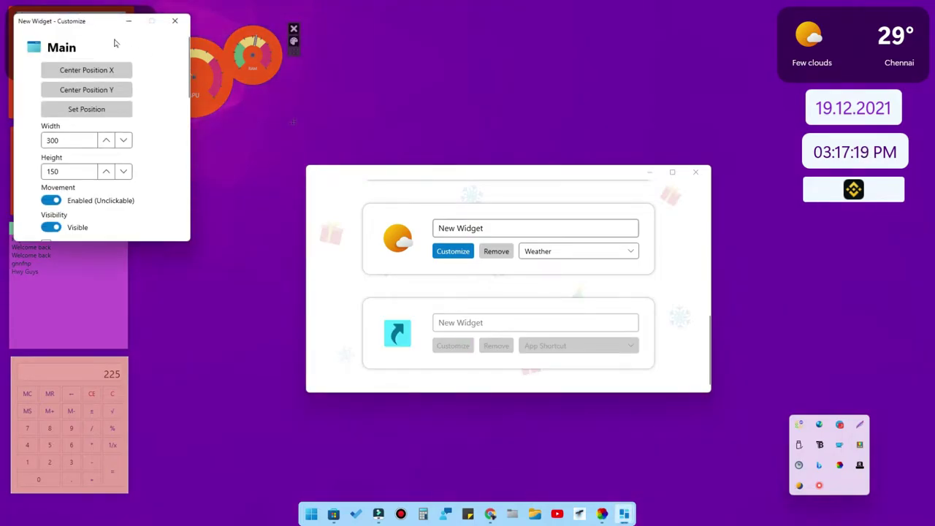
{"action": "left_click_drag", "start_coordinate": [126, 41], "coordinate": [392, 180]}
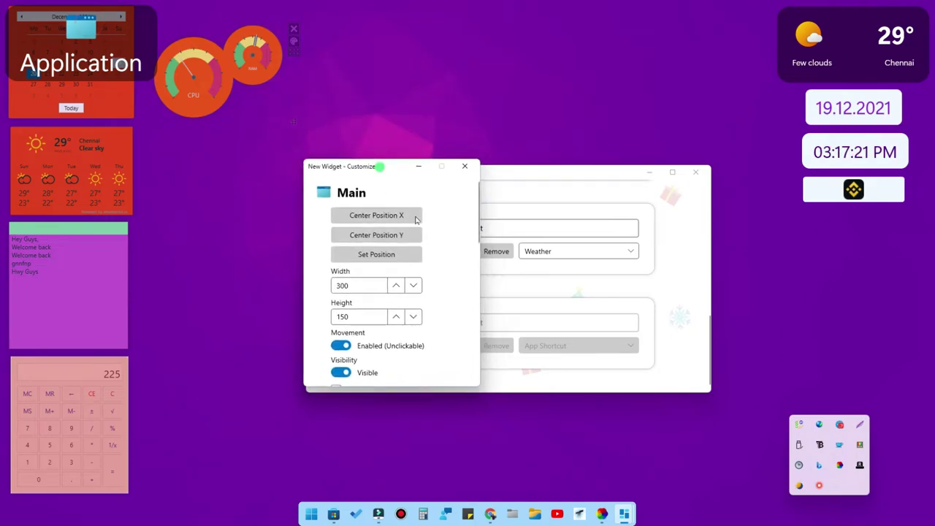
{"action": "scroll", "coordinate": [404, 332], "scroll_direction": "down", "scroll_amount": 4}
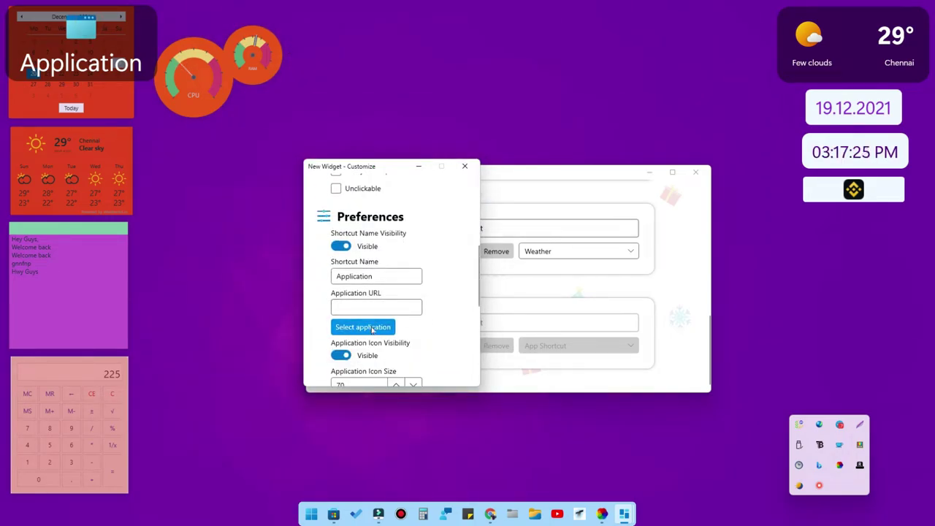
{"action": "left_click", "coordinate": [371, 328]}
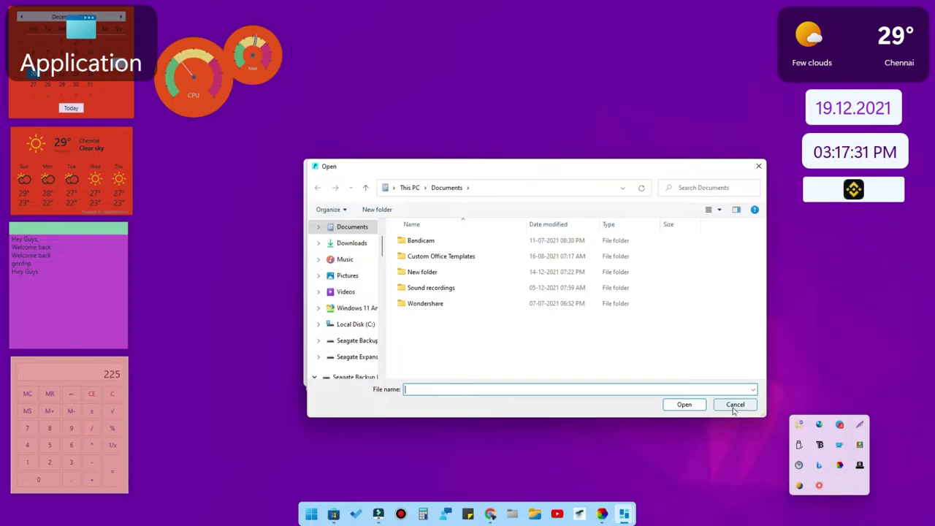
{"action": "left_click", "coordinate": [698, 409]}
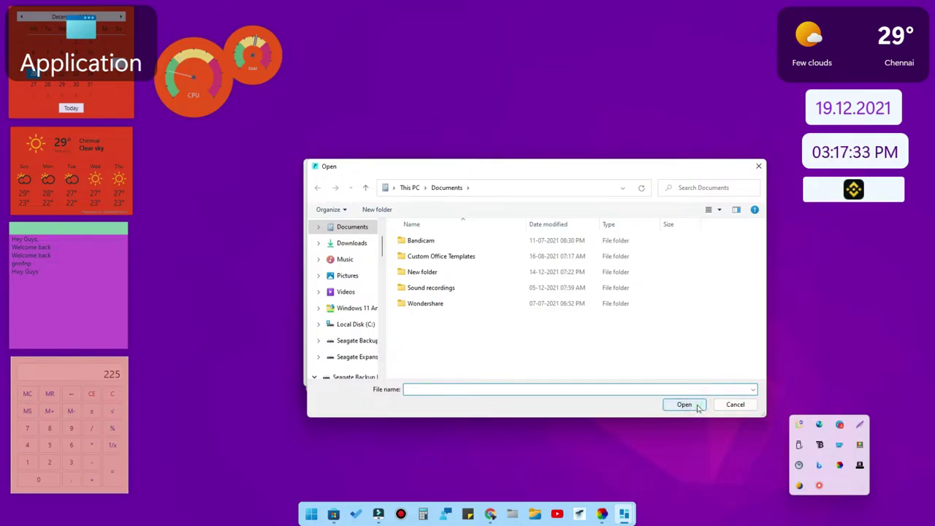
{"action": "left_click", "coordinate": [750, 404]}
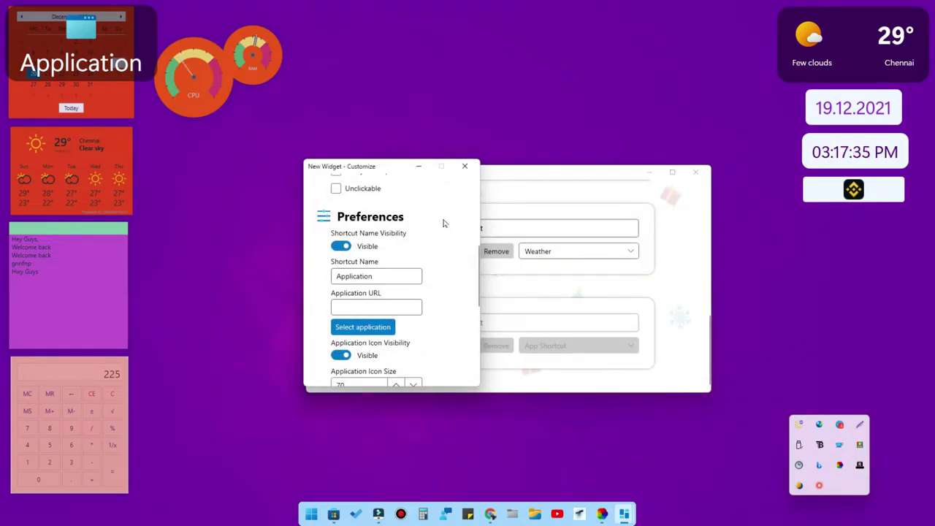
{"action": "left_click", "coordinate": [464, 166]}
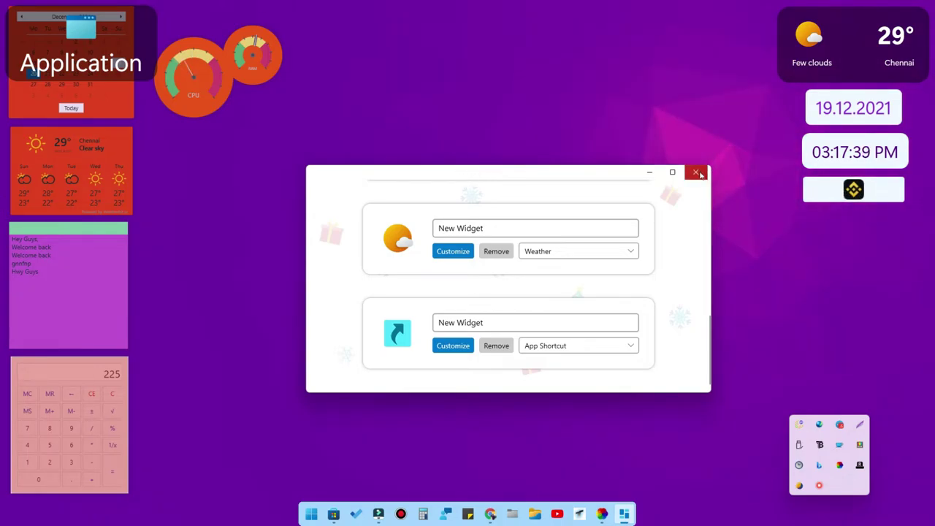
{"action": "scroll", "coordinate": [637, 319], "scroll_direction": "up", "scroll_amount": 1}
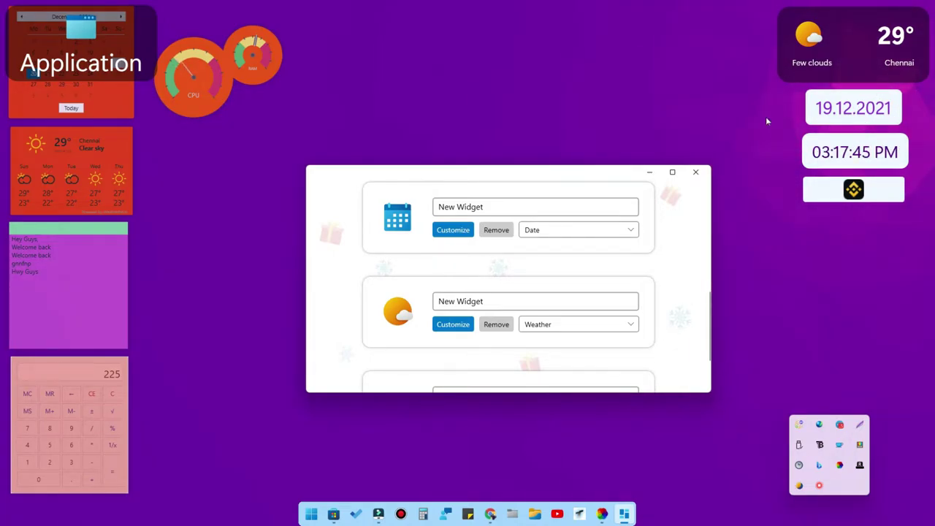
Step: Open the customization settings of the Time widget in BeWidgets and set its width to 220 with the height at 70
{"action": "scroll", "coordinate": [533, 273], "scroll_direction": "up", "scroll_amount": 2}
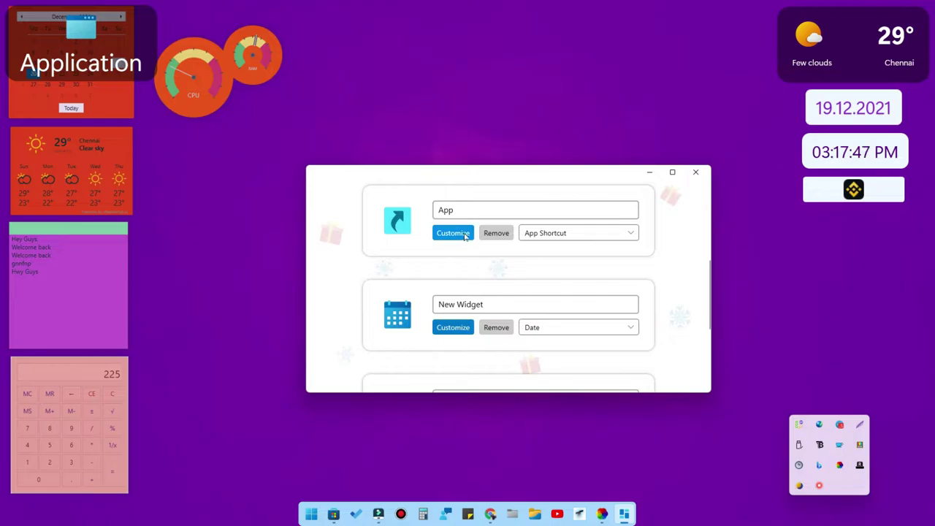
{"action": "scroll", "coordinate": [522, 268], "scroll_direction": "up", "scroll_amount": 3}
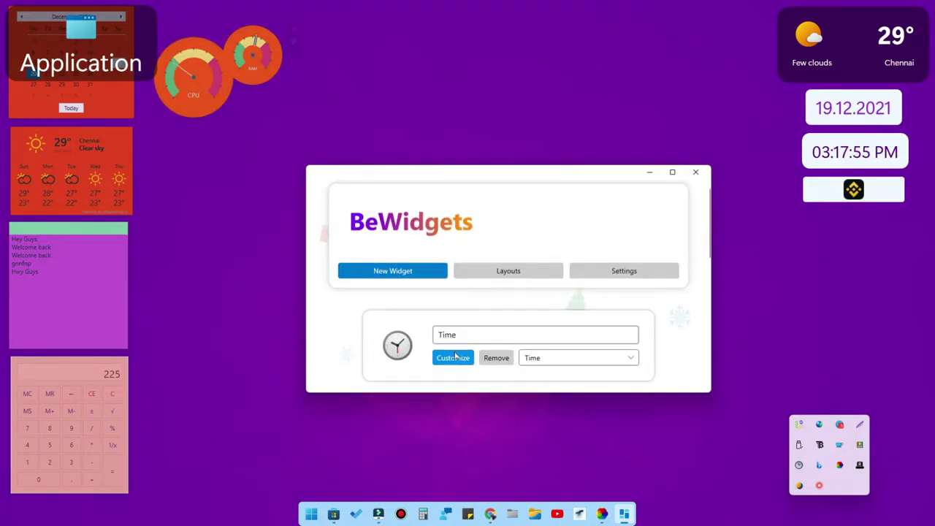
{"action": "left_click", "coordinate": [454, 356]}
{"action": "left_click_drag", "start_coordinate": [106, 48], "coordinate": [476, 176]}
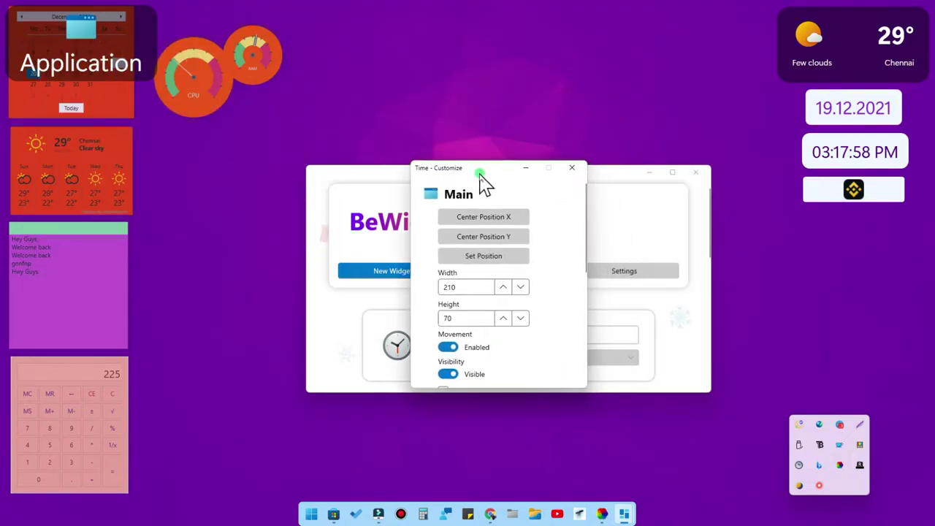
{"action": "left_click", "coordinate": [503, 287]}
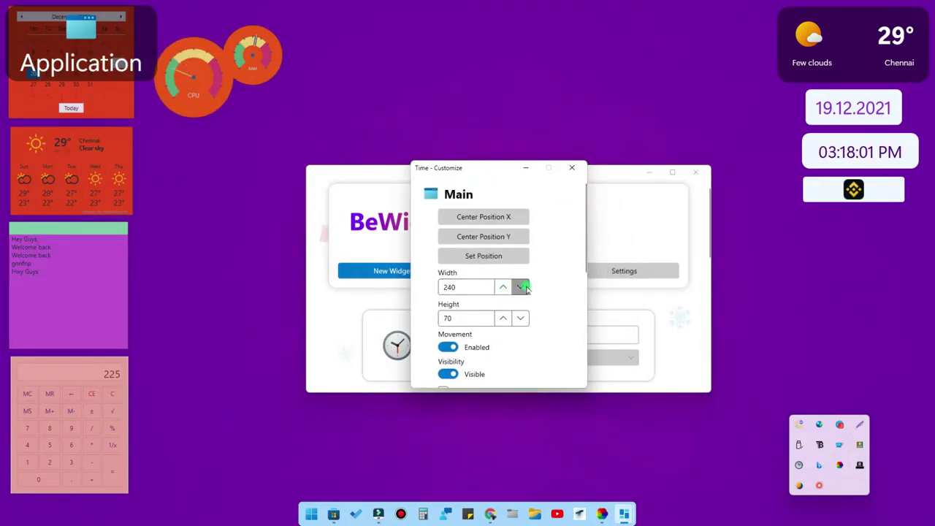
{"action": "left_click", "coordinate": [502, 318]}
{"action": "left_click", "coordinate": [520, 317]}
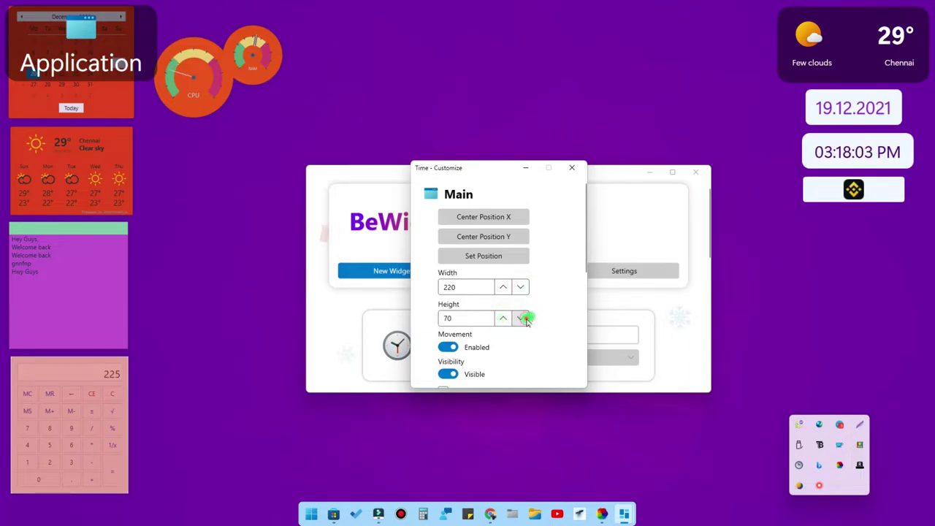
Step: Change the Time widget's background color to yellow in its appearance settings
{"action": "scroll", "coordinate": [539, 328], "scroll_direction": "down", "scroll_amount": 4}
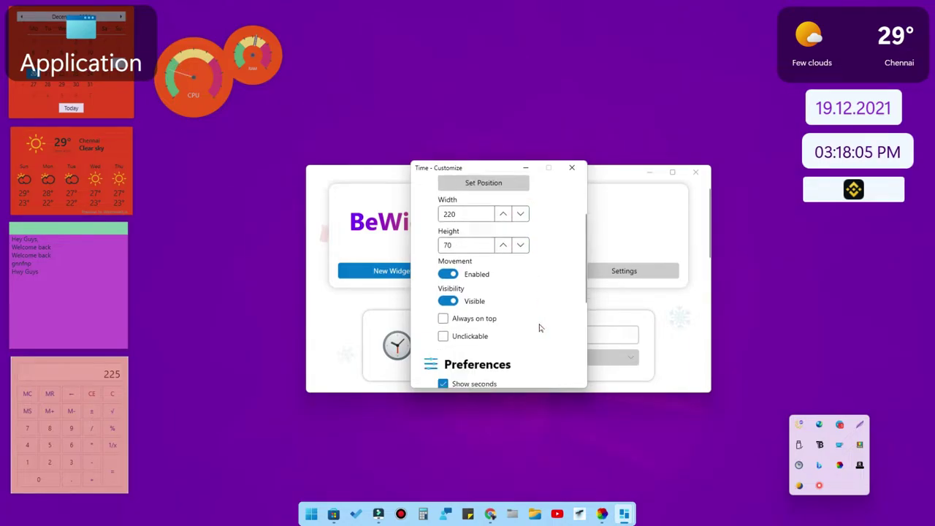
{"action": "scroll", "coordinate": [530, 334], "scroll_direction": "down", "scroll_amount": 3}
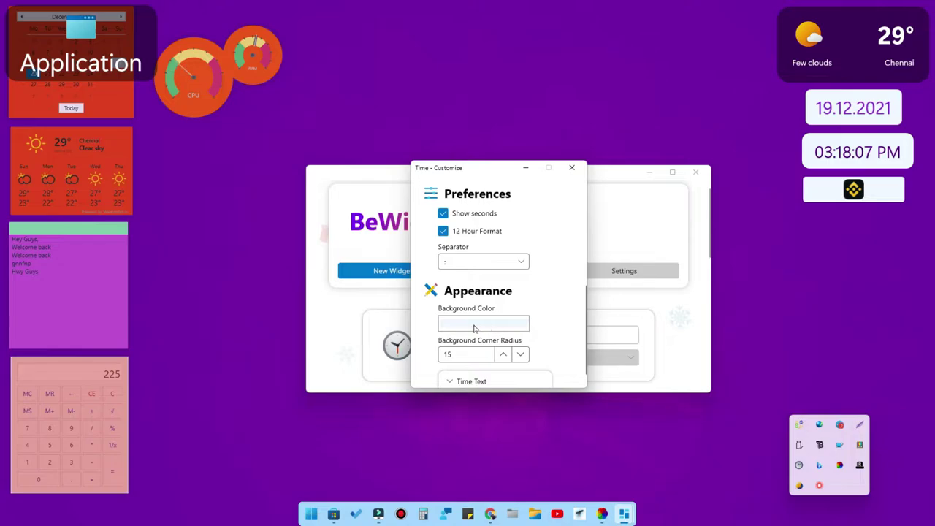
{"action": "left_click", "coordinate": [494, 324]}
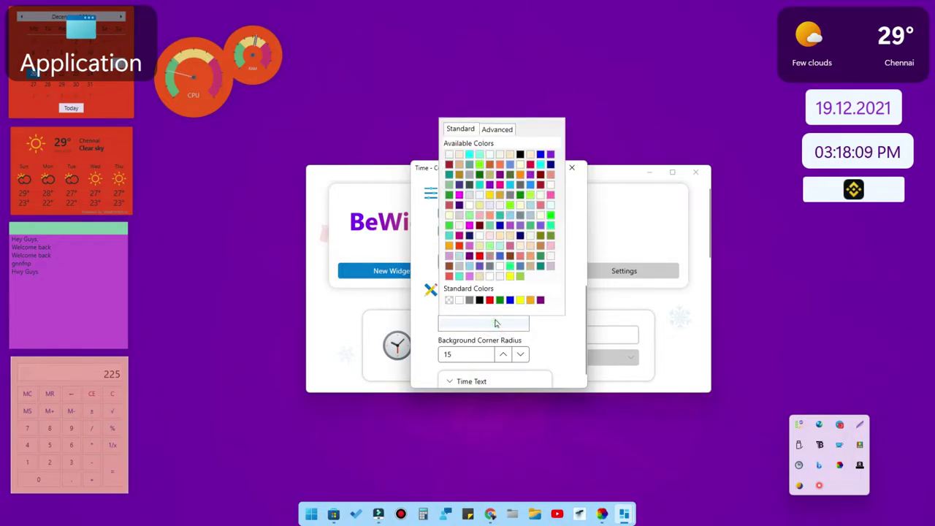
{"action": "left_click", "coordinate": [510, 276]}
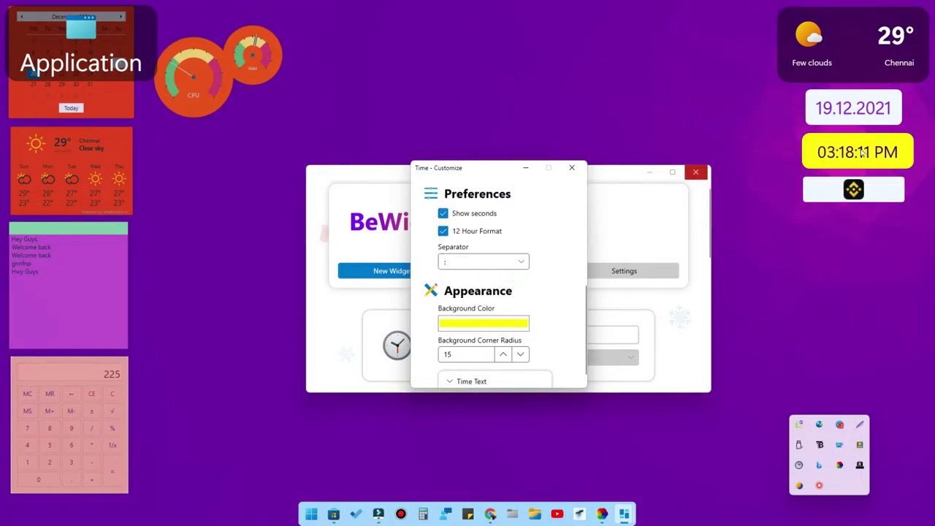
Step: Set the Time widget's time text font style to Italic, and close its customization settings and BeWidgets
{"action": "scroll", "coordinate": [562, 316], "scroll_direction": "down", "scroll_amount": 1}
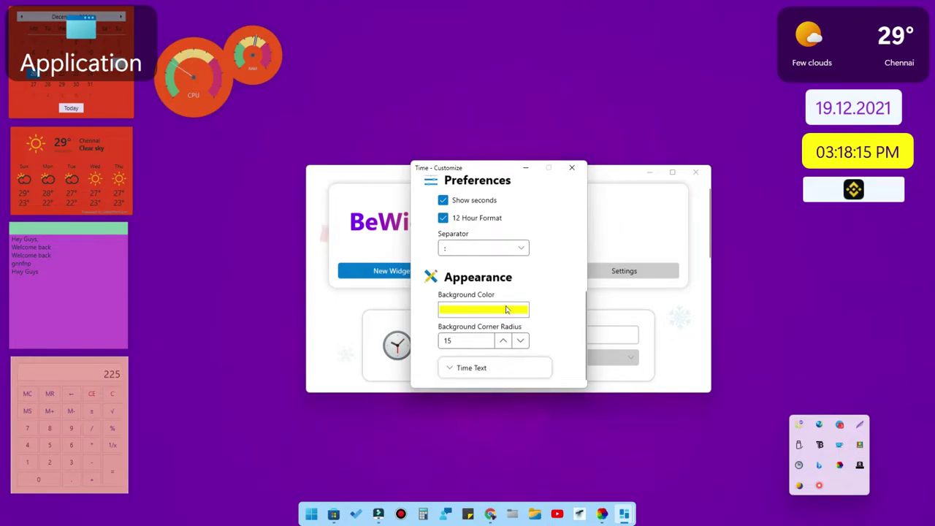
{"action": "left_click", "coordinate": [469, 365]}
{"action": "scroll", "coordinate": [610, 294], "scroll_direction": "down", "scroll_amount": 1}
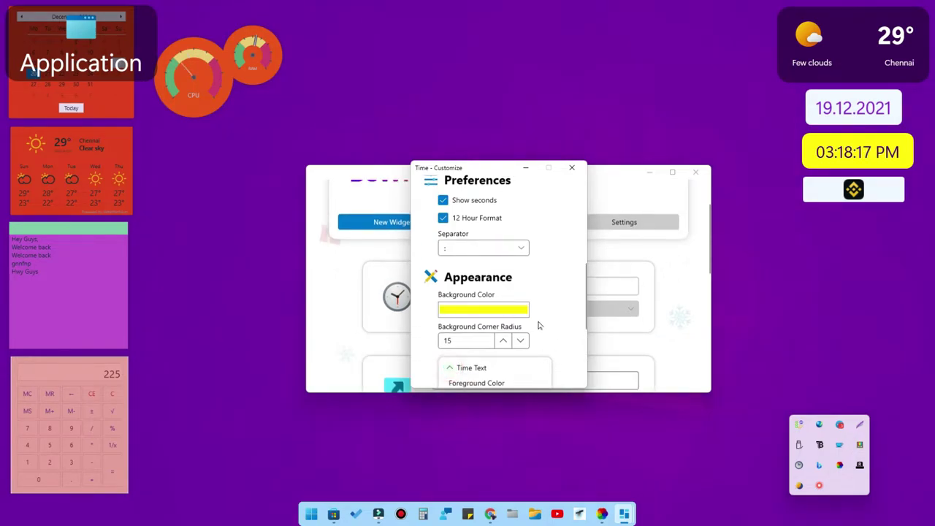
{"action": "scroll", "coordinate": [538, 326], "scroll_direction": "down", "scroll_amount": 4}
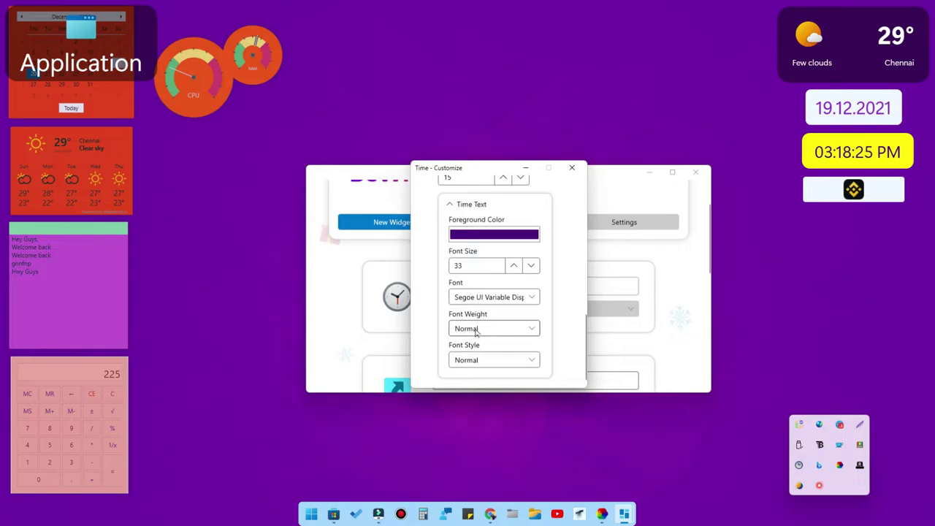
{"action": "left_click", "coordinate": [482, 363]}
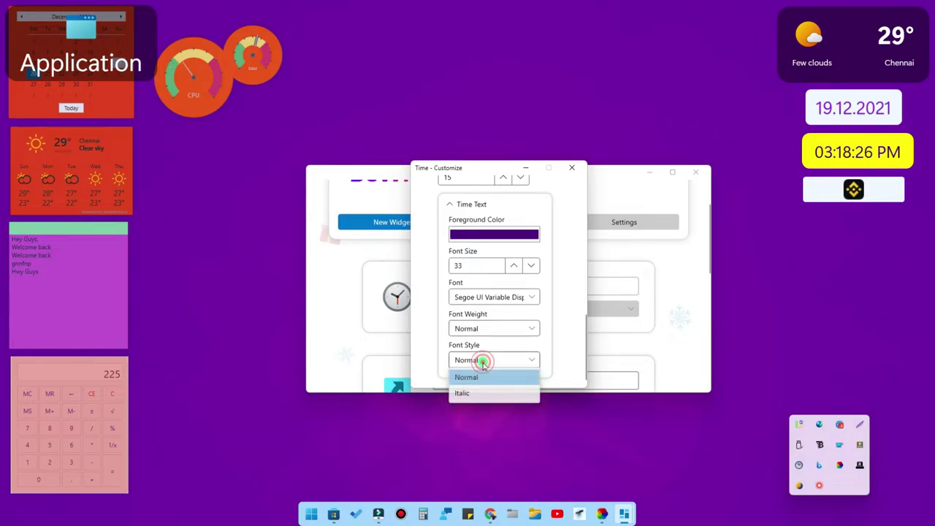
{"action": "left_click", "coordinate": [461, 393]}
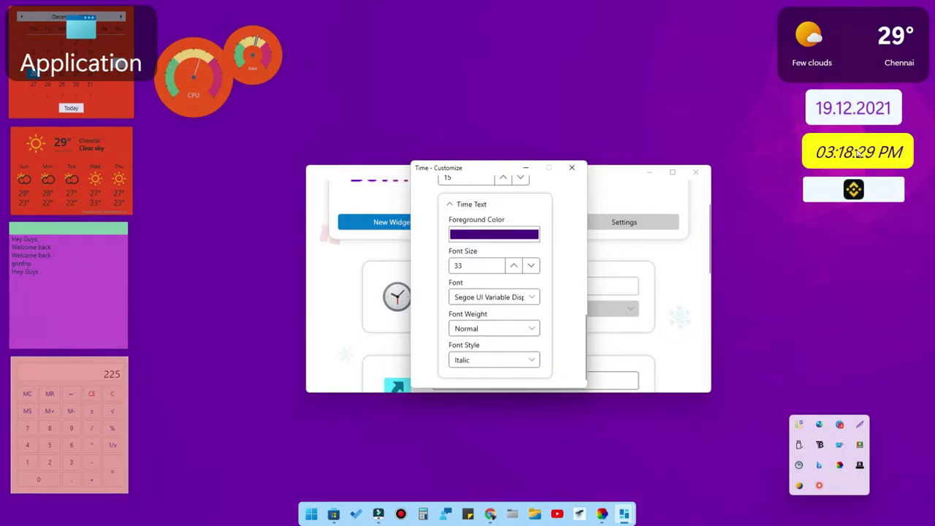
{"action": "left_click", "coordinate": [572, 167]}
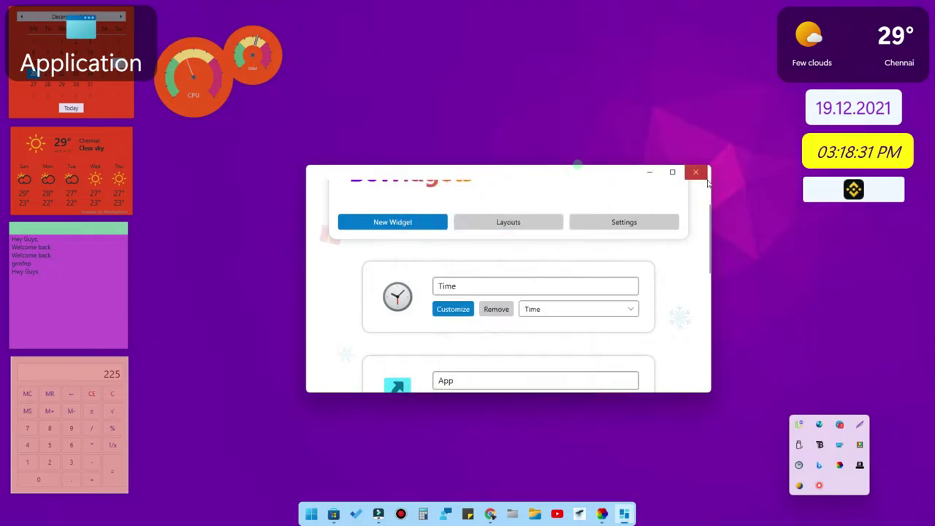
{"action": "left_click", "coordinate": [695, 172]}
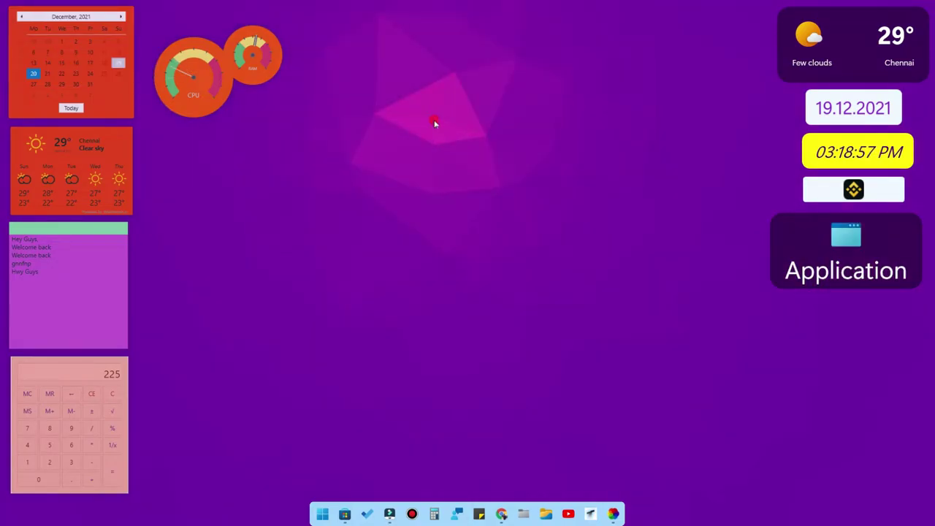
Step: Refresh the desktop, apply the Medusae wallpaper in Lively Wallpaper, and minimize the app to show the desktop
{"action": "right_click", "coordinate": [434, 123]}
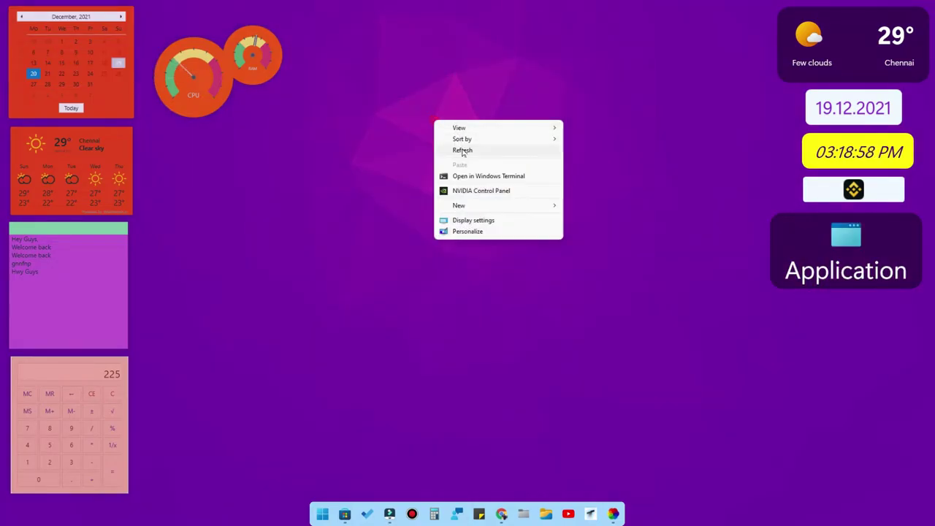
{"action": "left_click", "coordinate": [466, 148]}
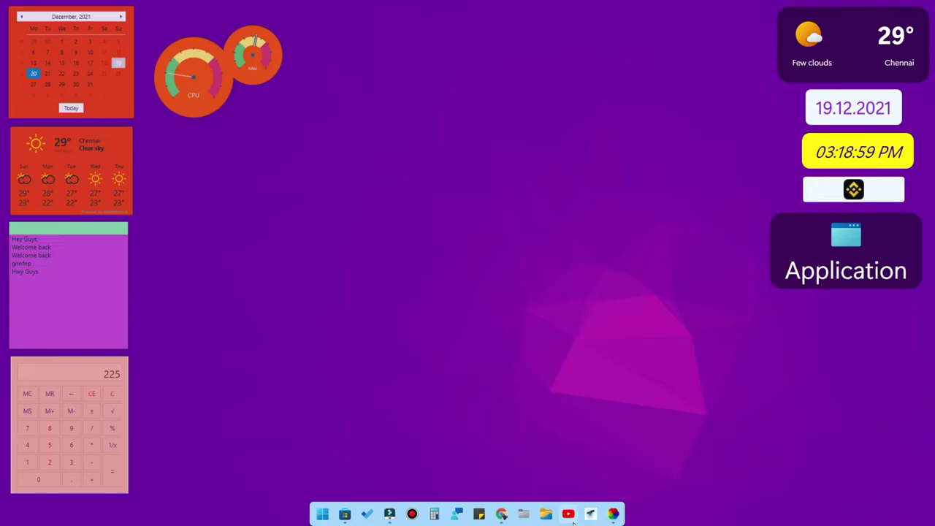
{"action": "left_click", "coordinate": [613, 514]}
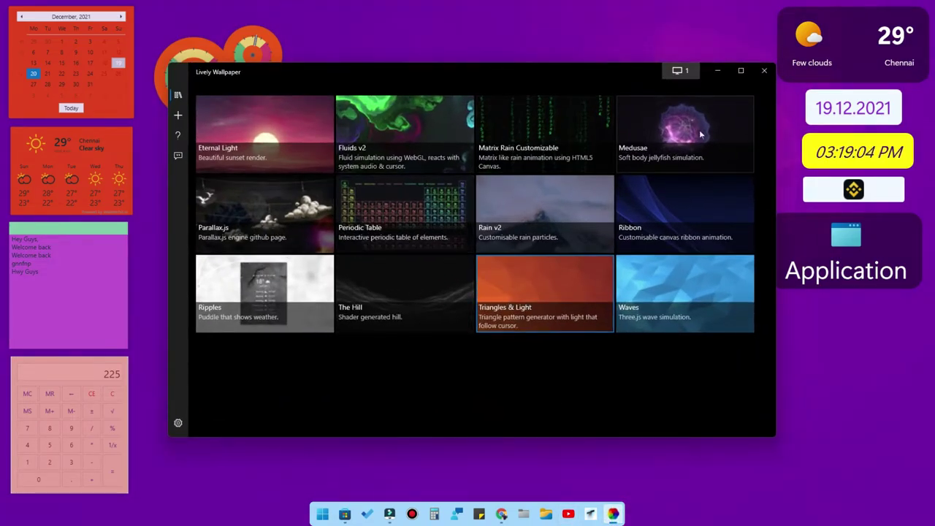
{"action": "left_click", "coordinate": [659, 122]}
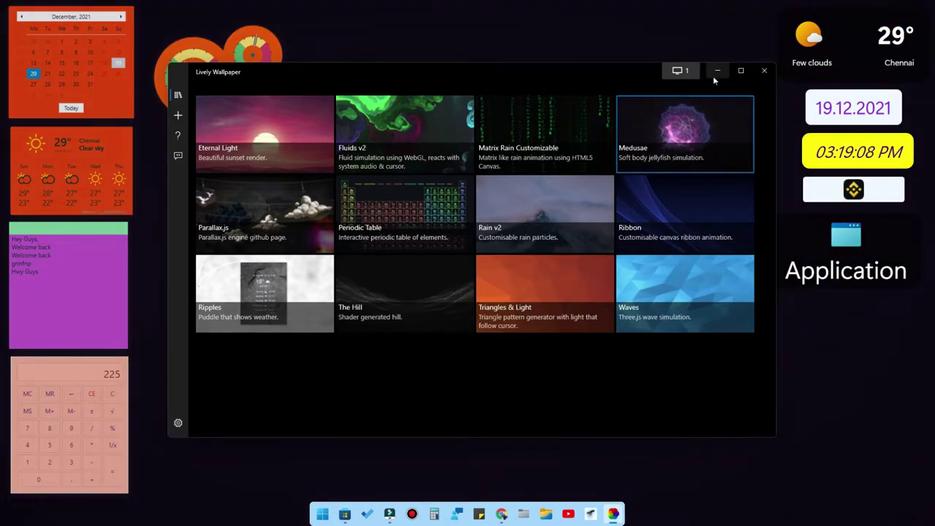
{"action": "left_click", "coordinate": [716, 71]}
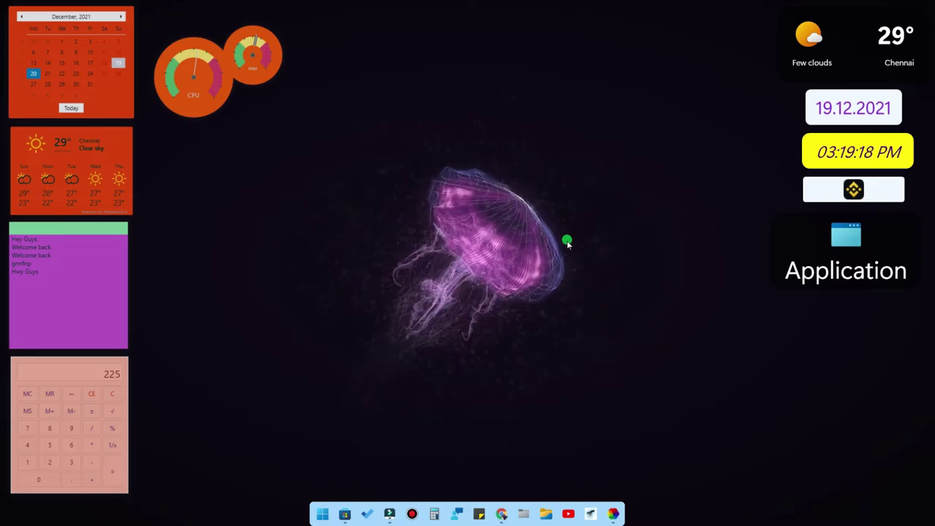
{"action": "right_click", "coordinate": [670, 169]}
{"action": "left_click", "coordinate": [697, 201]}
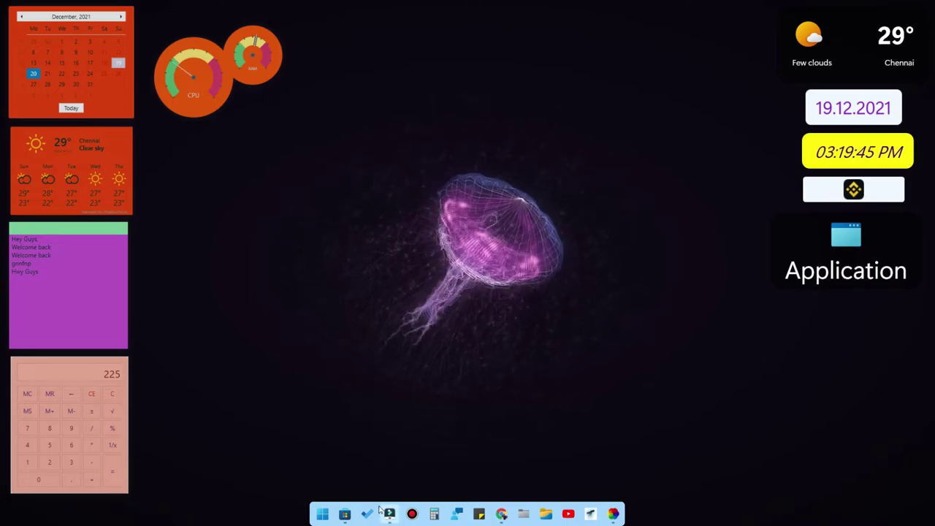
Step: Switch to Microsoft Store, search for "rounded tb", and minimize the store after viewing the results
{"action": "left_click", "coordinate": [344, 514]}
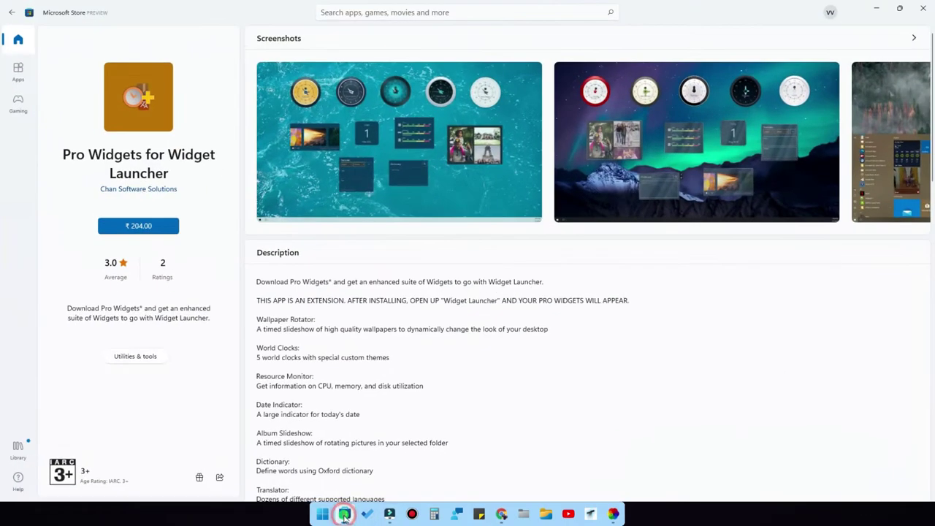
{"action": "left_click", "coordinate": [401, 14]}
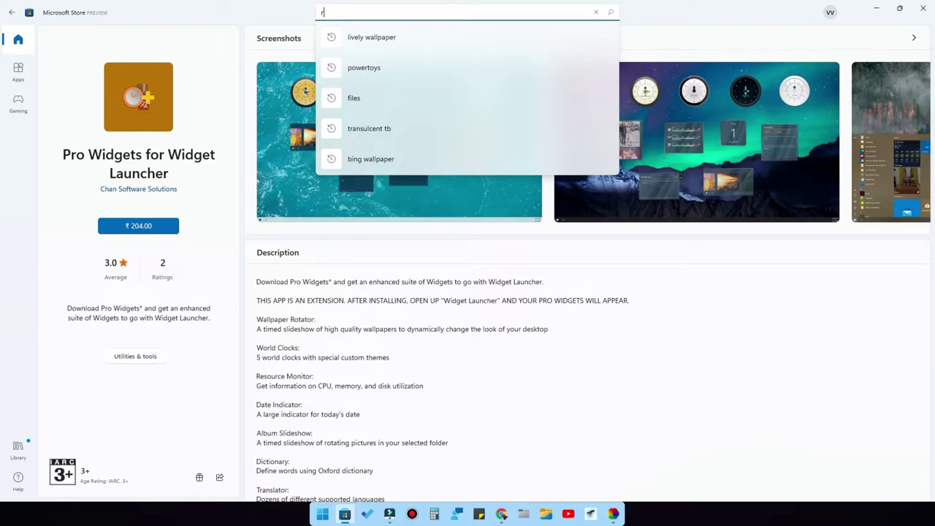
{"action": "type", "text": "rounded tb"}
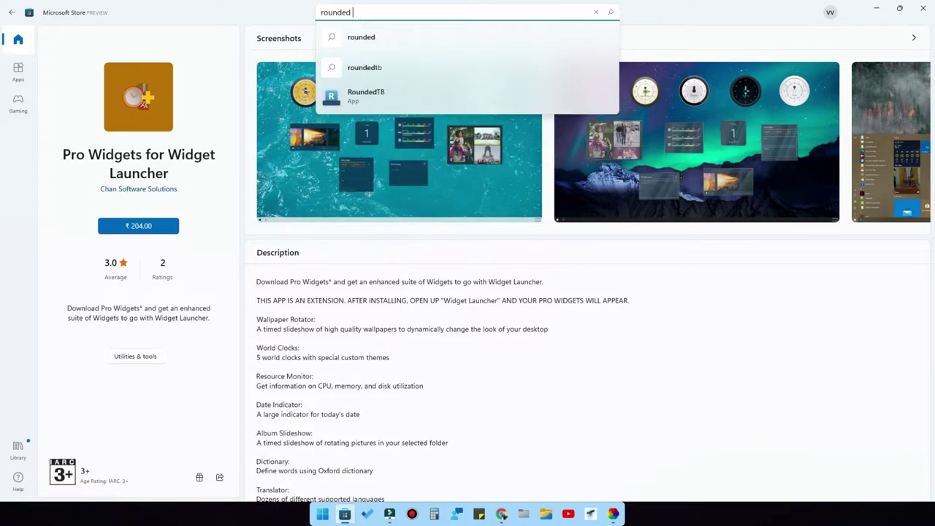
{"action": "key", "text": "Return"}
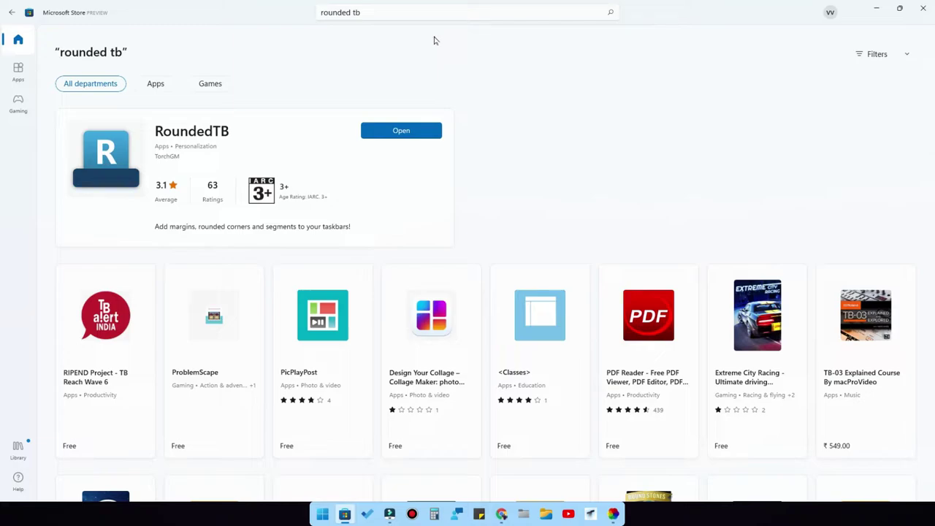
{"action": "left_click", "coordinate": [877, 8]}
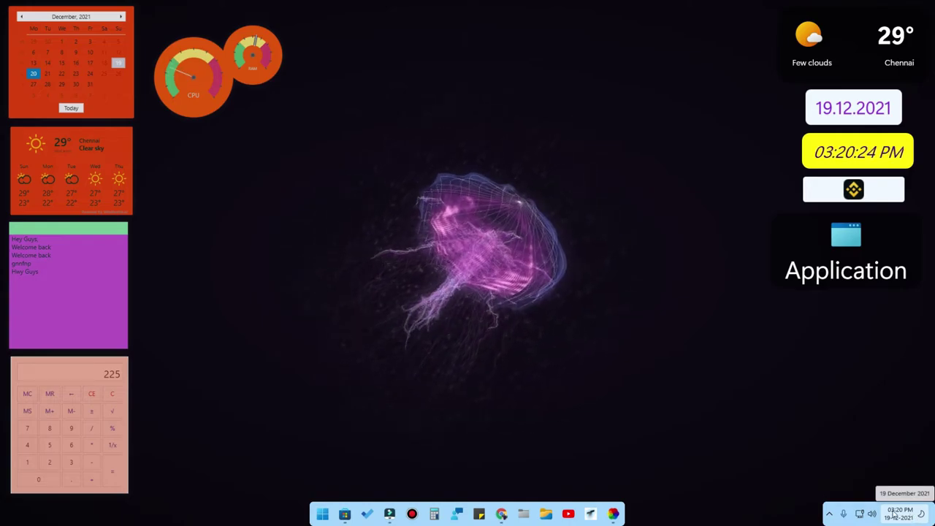
Step: Examine the taskbar's system tray area, viewing the quick settings and the hidden tray icons
{"action": "left_click", "coordinate": [866, 516]}
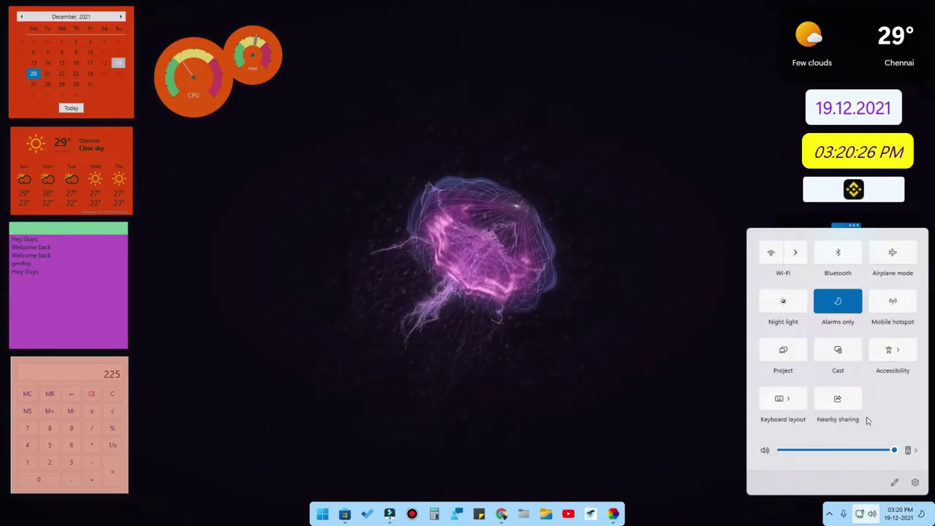
{"action": "left_click", "coordinate": [829, 515]}
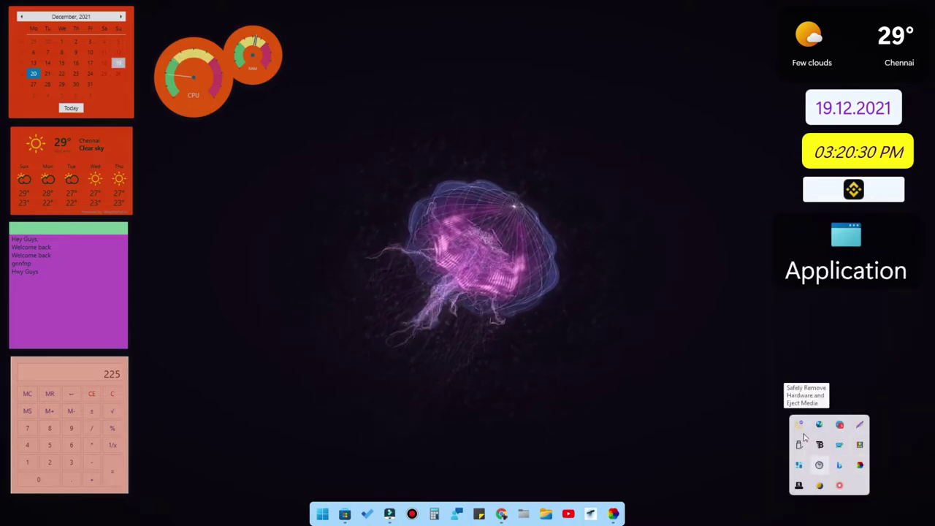
{"action": "left_click", "coordinate": [699, 385]}
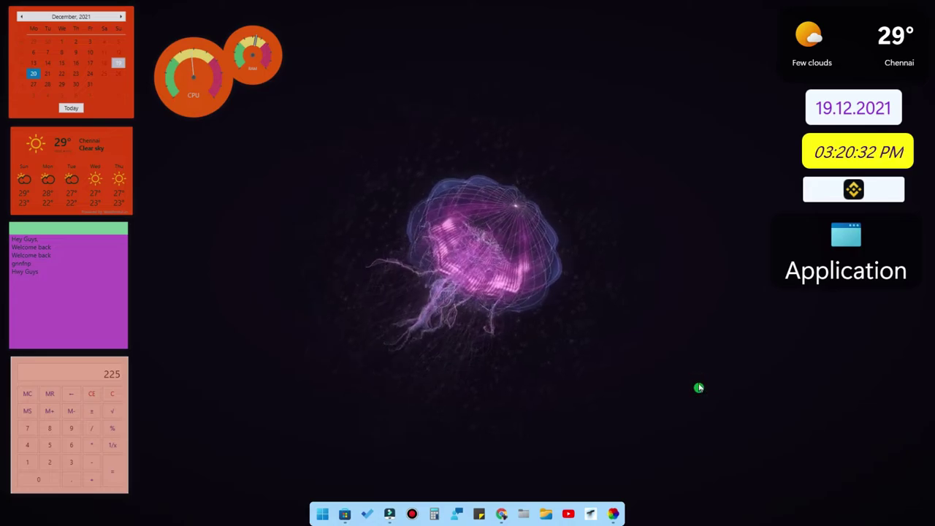
{"action": "mouse_move", "coordinate": [855, 507]}
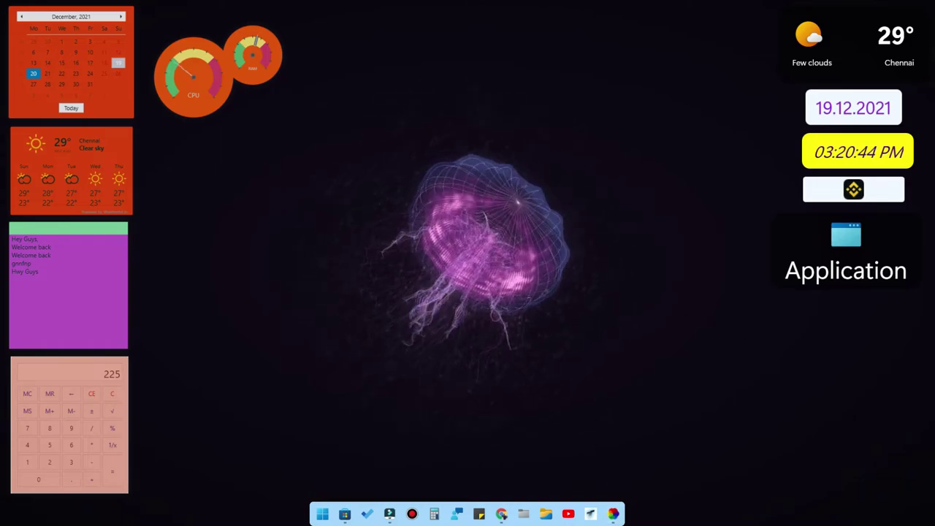
Step: Switch to Microsoft Store, search for "translucent", view the TranslucentTB app page, and minimize the store
{"action": "left_click", "coordinate": [345, 515]}
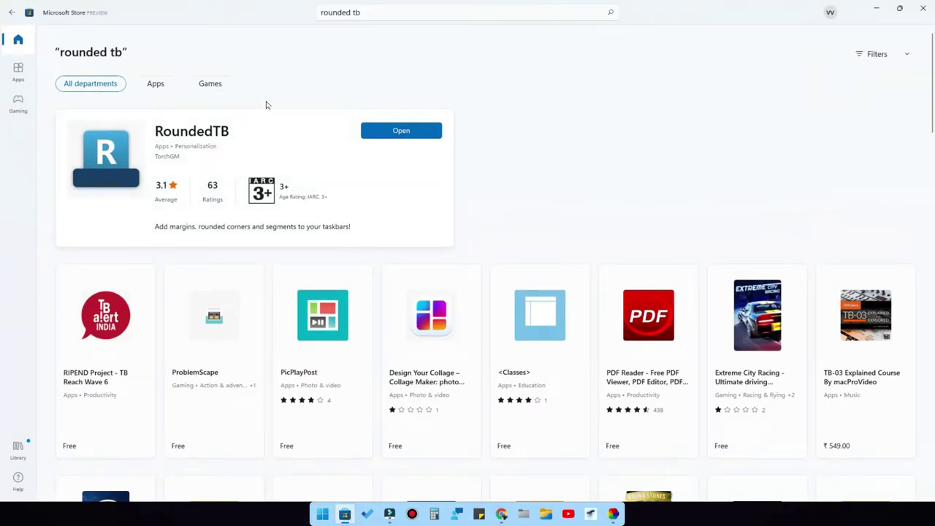
{"action": "left_click", "coordinate": [376, 11]}
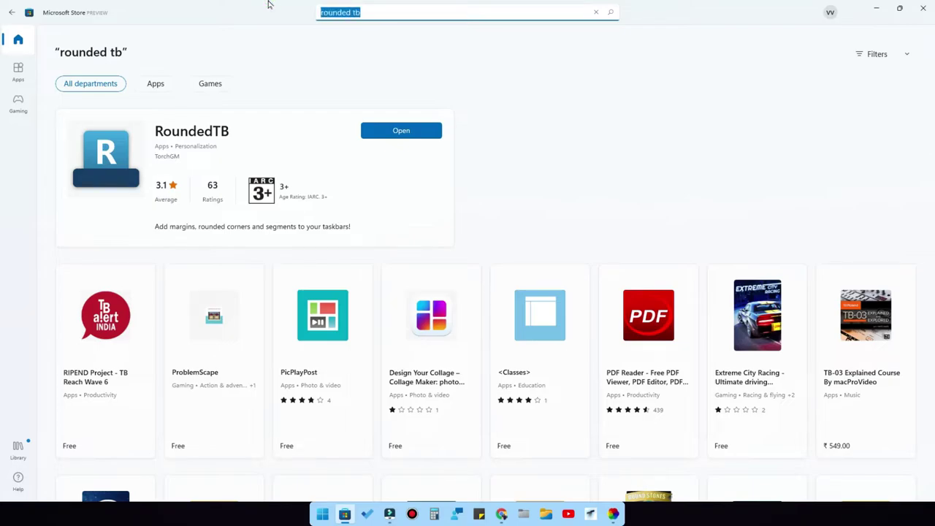
{"action": "type", "text": "tanslu"}
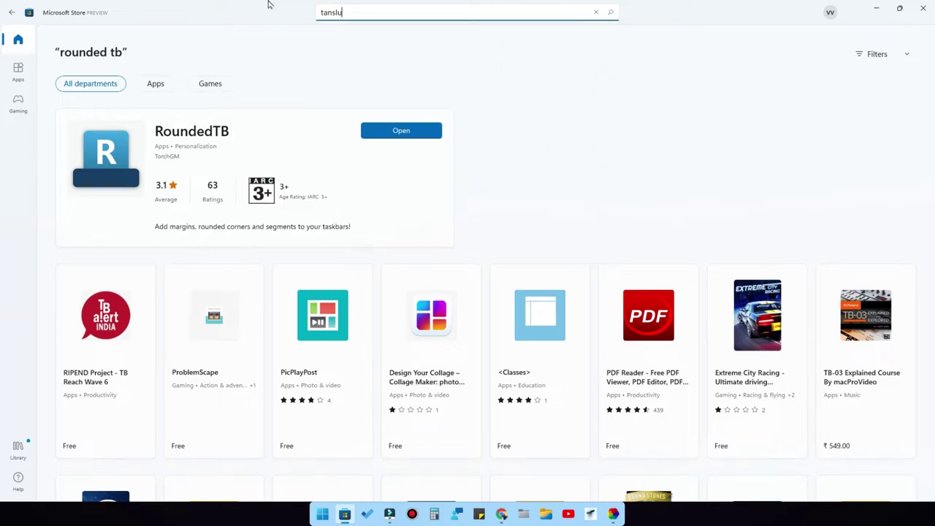
{"action": "key", "text": "BackSpace"}
{"action": "type", "text": "r"}
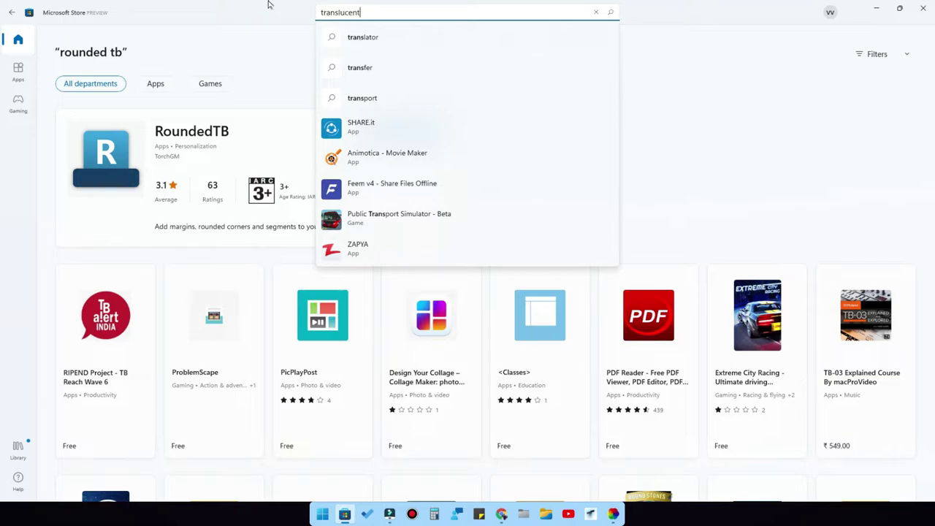
{"action": "left_click", "coordinate": [387, 95]}
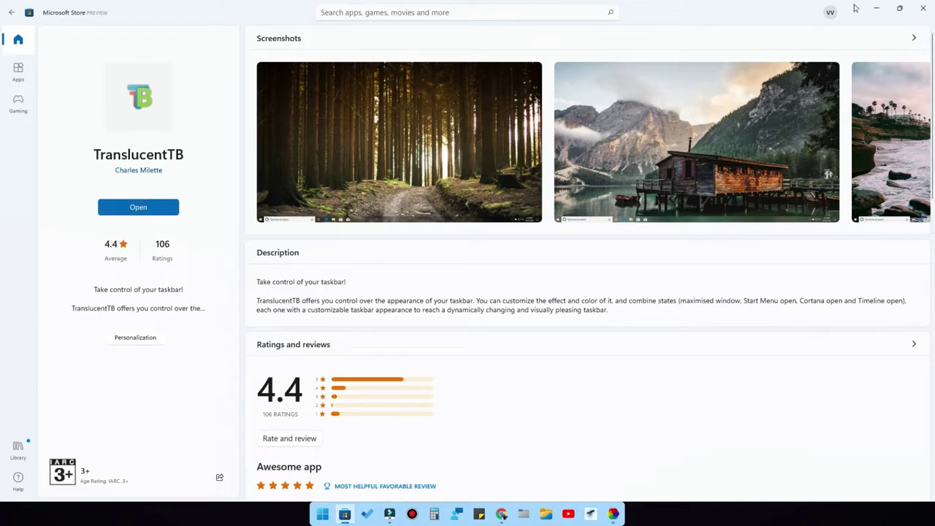
{"action": "left_click", "coordinate": [876, 8]}
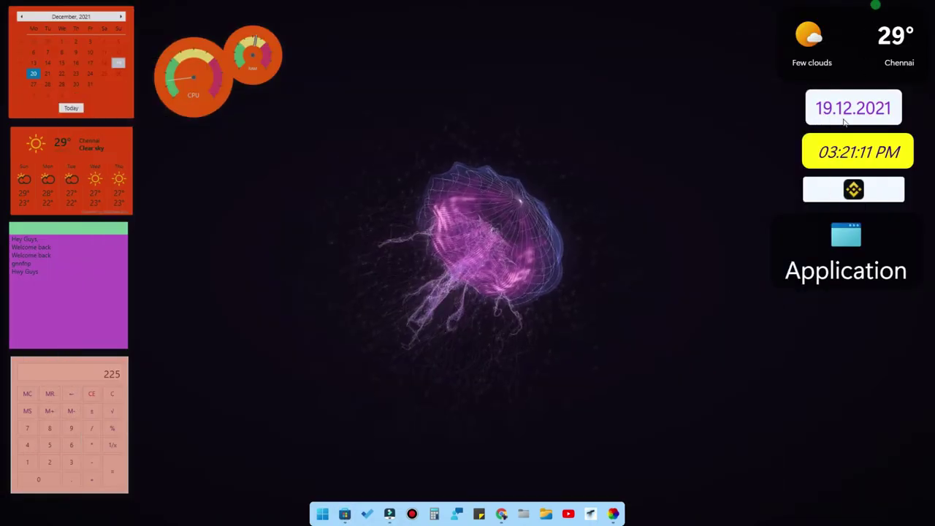
Step: Open RoundedTB from the recommended apps, move its window clear of the wallpaper's center, and show its advanced settings
{"action": "left_click", "coordinate": [324, 514]}
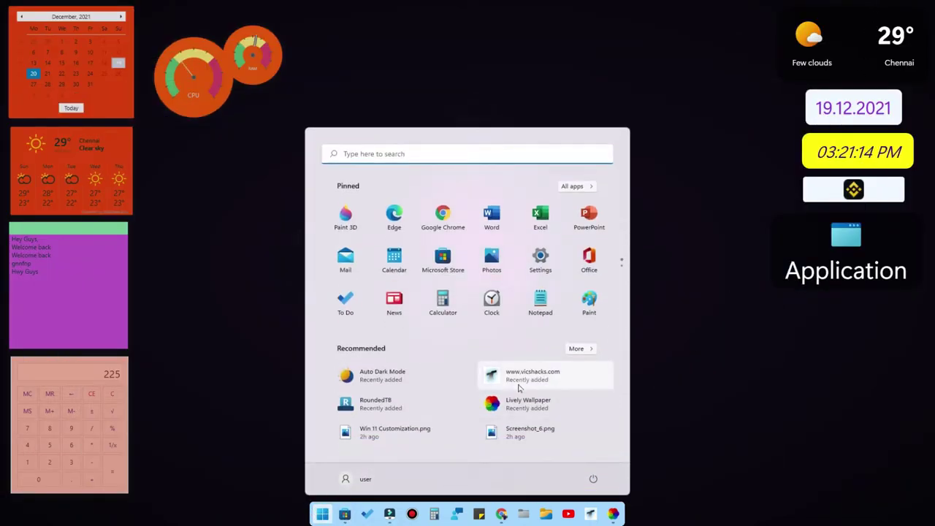
{"action": "left_click", "coordinate": [393, 410]}
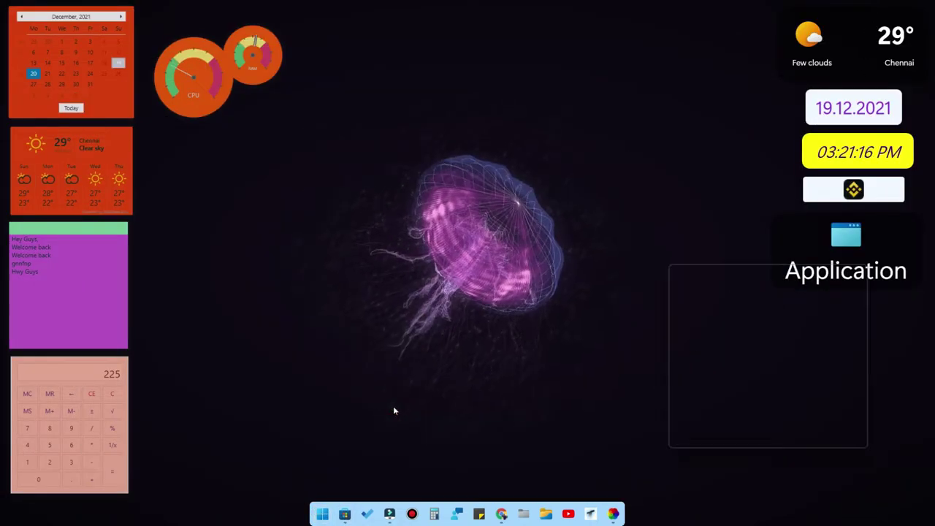
{"action": "left_click_drag", "start_coordinate": [765, 274], "coordinate": [493, 183]}
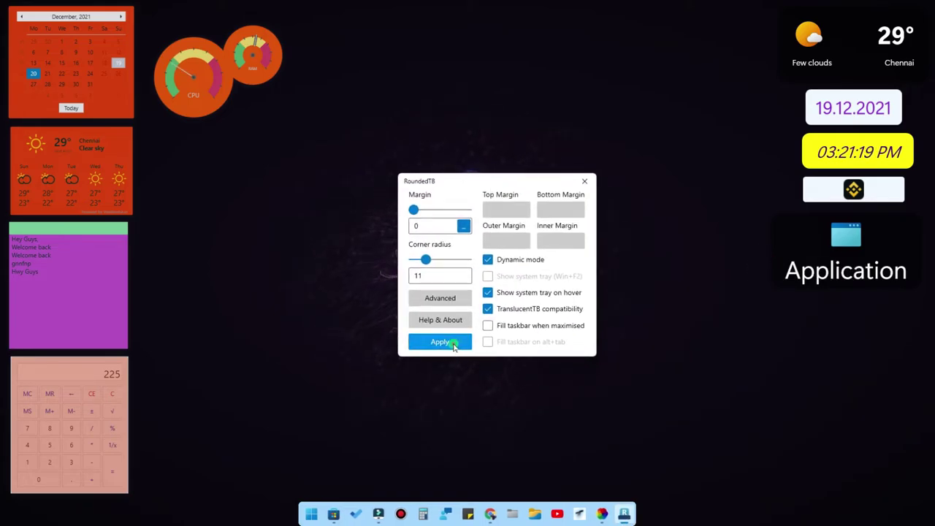
{"action": "left_click", "coordinate": [447, 298]}
{"action": "left_click_drag", "start_coordinate": [438, 187], "coordinate": [686, 223]}
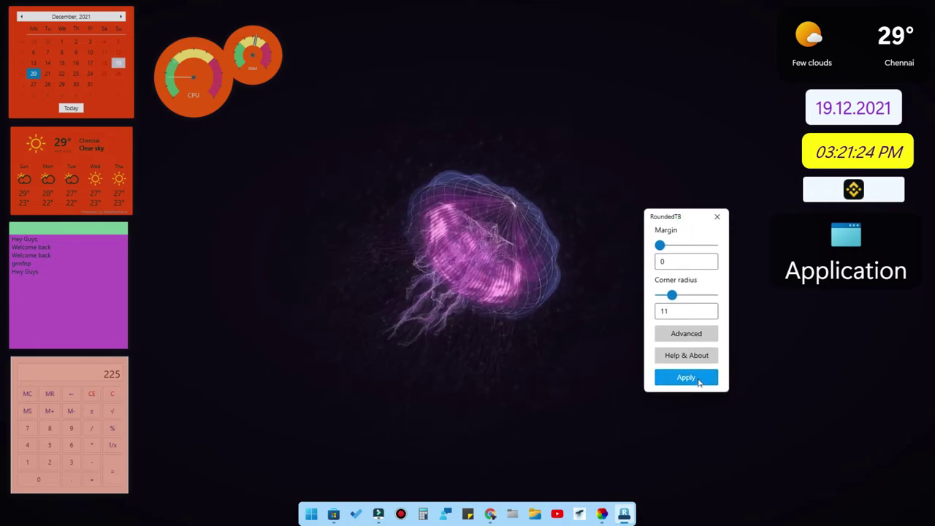
{"action": "left_click", "coordinate": [690, 335]}
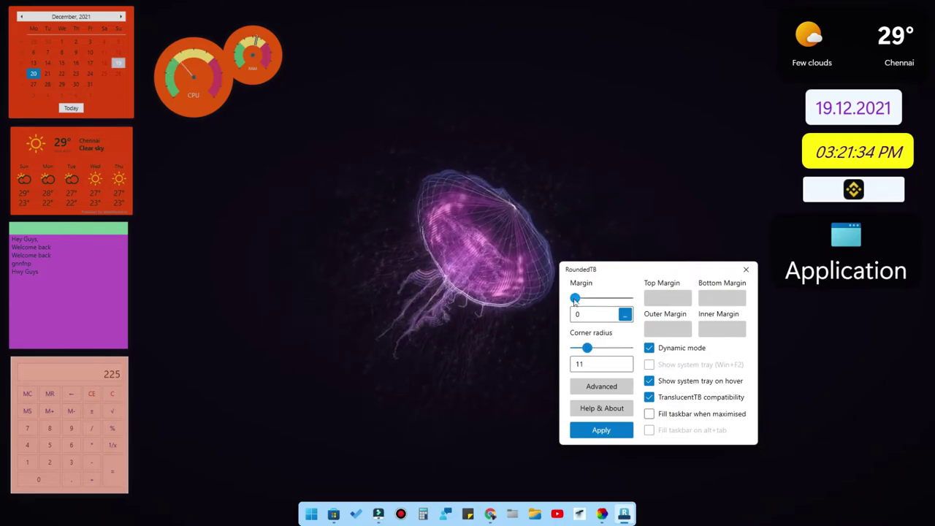
Step: Try out different taskbar corner radius and margin values in RoundedTB, ending with a corner radius of 16 and margin of 0
{"action": "left_click_drag", "start_coordinate": [586, 349], "coordinate": [575, 349]}
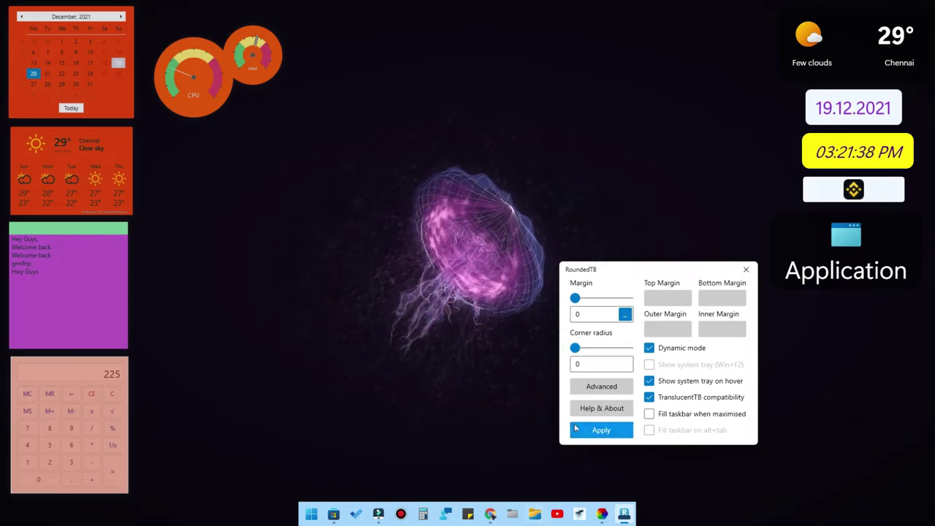
{"action": "left_click_drag", "start_coordinate": [576, 350], "coordinate": [583, 352]}
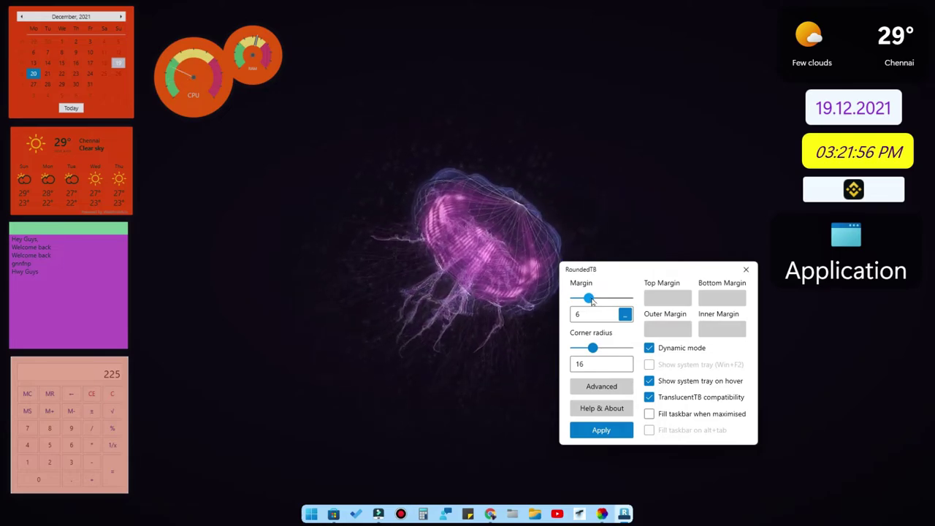
{"action": "left_click_drag", "start_coordinate": [592, 301], "coordinate": [590, 300]}
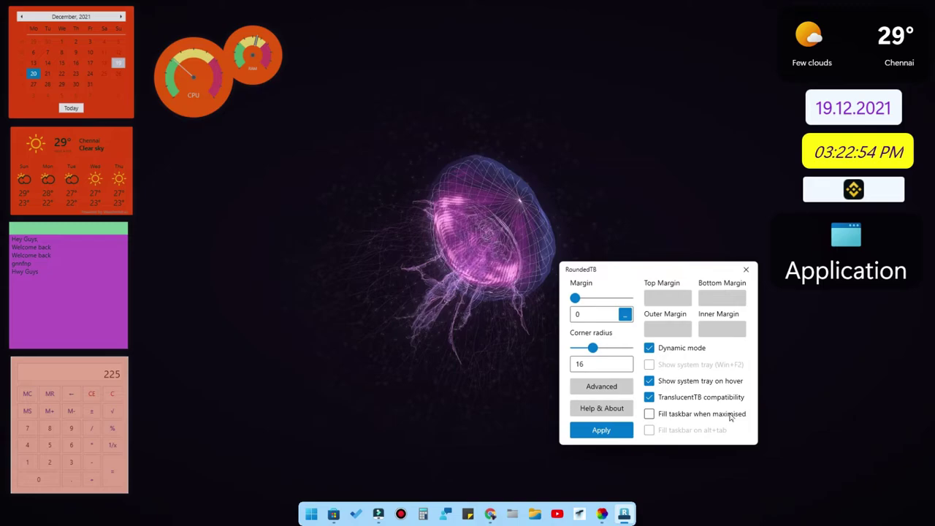
Step: Try RoundedTB's Fill taskbar when maximised option with a maximized Chrome window, and apply the settings with the option turned off again
{"action": "left_click", "coordinate": [649, 414]}
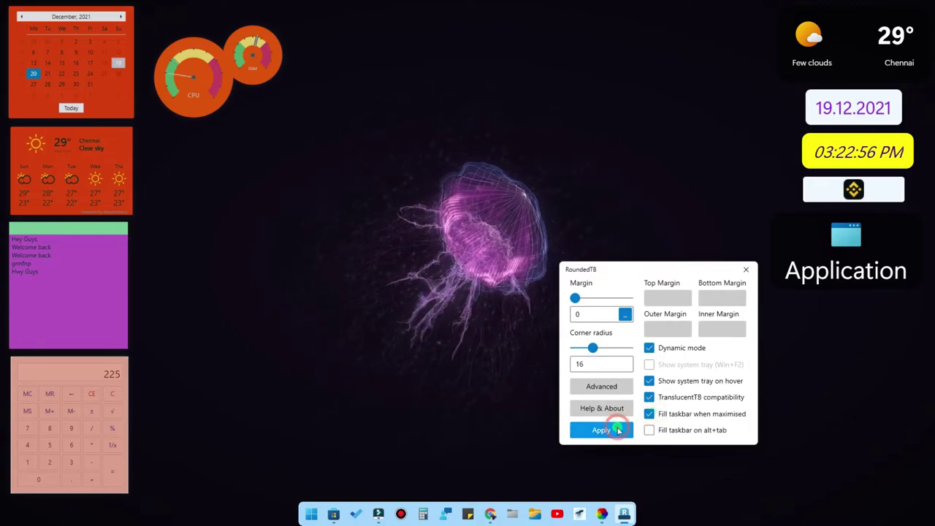
{"action": "left_click", "coordinate": [618, 431]}
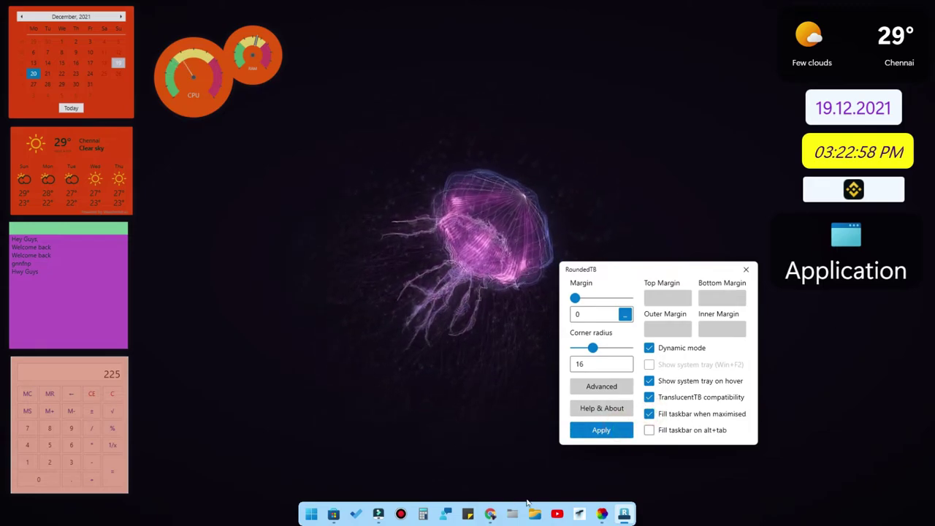
{"action": "left_click", "coordinate": [492, 515]}
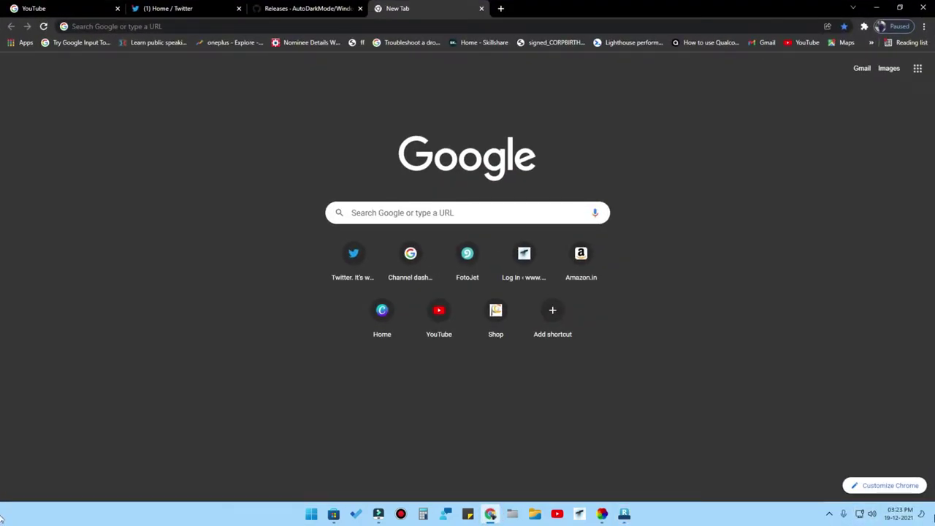
{"action": "left_click", "coordinate": [489, 515]}
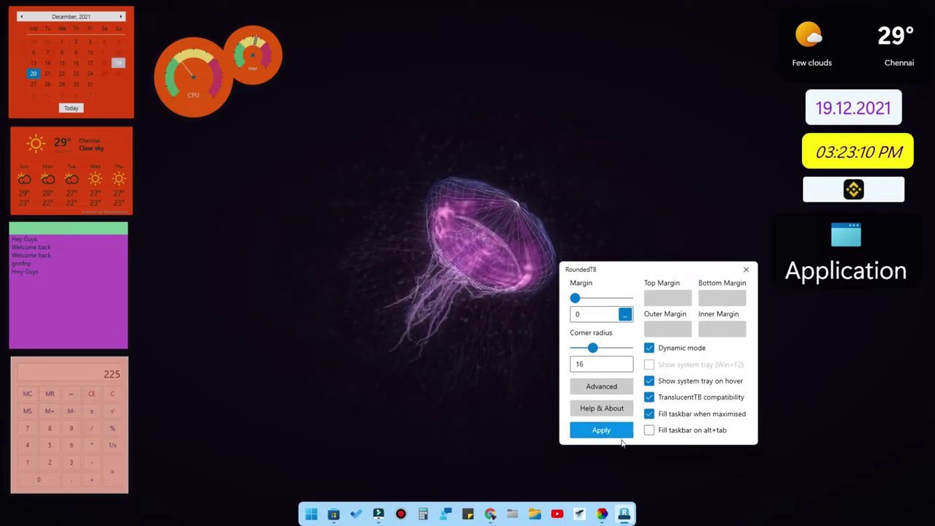
{"action": "left_click", "coordinate": [648, 414]}
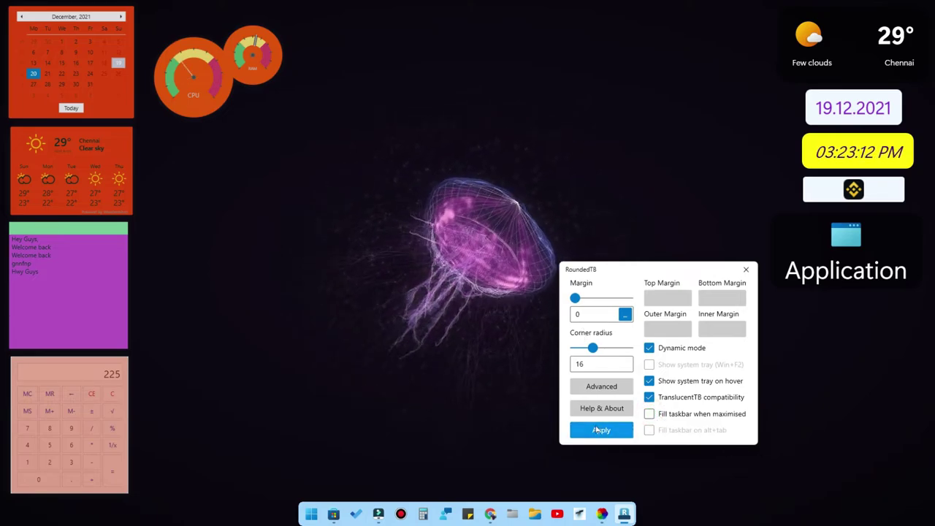
{"action": "left_click", "coordinate": [592, 429]}
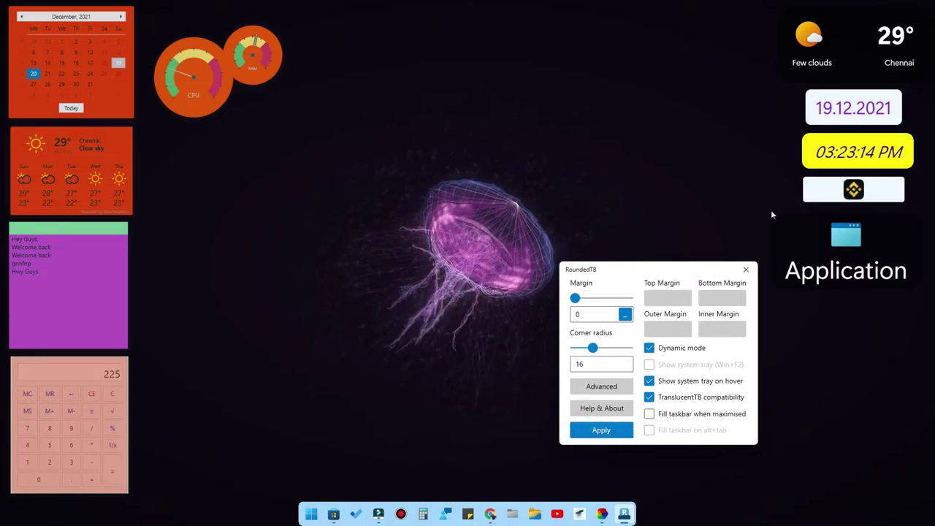
Step: View the Start menu and the hidden system tray icons with the rounded taskbar
{"action": "left_click", "coordinate": [310, 514]}
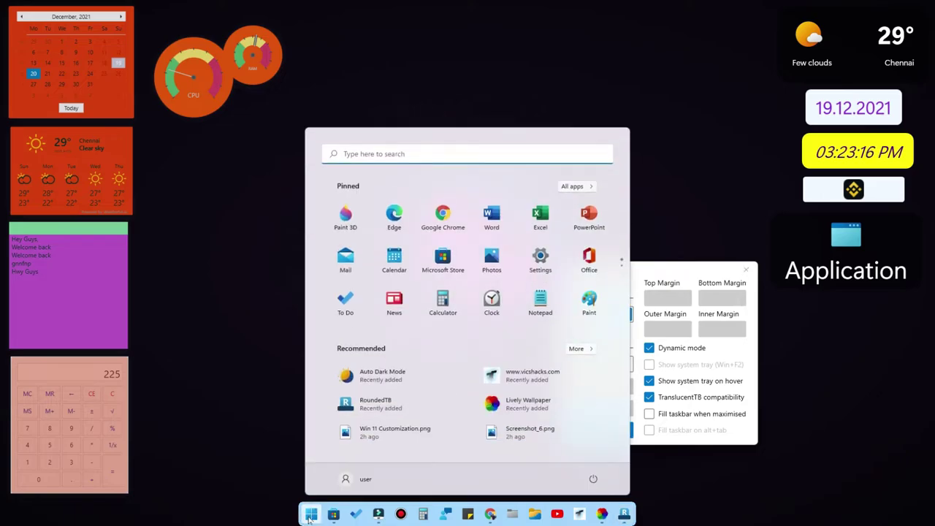
{"action": "left_click", "coordinate": [310, 514]}
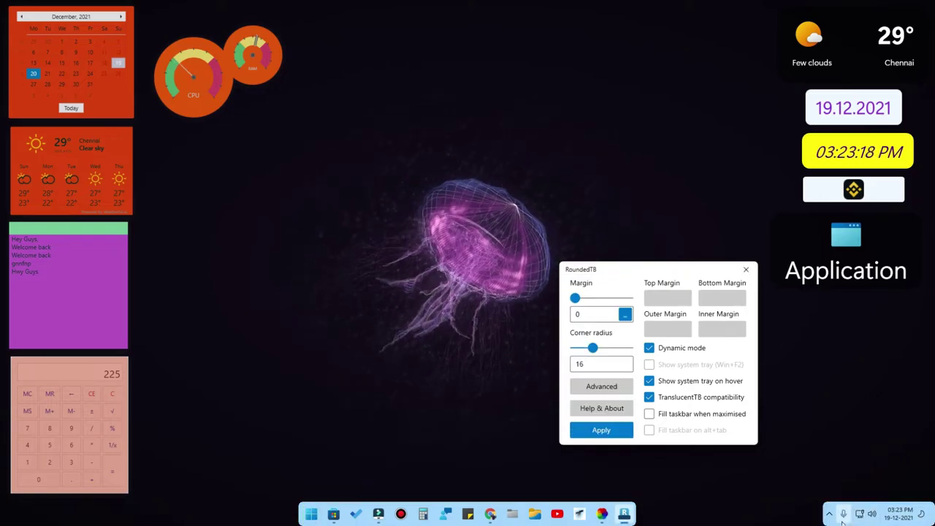
{"action": "left_click", "coordinate": [829, 516]}
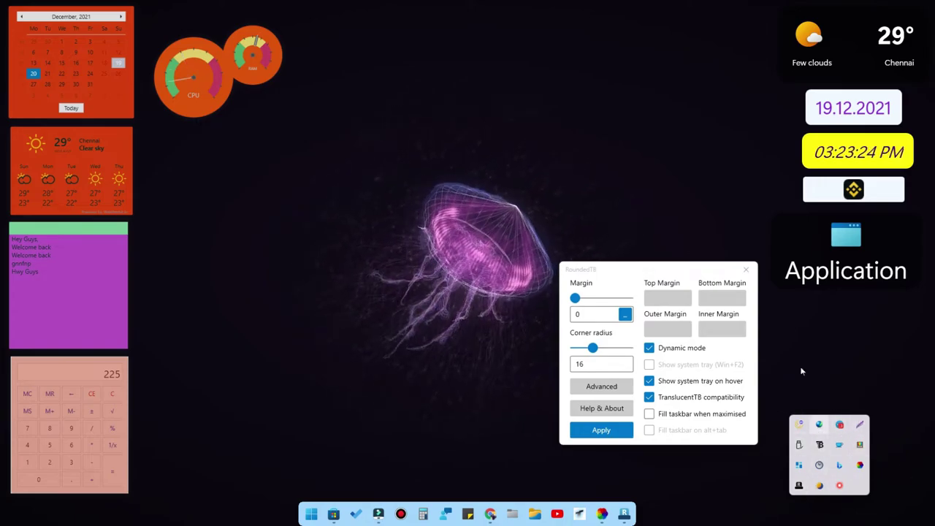
{"action": "left_click", "coordinate": [699, 267]}
Step: Move the RoundedTB window aside and set TranslucentTB's Desktop accent color to purple
{"action": "left_click_drag", "start_coordinate": [599, 261], "coordinate": [230, 281]}
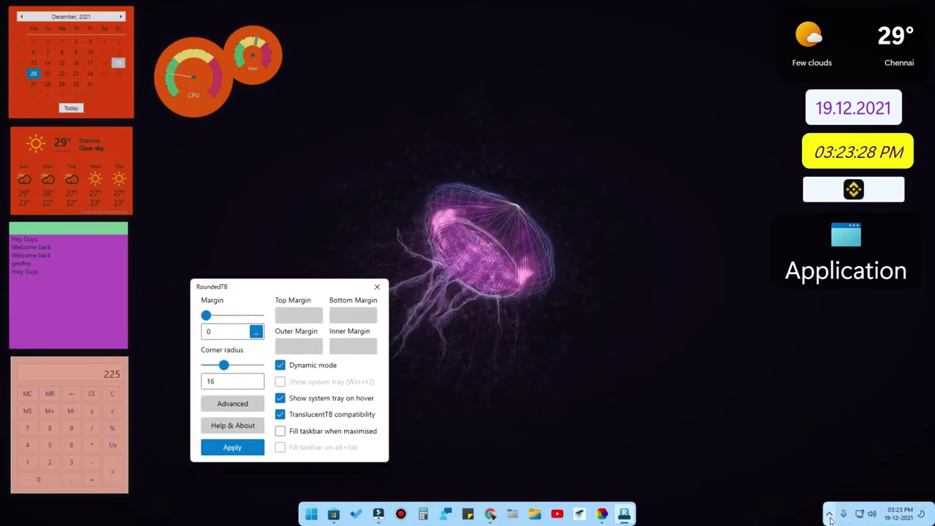
{"action": "left_click", "coordinate": [829, 513]}
{"action": "right_click", "coordinate": [818, 444]}
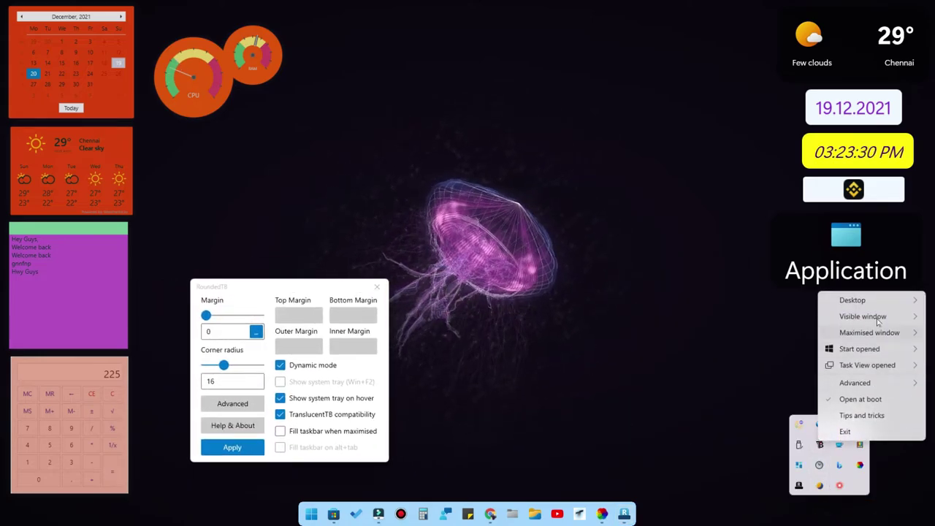
{"action": "mouse_move", "coordinate": [877, 307]}
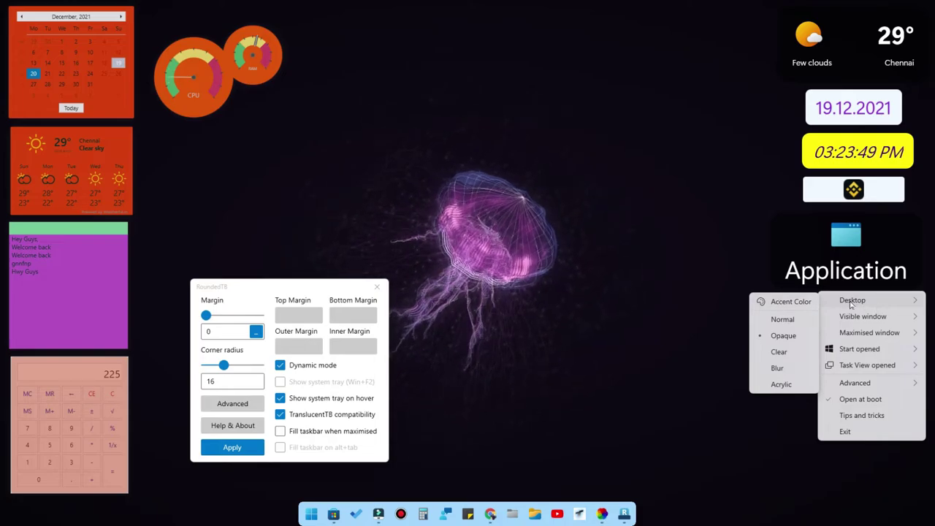
{"action": "left_click", "coordinate": [785, 302]}
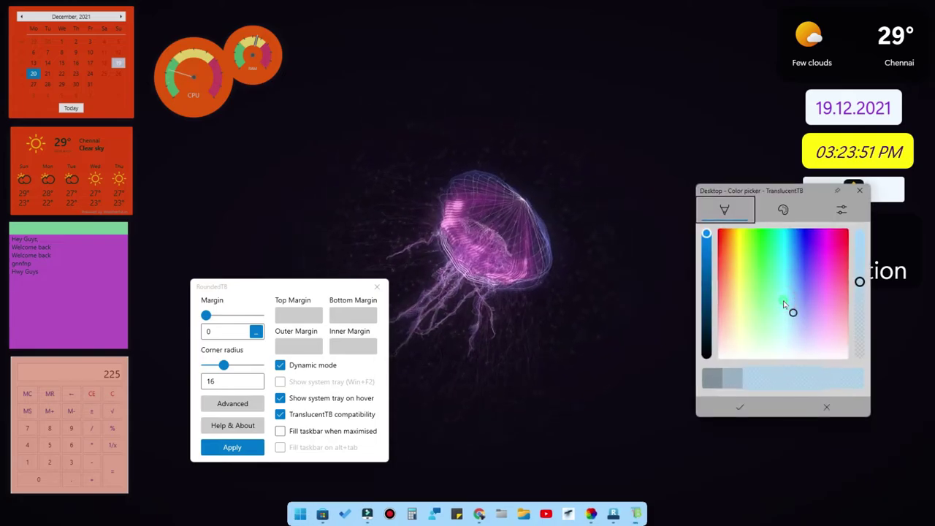
{"action": "left_click", "coordinate": [837, 255]}
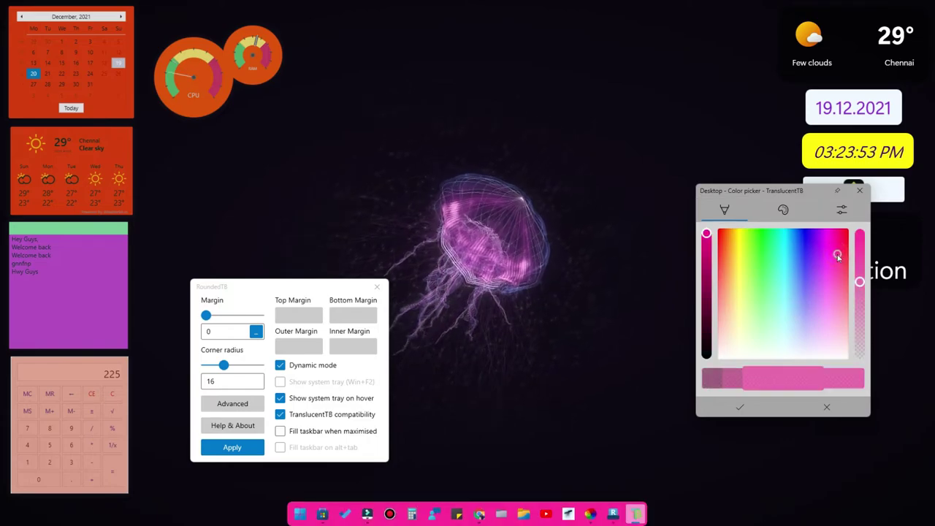
{"action": "left_click_drag", "start_coordinate": [817, 236], "coordinate": [816, 277]}
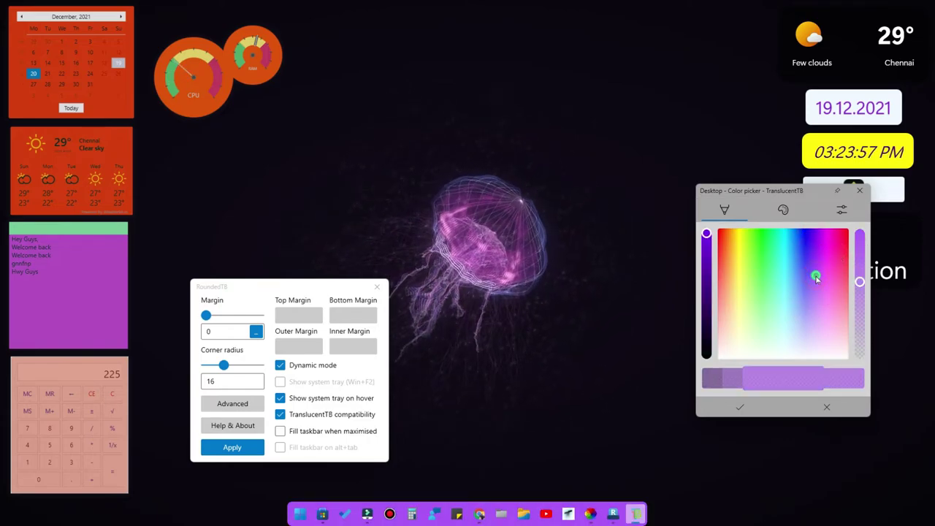
{"action": "left_click", "coordinate": [754, 406]}
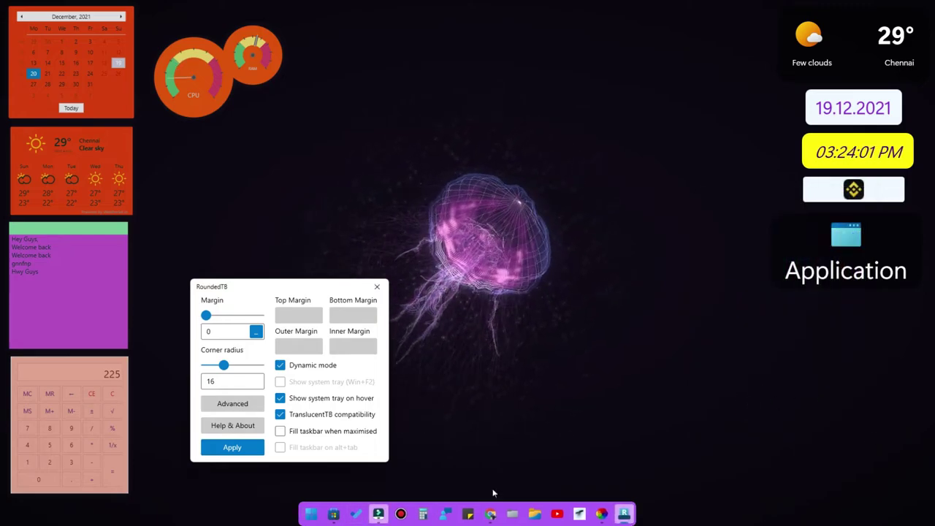
Step: View TranslucentTB among the hidden tray icons and close the RoundedTB window
{"action": "left_click", "coordinate": [826, 513]}
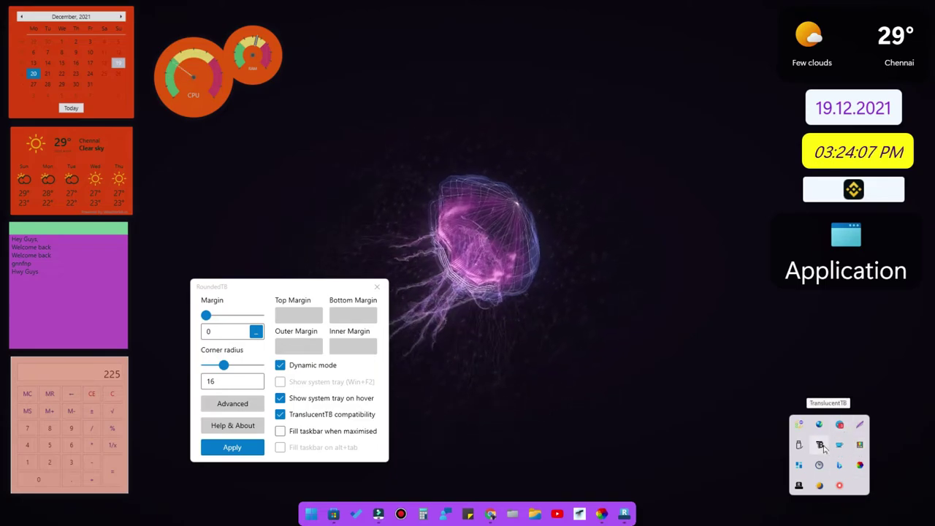
{"action": "left_click", "coordinate": [717, 390]}
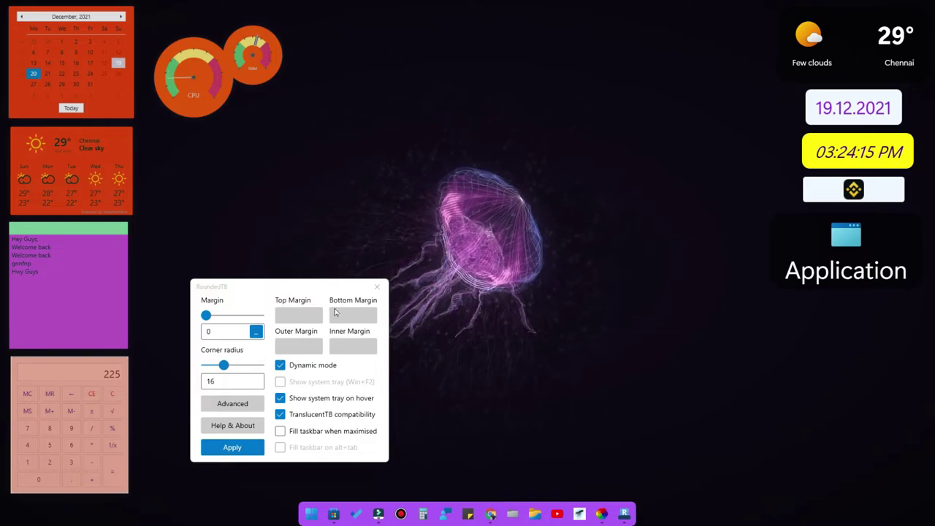
{"action": "left_click", "coordinate": [384, 293]}
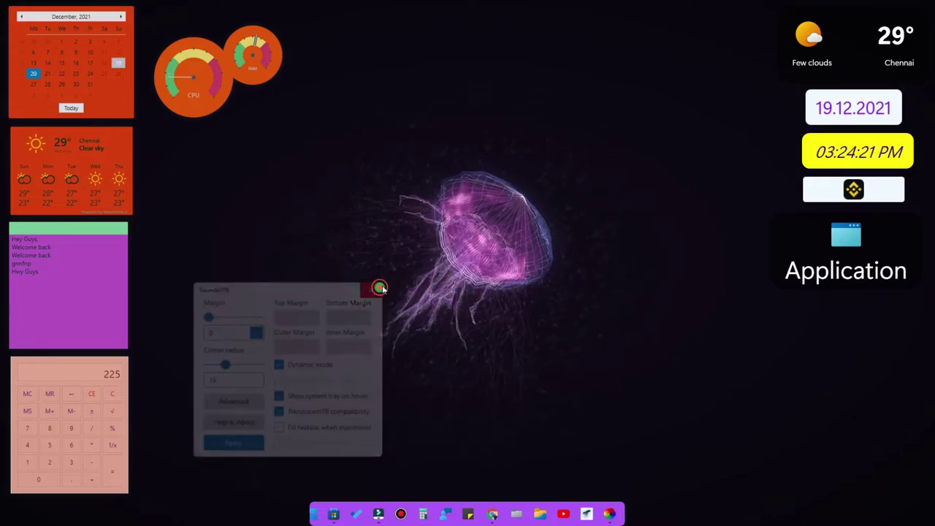
Step: Refresh the desktop and view the live wallpaper together with the purple taskbar
{"action": "right_click", "coordinate": [626, 223]}
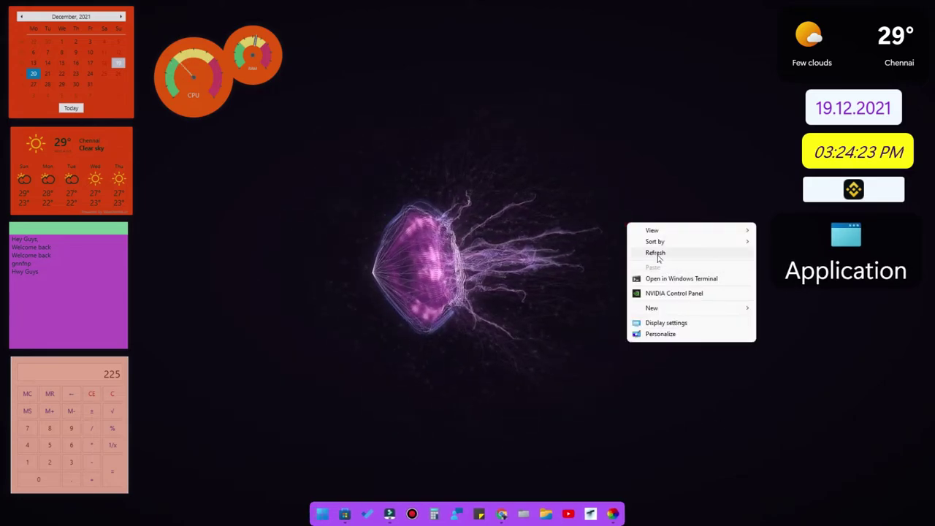
{"action": "left_click", "coordinate": [657, 254]}
{"action": "left_click", "coordinate": [531, 274]}
{"action": "left_click", "coordinate": [399, 194]}
{"action": "left_click", "coordinate": [524, 59]}
{"action": "left_click", "coordinate": [551, 138]}
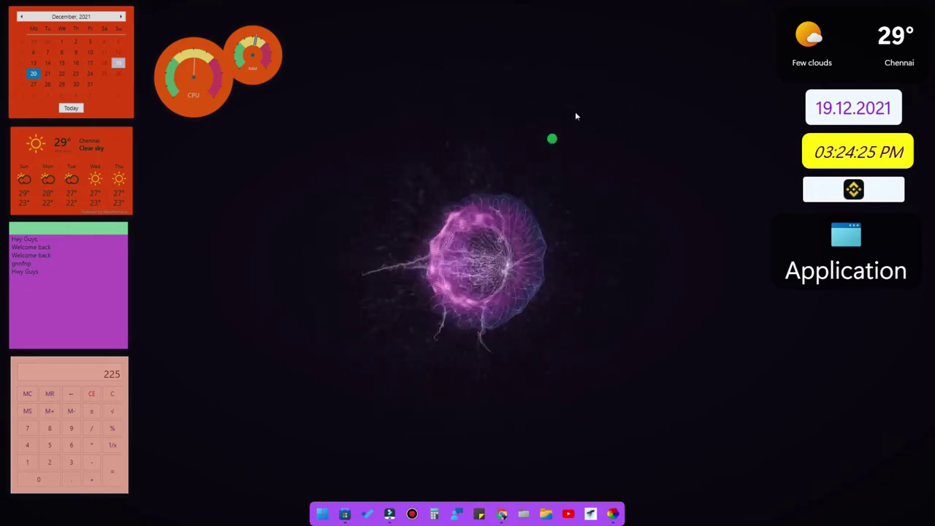
Step: Apply the Ribbon live wallpaper in Lively Wallpaper, minimize its window and refresh the desktop
{"action": "left_click", "coordinate": [633, 102]}
{"action": "left_click", "coordinate": [612, 513]}
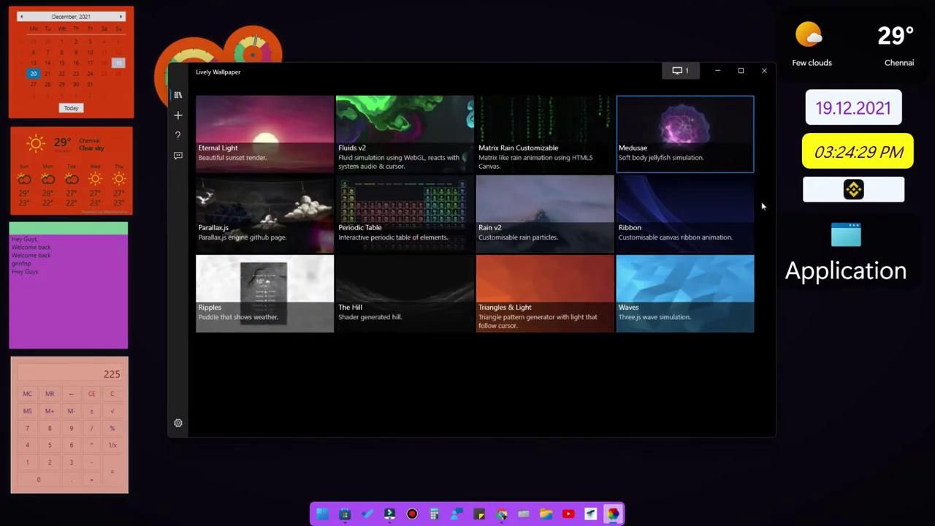
{"action": "left_click", "coordinate": [723, 203]}
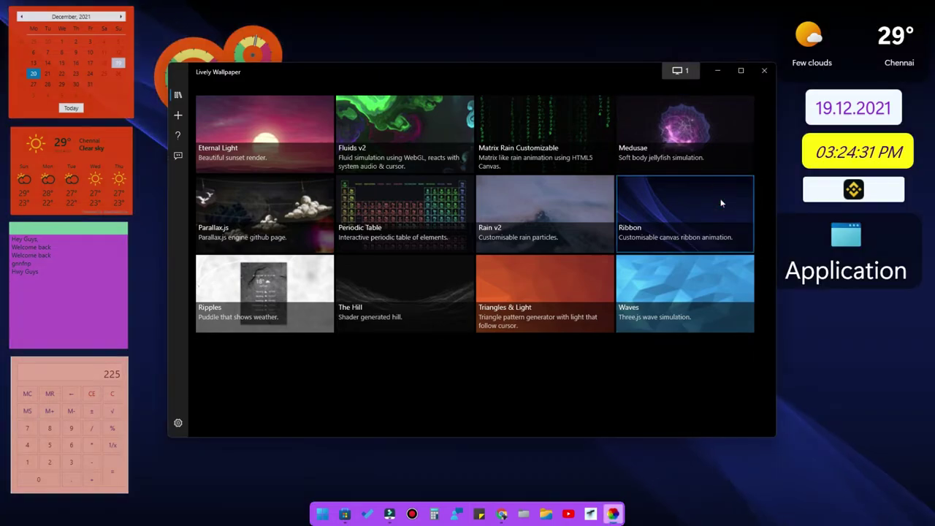
{"action": "left_click", "coordinate": [713, 71]}
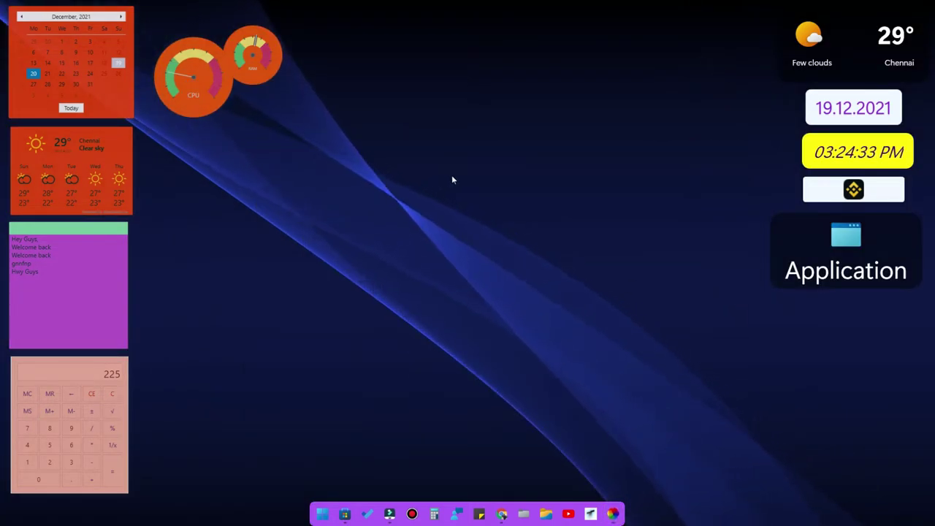
{"action": "right_click", "coordinate": [476, 154]}
{"action": "left_click", "coordinate": [518, 180]}
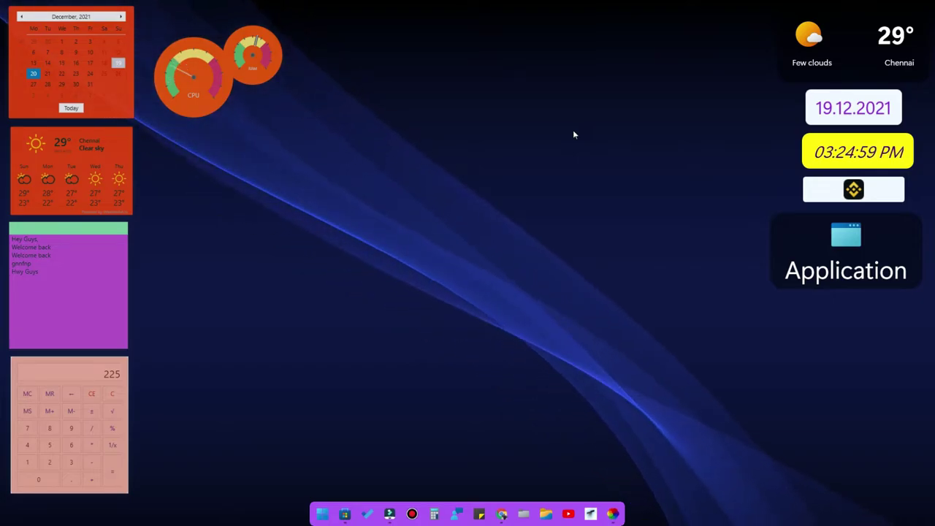
Step: Switch to the Files app and add three more Home tabs
{"action": "left_click", "coordinate": [549, 515]}
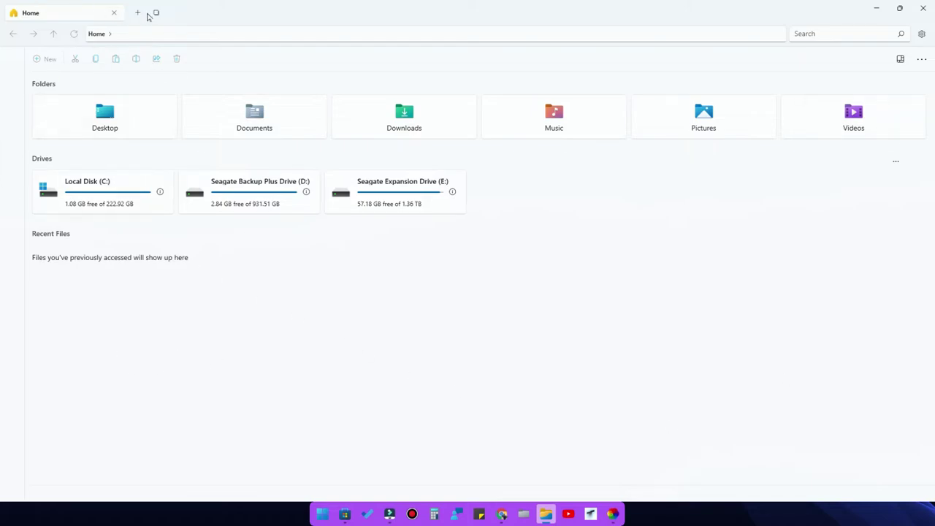
{"action": "left_click", "coordinate": [136, 13]}
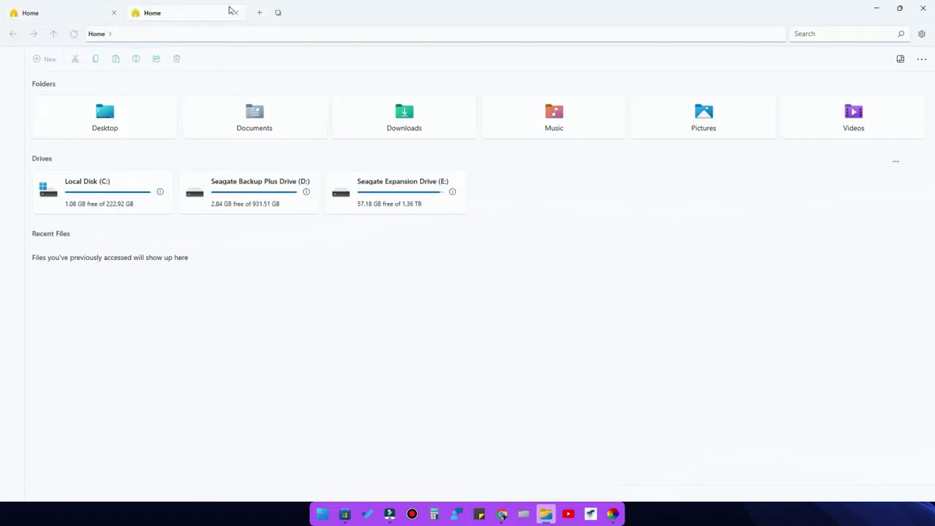
{"action": "left_click", "coordinate": [263, 13]}
{"action": "left_click", "coordinate": [381, 12]}
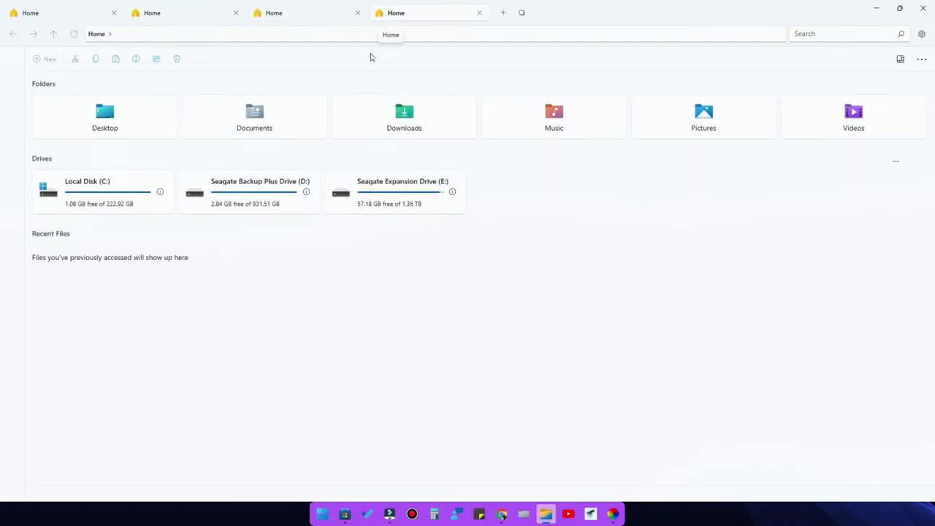
Step: Split the current Home tab into two panes and adjust the divider so both are about equally wide
{"action": "left_click", "coordinate": [922, 59]}
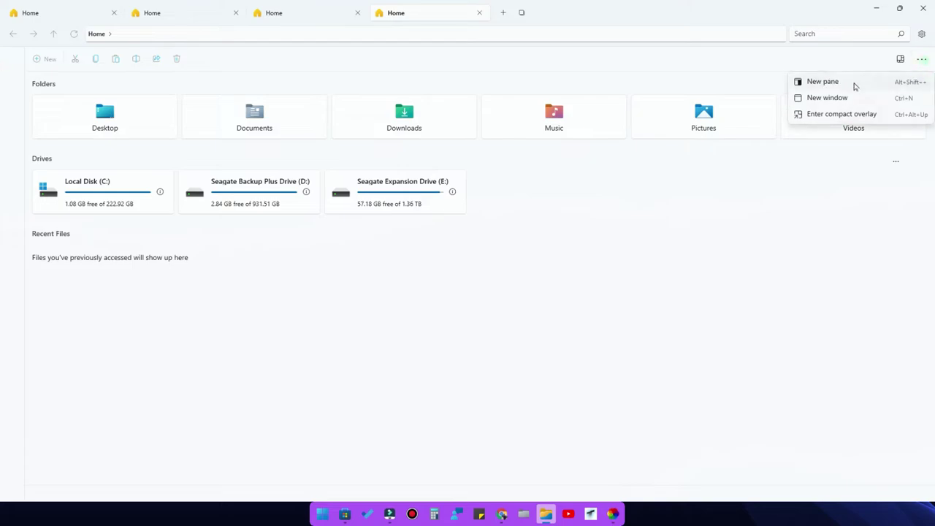
{"action": "left_click", "coordinate": [845, 83]}
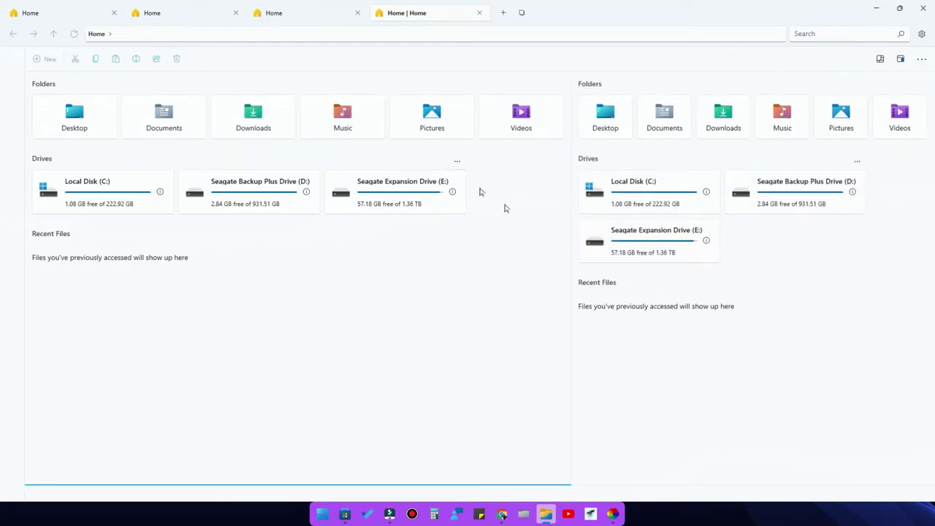
{"action": "left_click_drag", "start_coordinate": [570, 247], "coordinate": [434, 257]}
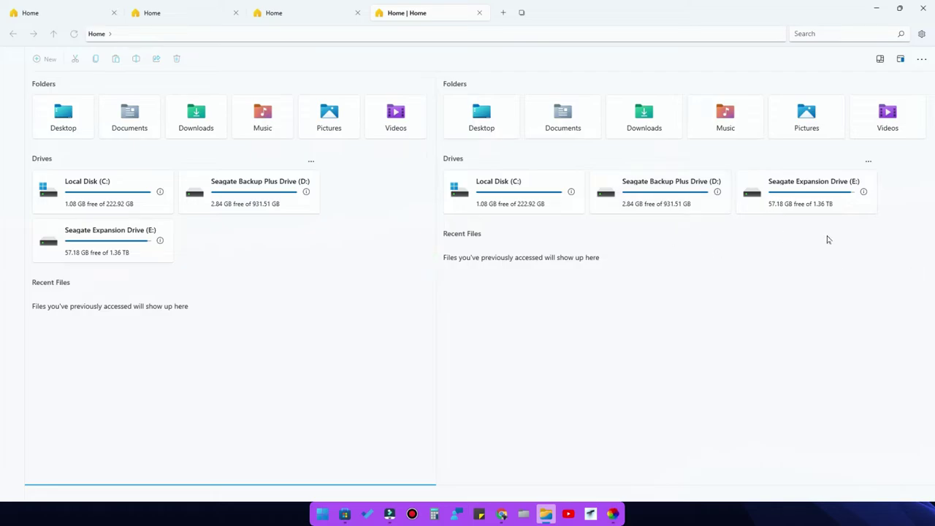
Step: Show Seagate Backup Plus Drive (D:) in the first pane and the end of Seagate Expansion Drive (E:)'s file list in the second
{"action": "left_click", "coordinate": [243, 194]}
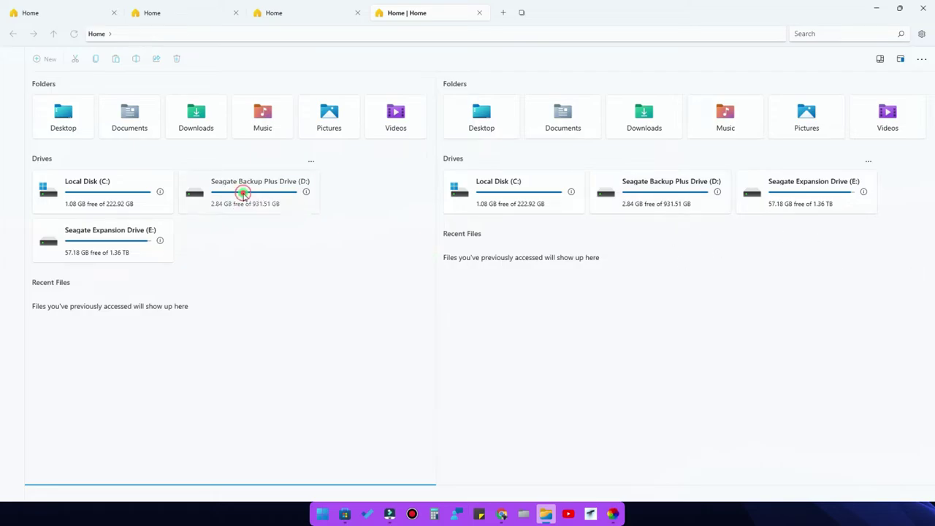
{"action": "left_click", "coordinate": [847, 193]}
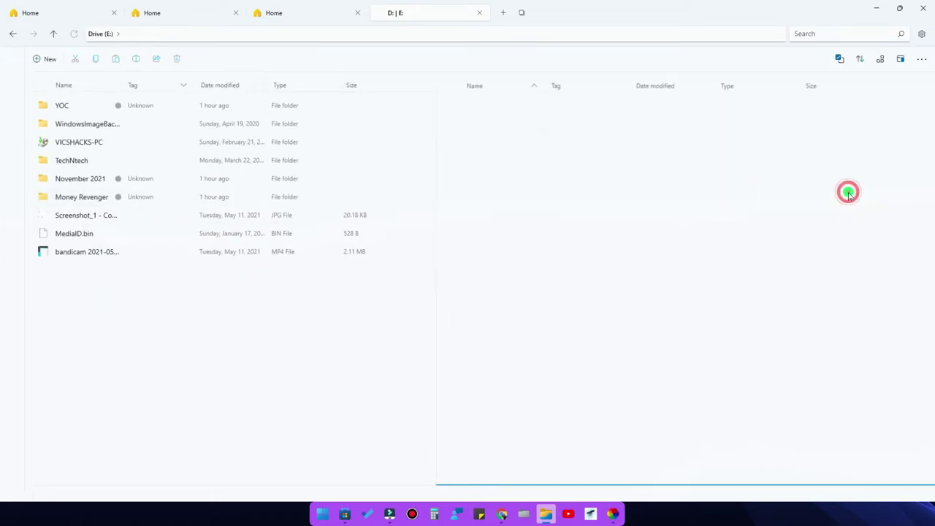
{"action": "scroll", "coordinate": [620, 416], "scroll_direction": "down", "scroll_amount": 10}
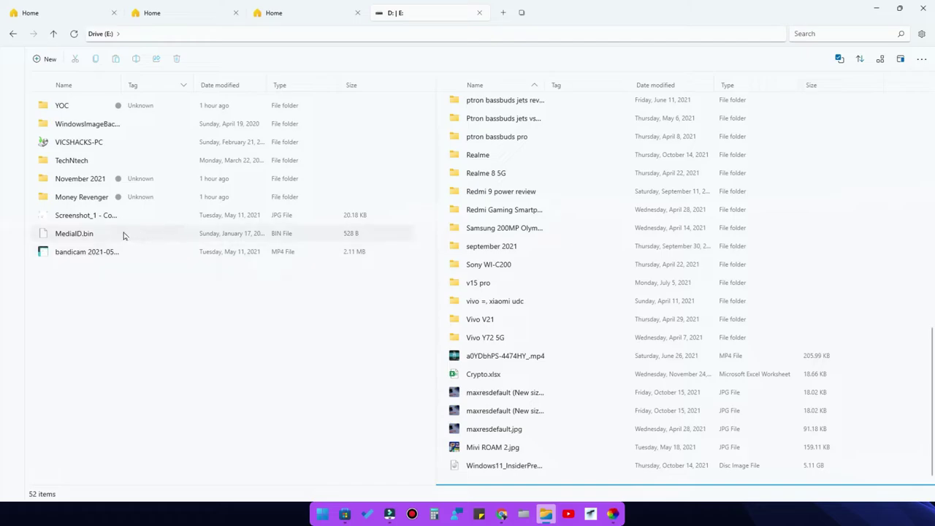
Step: Copy Screenshot_1 - Copy.jpg from D: into the Sony WI-C200 folder on E:, and a0YDbhPS-4474HY_.mp4 from E: to D:
{"action": "left_click_drag", "start_coordinate": [120, 219], "coordinate": [821, 268]}
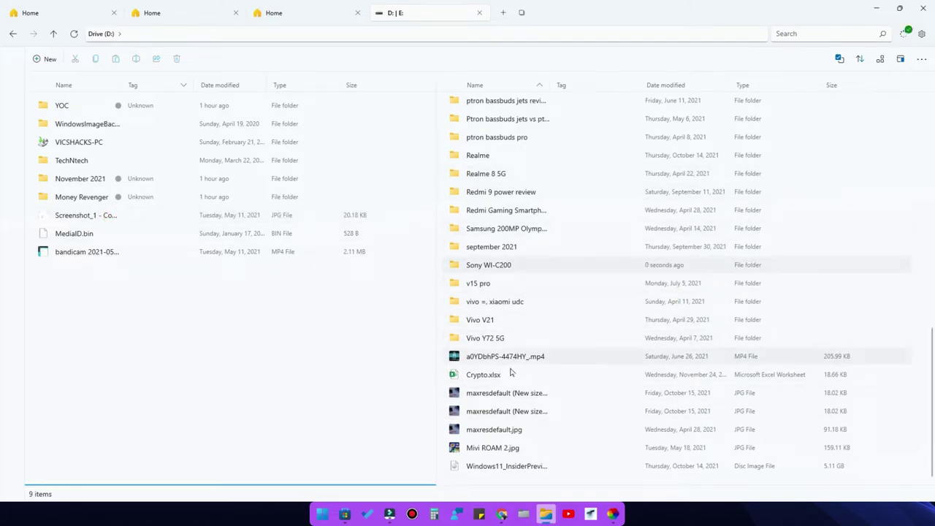
{"action": "left_click_drag", "start_coordinate": [522, 358], "coordinate": [99, 283]}
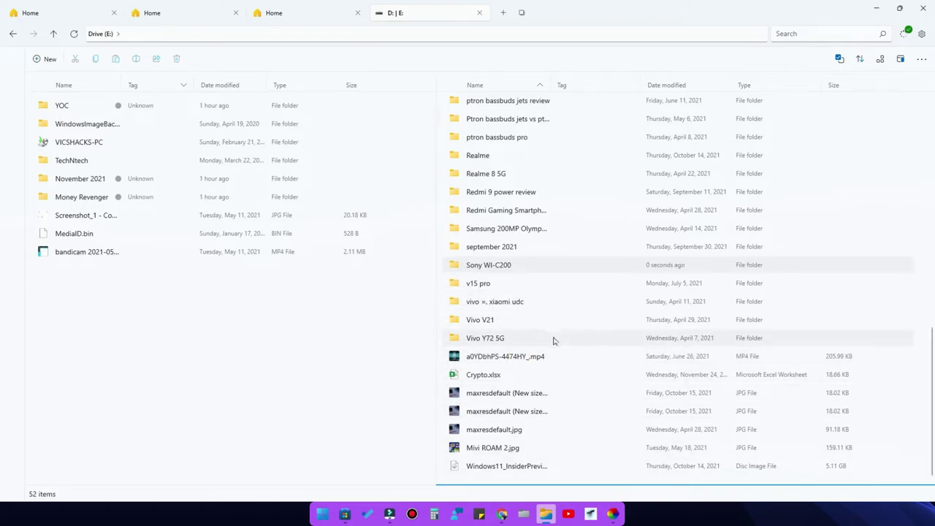
{"action": "left_click_drag", "start_coordinate": [511, 356], "coordinate": [141, 295]}
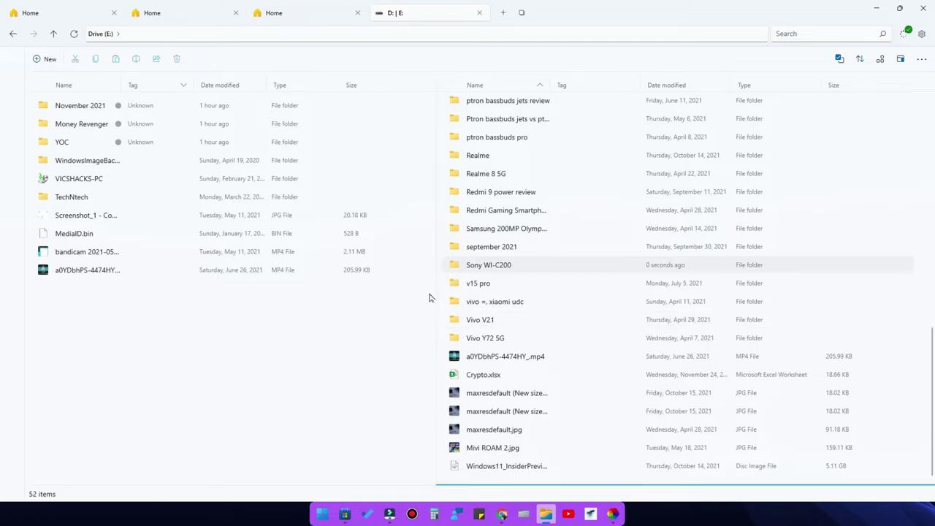
Step: Close the E: pane and add another Home tab beside the D: tab
{"action": "left_click", "coordinate": [922, 60]}
{"action": "left_click", "coordinate": [847, 78]}
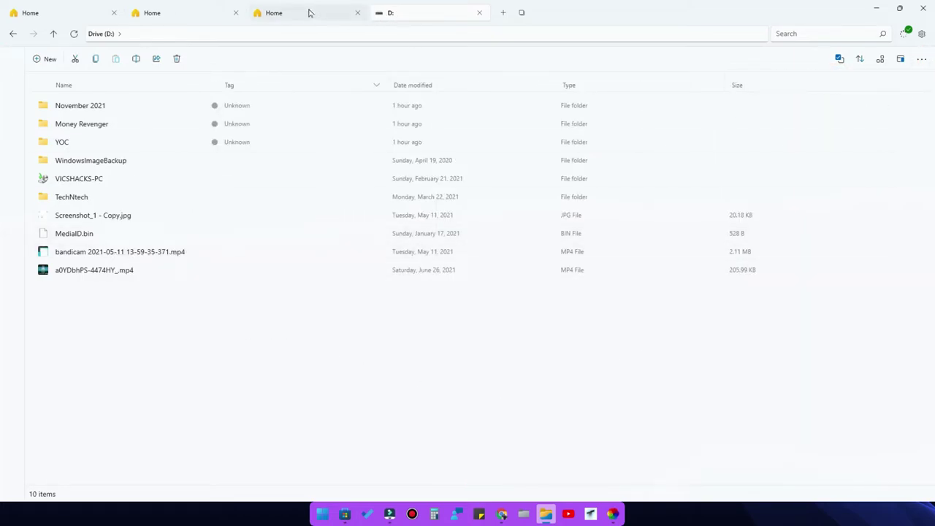
{"action": "left_click", "coordinate": [502, 14]}
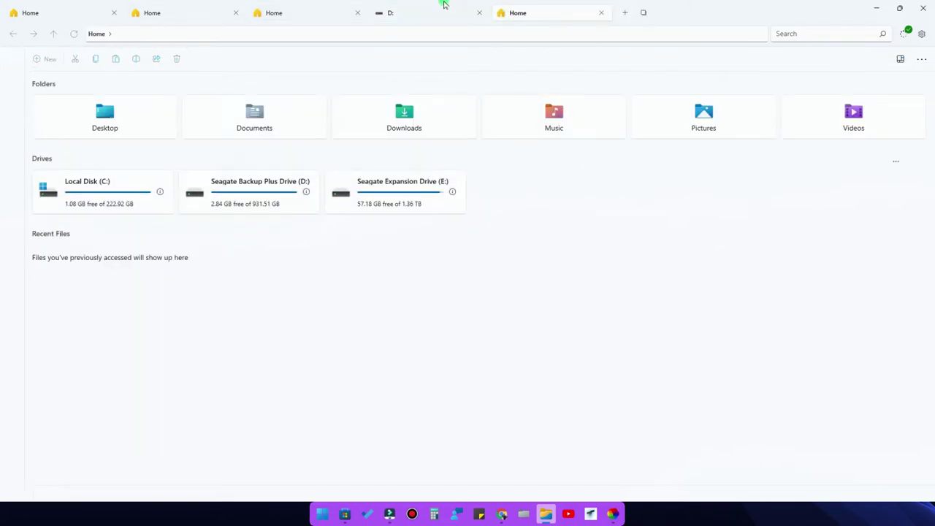
Step: Switch between the open Home tabs and check the ongoing tasks list for the file copies
{"action": "left_click", "coordinate": [287, 12]}
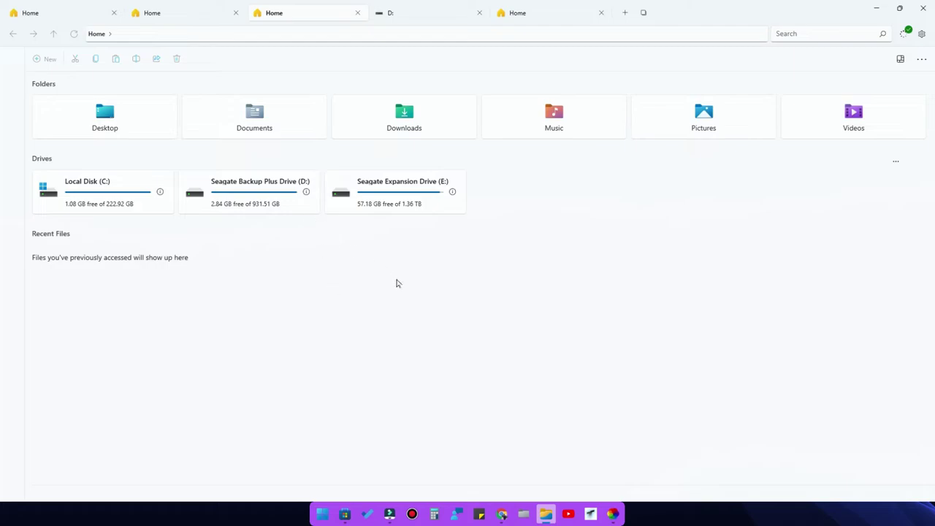
{"action": "left_click", "coordinate": [551, 14]}
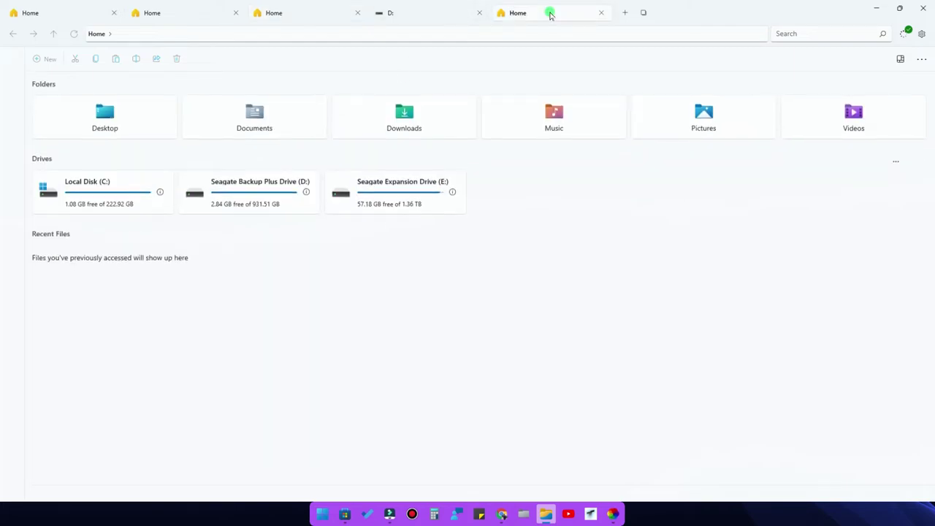
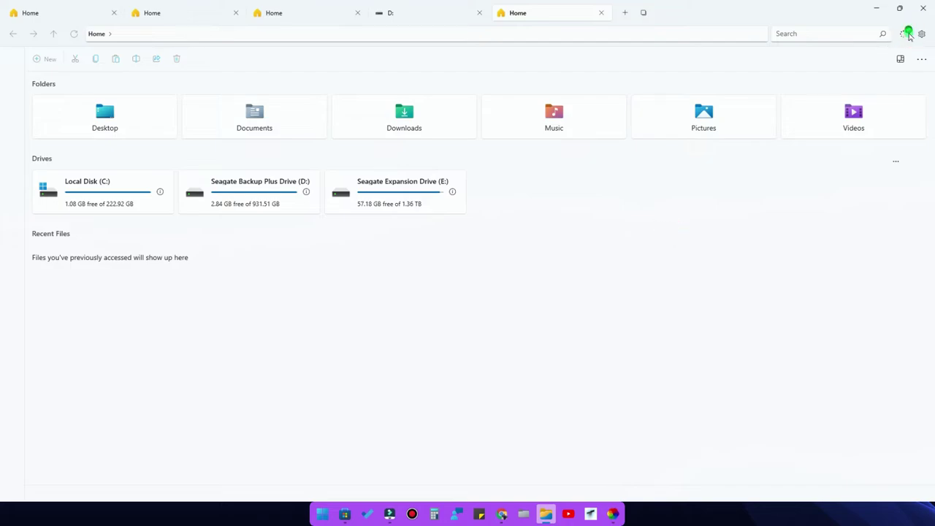
{"action": "left_click", "coordinate": [907, 34]}
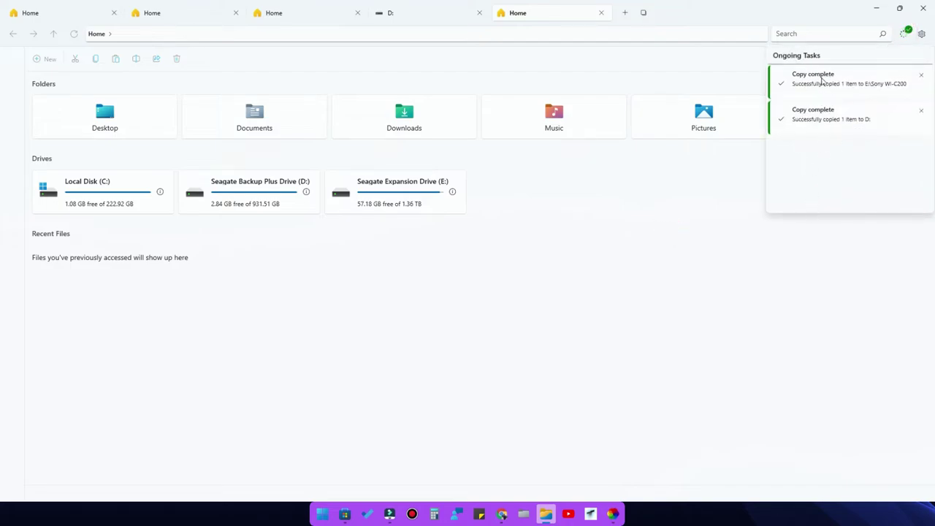
{"action": "left_click", "coordinate": [905, 33]}
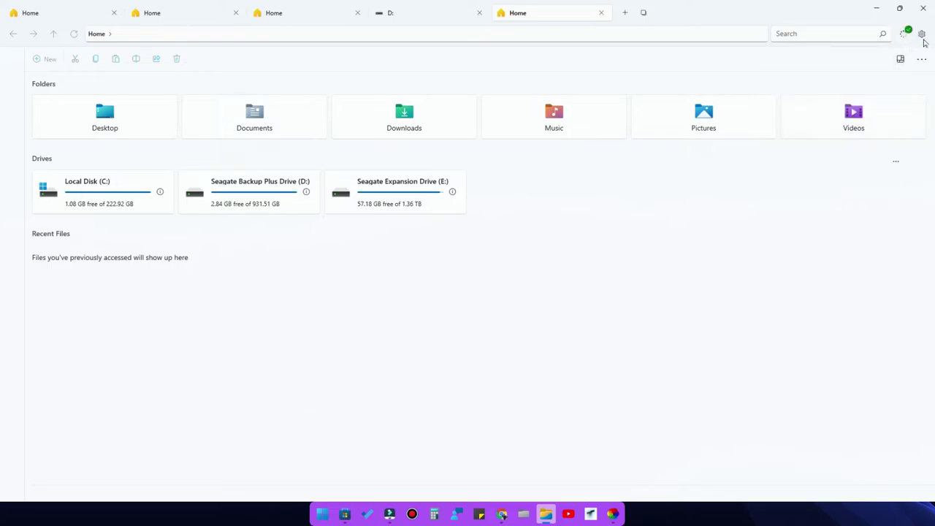
Step: Set the file manager's color theme to Dark and review its On Startup and Preferences settings
{"action": "left_click", "coordinate": [921, 34]}
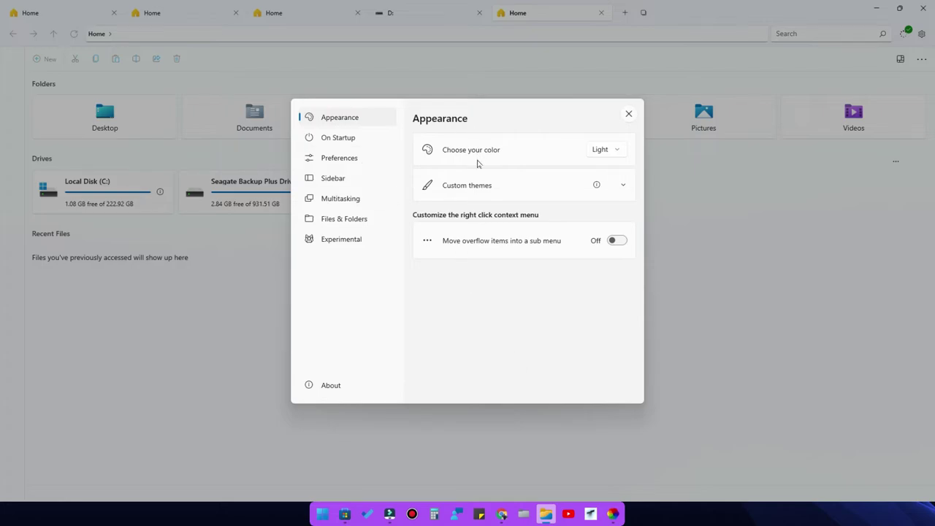
{"action": "left_click", "coordinate": [616, 151]}
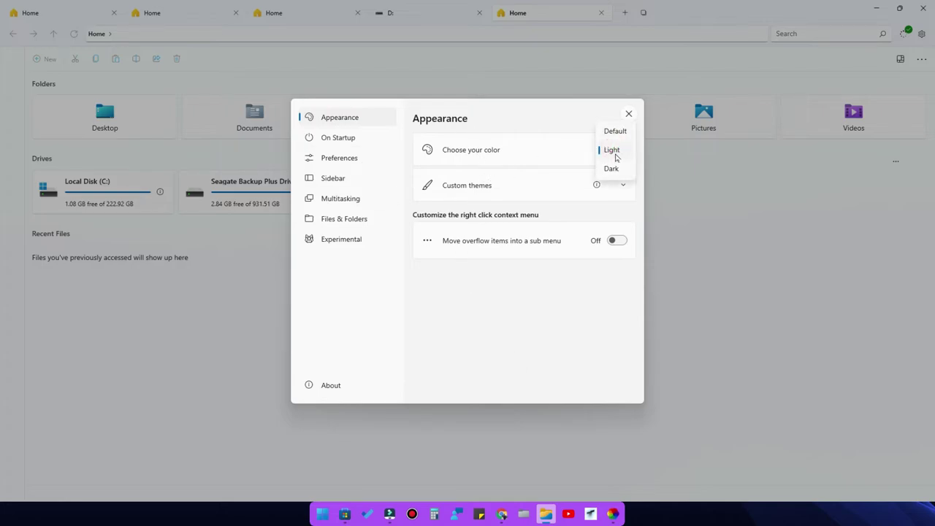
{"action": "left_click", "coordinate": [614, 170]}
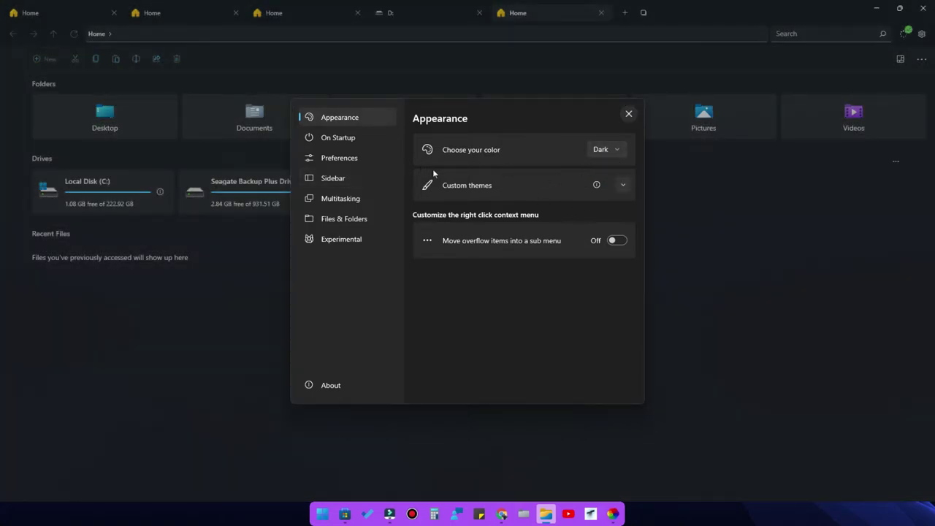
{"action": "left_click", "coordinate": [344, 139]}
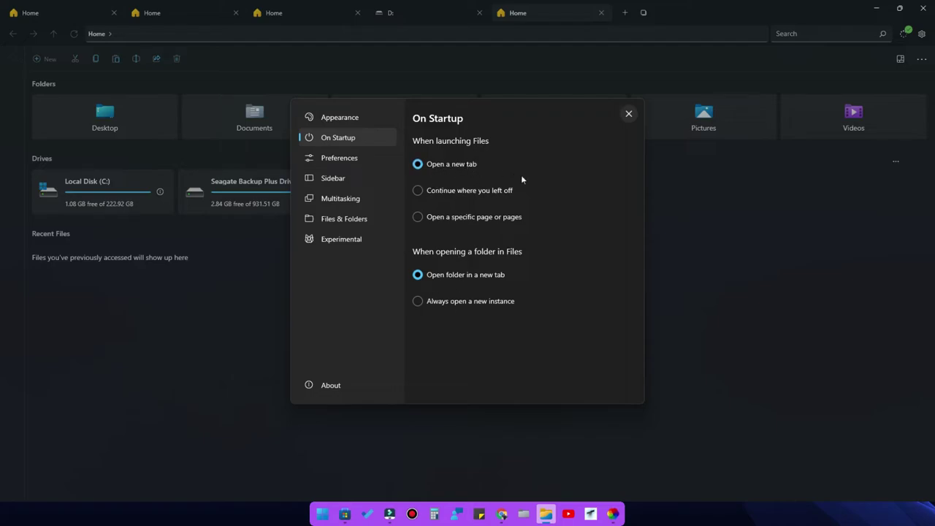
{"action": "left_click", "coordinate": [340, 157]}
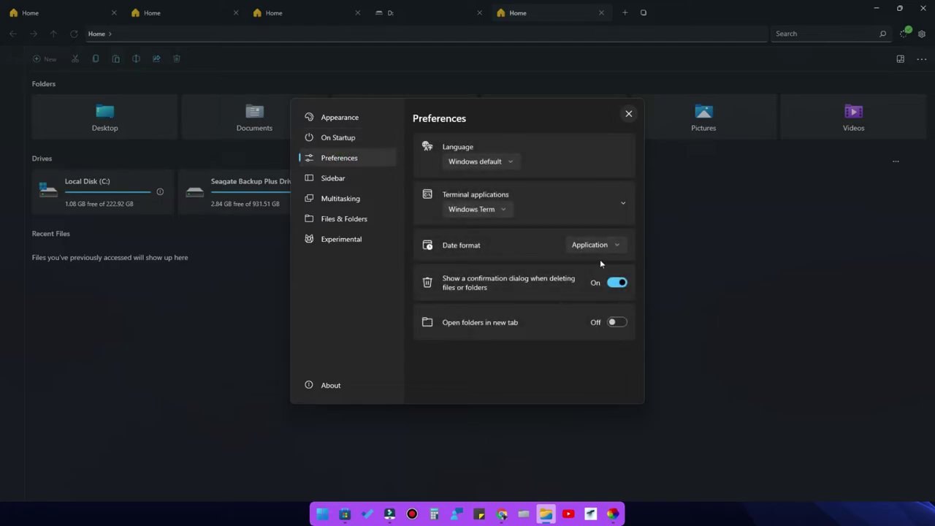
Step: Turn on the favorites section in the sidebar settings and widen the sidebar to show its labels
{"action": "left_click", "coordinate": [346, 179]}
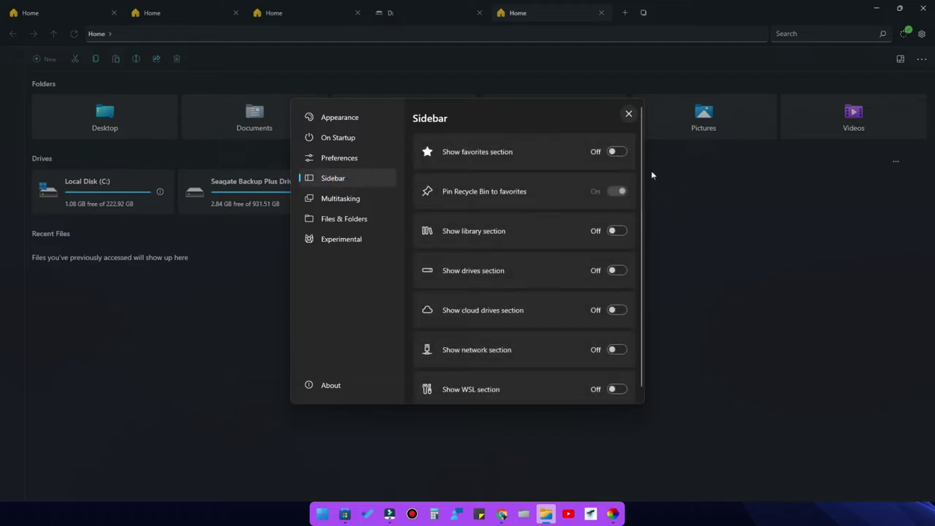
{"action": "left_click", "coordinate": [618, 151]}
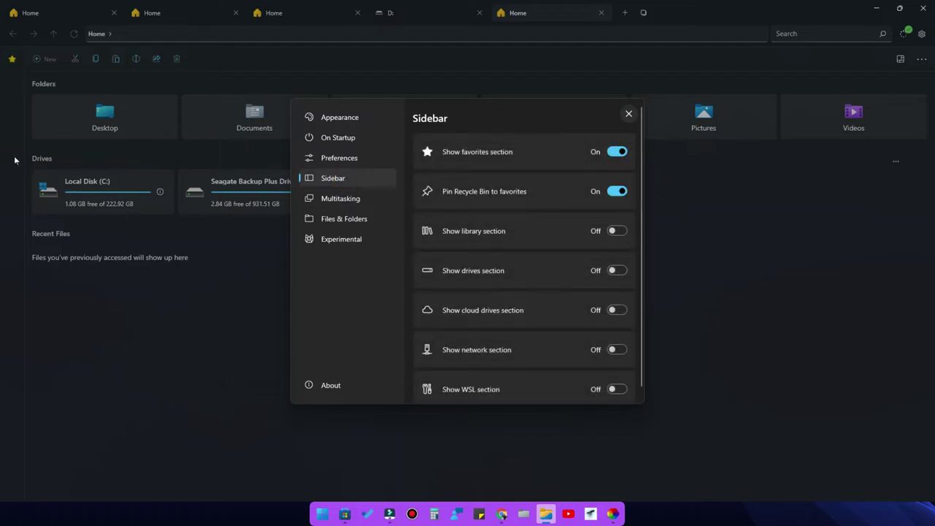
{"action": "left_click", "coordinate": [629, 115]}
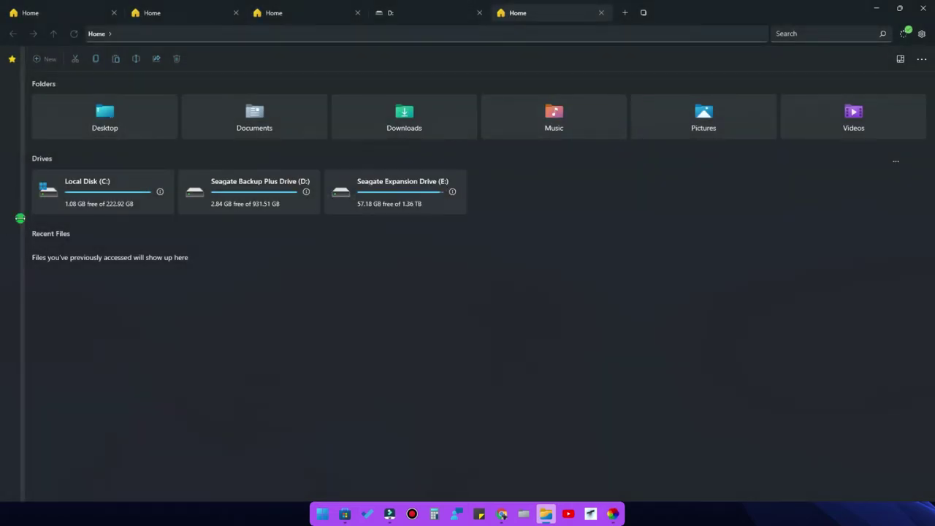
{"action": "left_click_drag", "start_coordinate": [20, 218], "coordinate": [170, 223]}
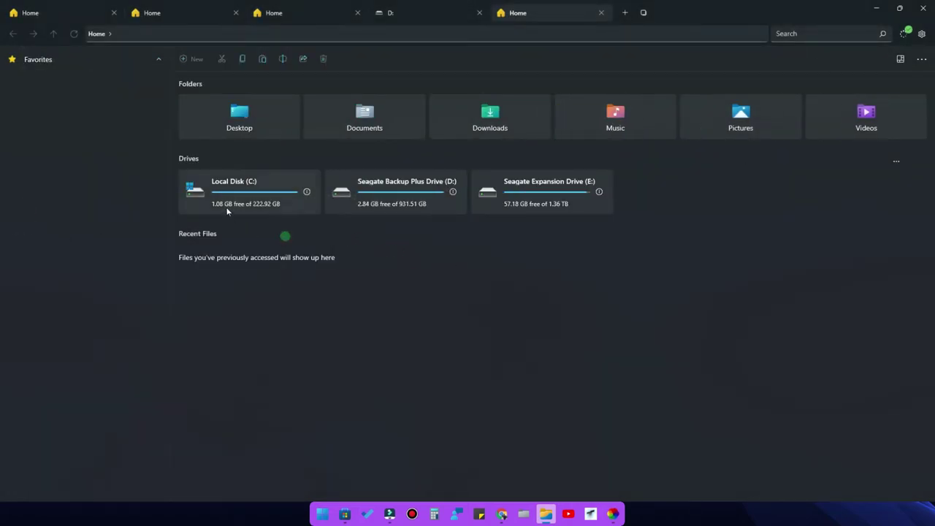
Step: Turn on the library and drives sections in the file manager's sidebar settings
{"action": "left_click", "coordinate": [924, 32]}
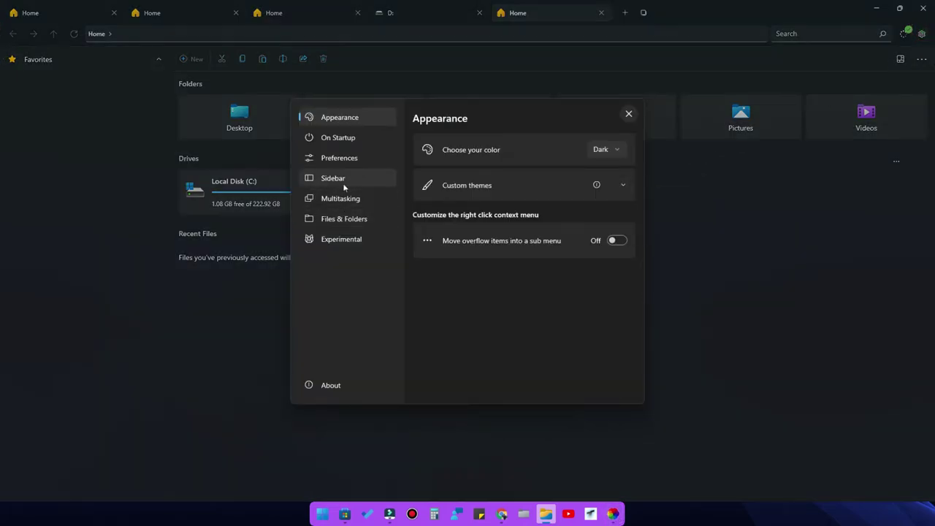
{"action": "left_click", "coordinate": [345, 183]}
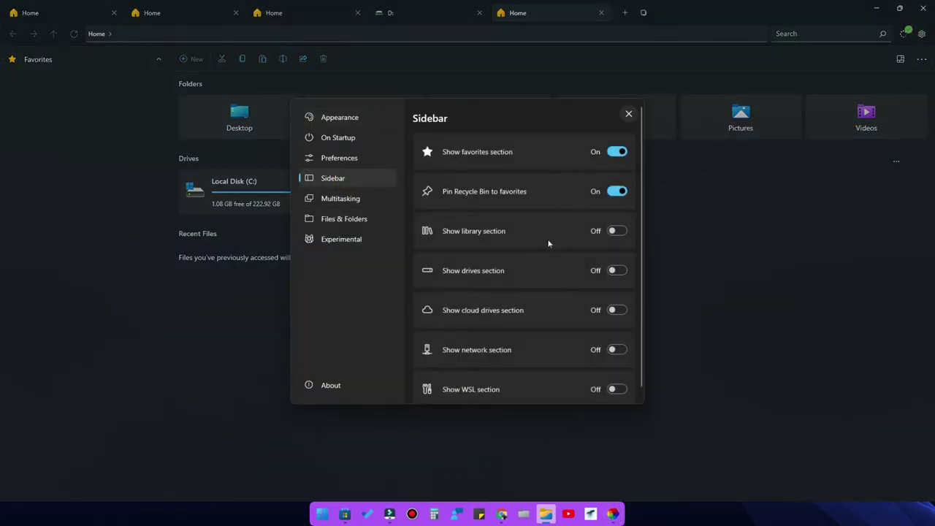
{"action": "left_click", "coordinate": [340, 178]}
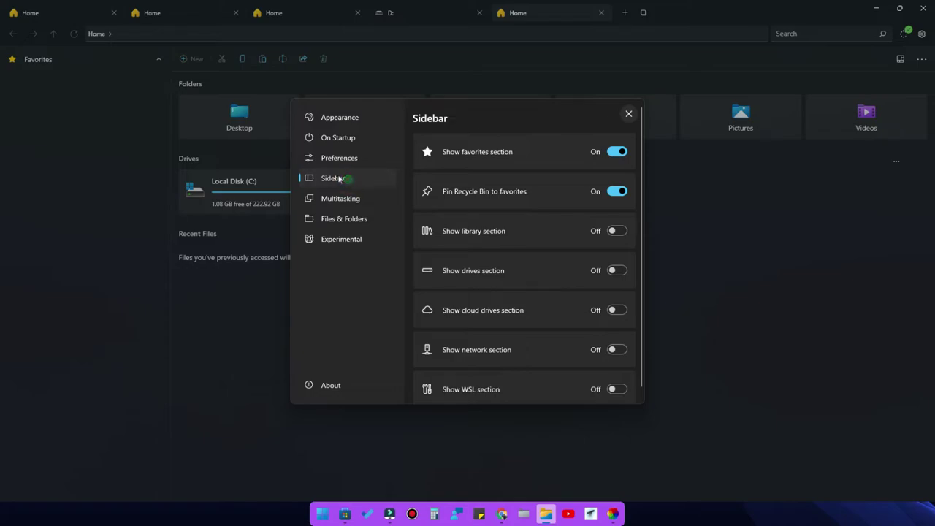
{"action": "left_click", "coordinate": [617, 231]}
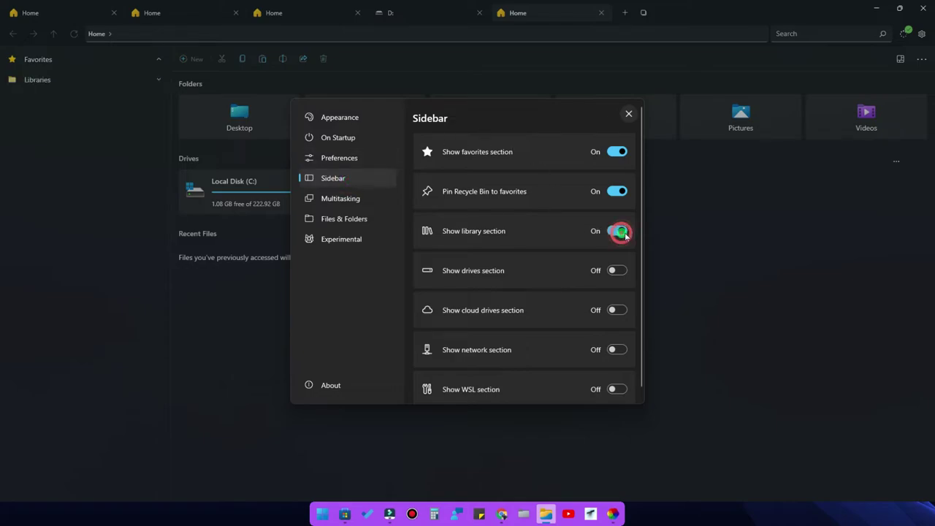
{"action": "left_click", "coordinate": [159, 80]}
{"action": "left_click", "coordinate": [158, 78]}
{"action": "left_click", "coordinate": [615, 270]}
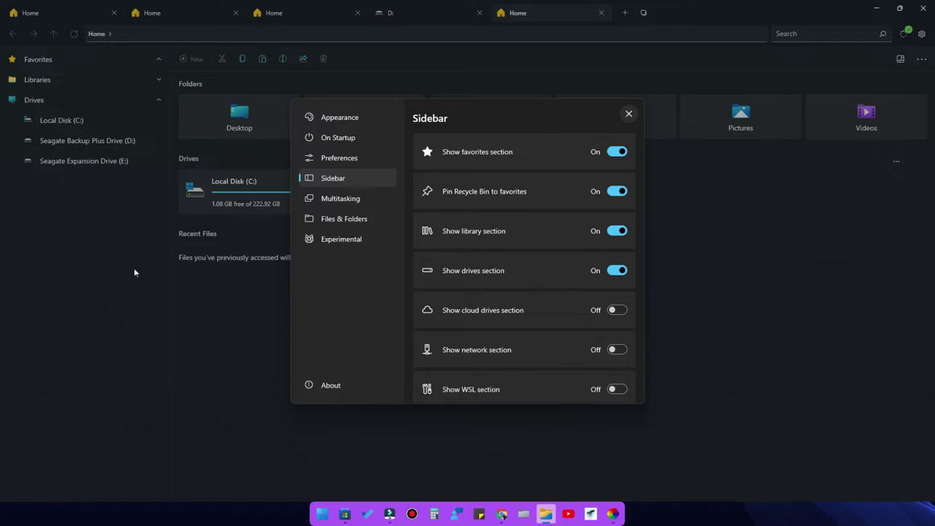
Step: Turn off the drives, library, Recycle Bin and favorites options for the sidebar and shrink the empty sidebar to its narrowest width
{"action": "left_click", "coordinate": [615, 270]}
{"action": "left_click", "coordinate": [615, 231]}
{"action": "left_click", "coordinate": [615, 191]}
{"action": "left_click", "coordinate": [618, 151]}
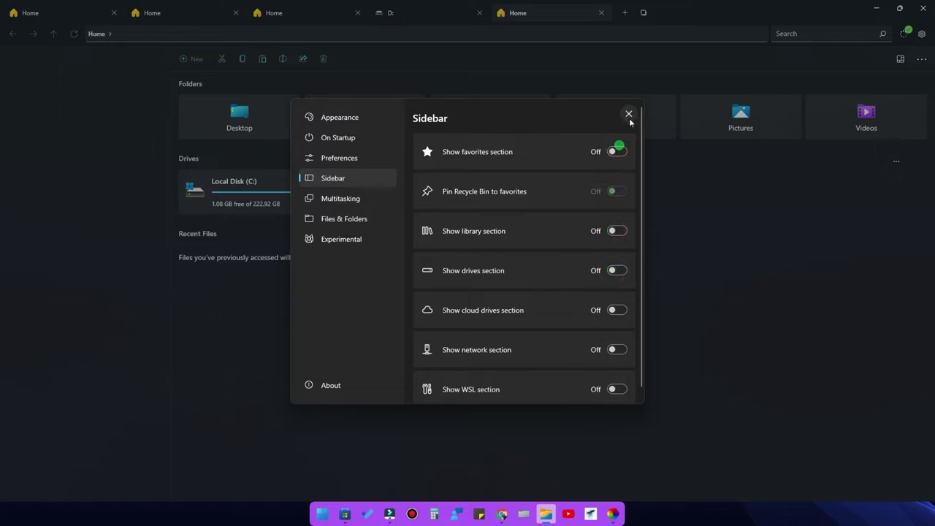
{"action": "left_click", "coordinate": [628, 114]}
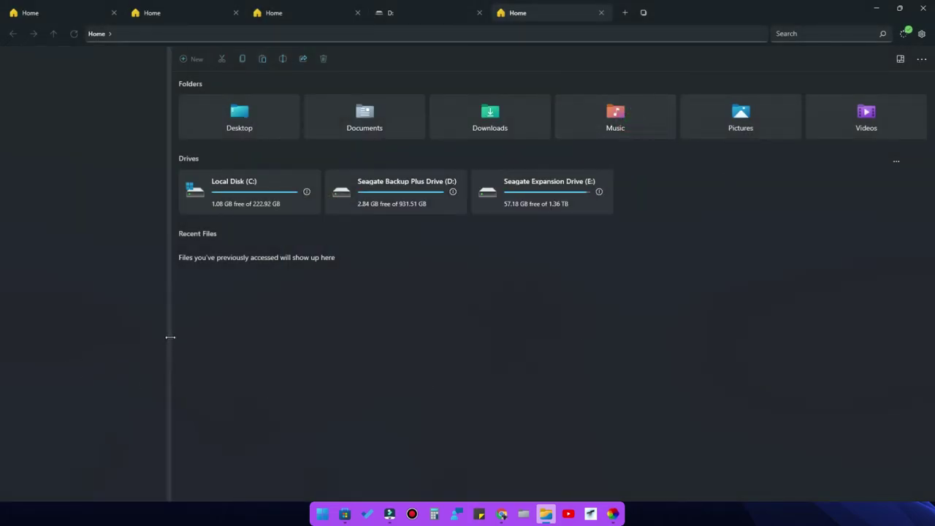
{"action": "left_click_drag", "start_coordinate": [168, 334], "coordinate": [1, 312]}
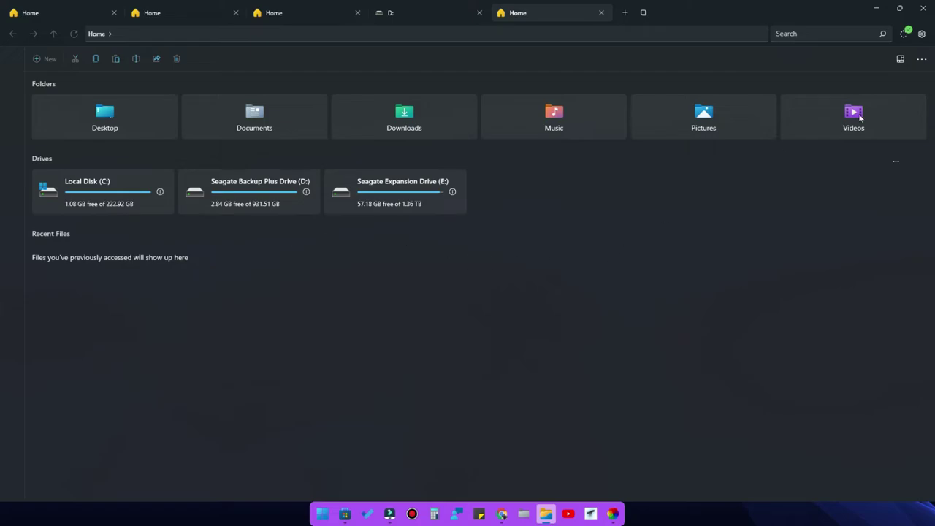
Step: Split the current Home tab into two side-by-side panes, widen the second one and make it active
{"action": "left_click", "coordinate": [921, 58]}
{"action": "left_click", "coordinate": [856, 77]}
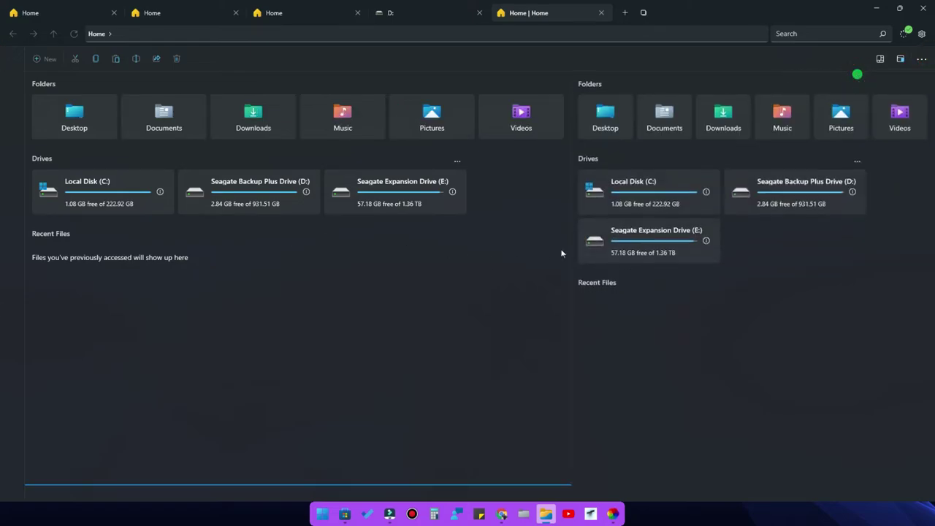
{"action": "left_click_drag", "start_coordinate": [572, 262], "coordinate": [402, 260]}
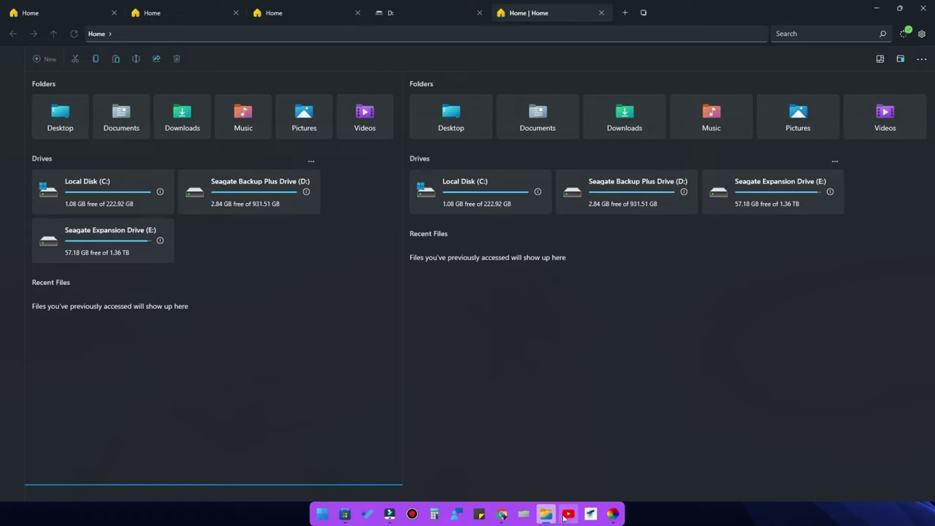
{"action": "left_click", "coordinate": [473, 312]}
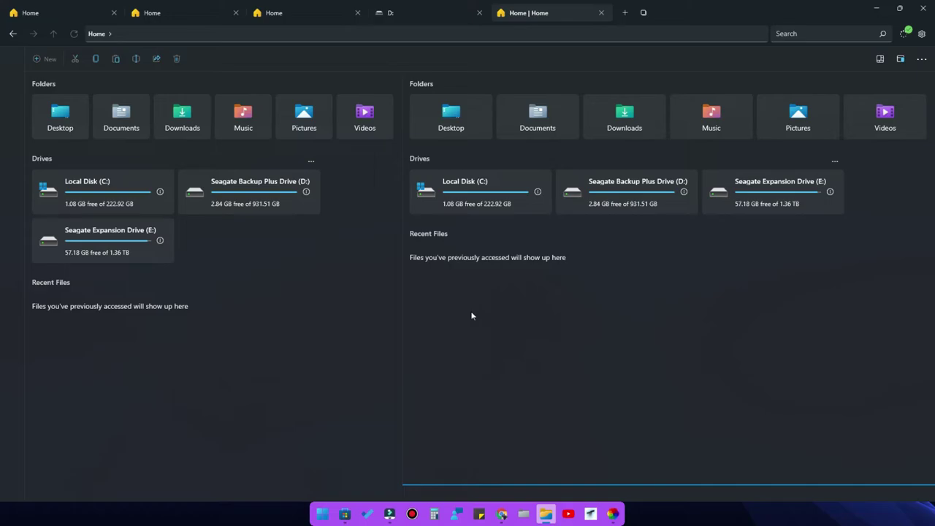
Step: Switch to Microsoft Store, search for "files" and view the Files - File Manager for Windows page
{"action": "mouse_move", "coordinate": [551, 520]}
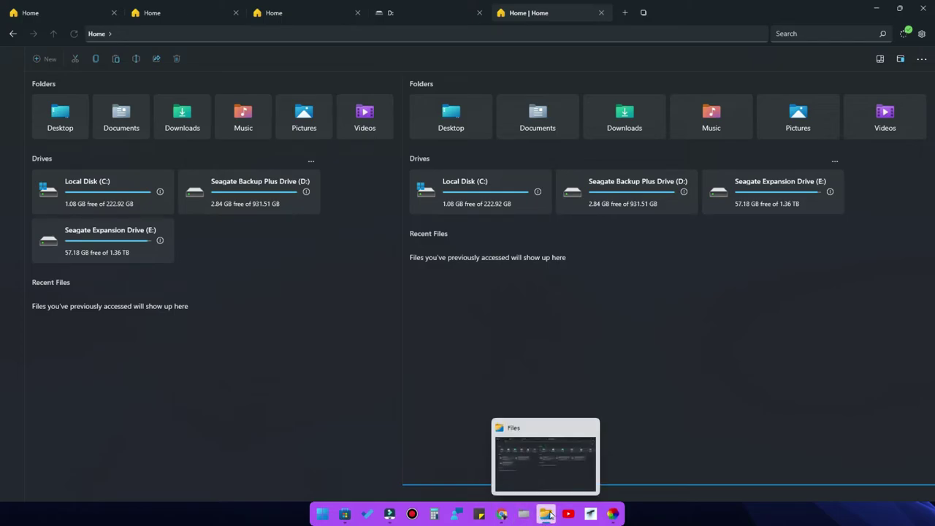
{"action": "left_click", "coordinate": [392, 515]}
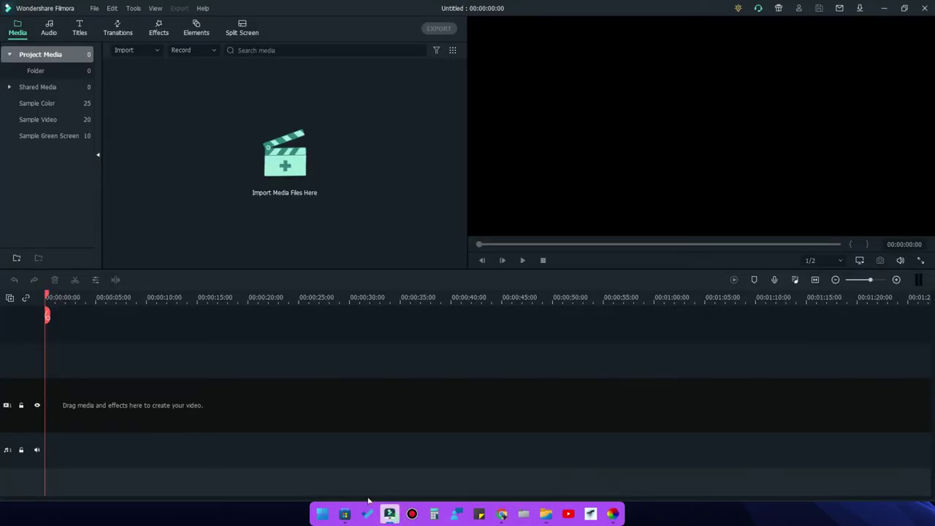
{"action": "left_click", "coordinate": [341, 514]}
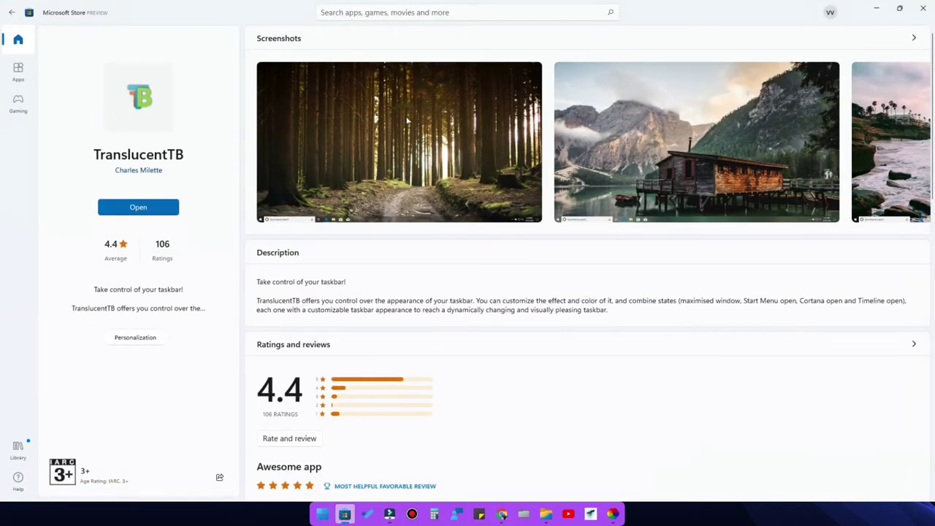
{"action": "left_click", "coordinate": [447, 10]}
{"action": "type", "text": "files"}
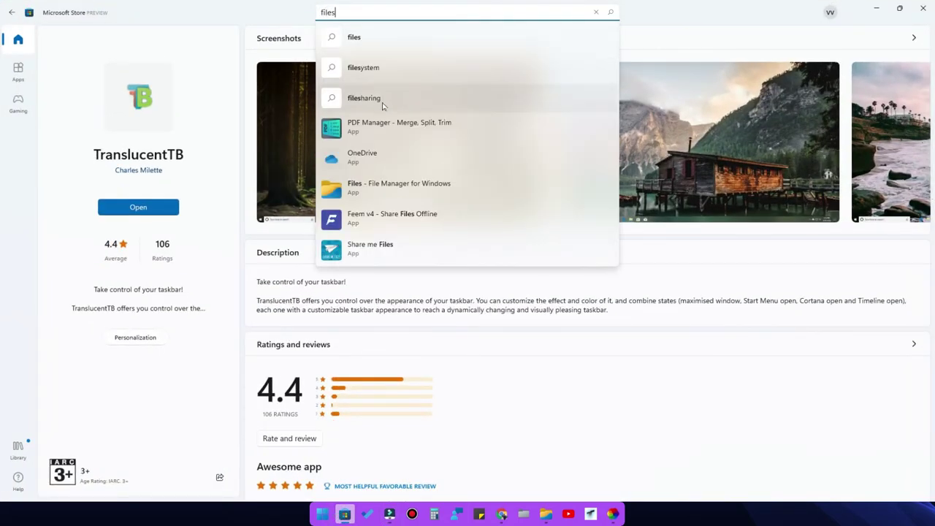
{"action": "left_click", "coordinate": [359, 187]}
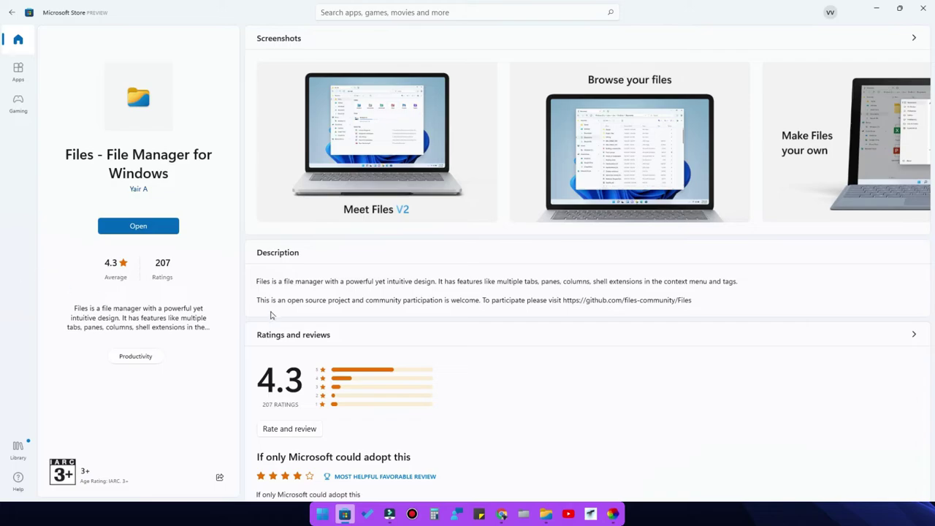
{"action": "left_click", "coordinate": [878, 12]}
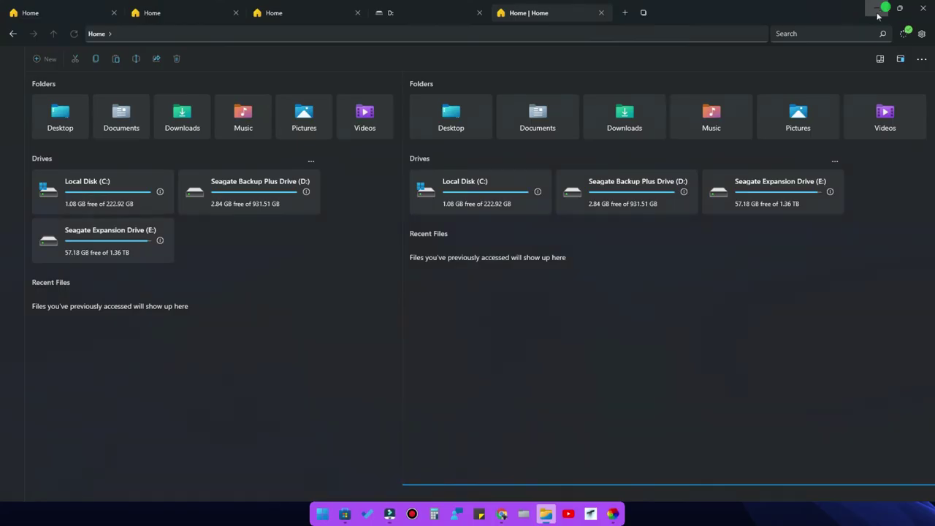
Step: Apply the Parallax.js live wallpaper in Lively Wallpaper, then minimize its window and refresh the desktop
{"action": "key", "text": "super+d"}
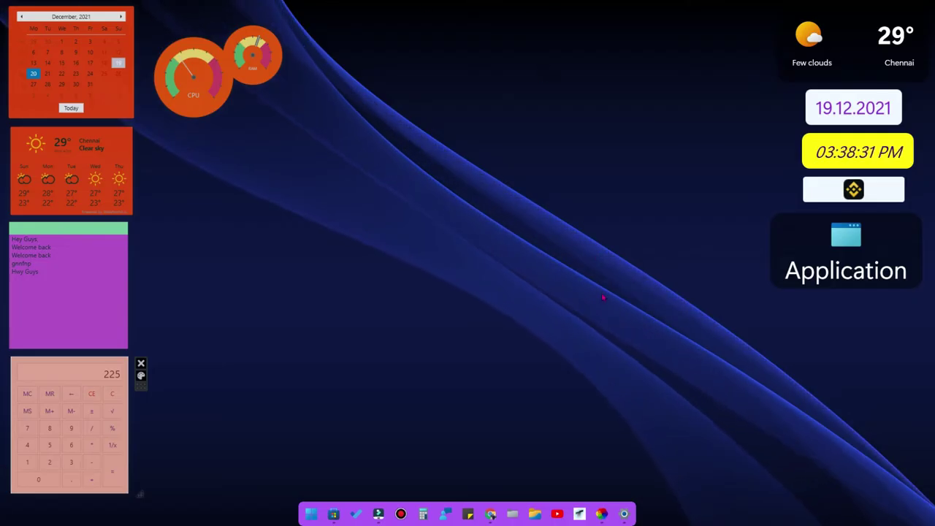
{"action": "left_click", "coordinate": [604, 514]}
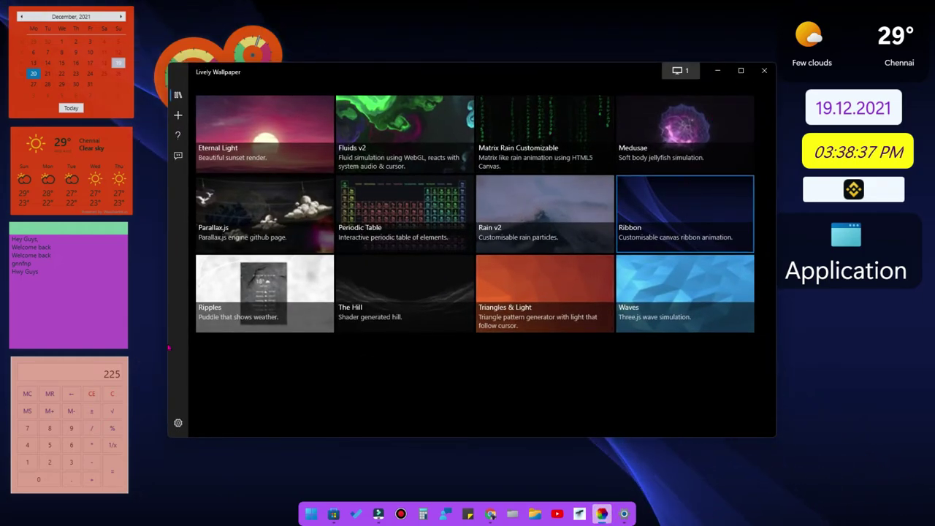
{"action": "left_click", "coordinate": [265, 212]}
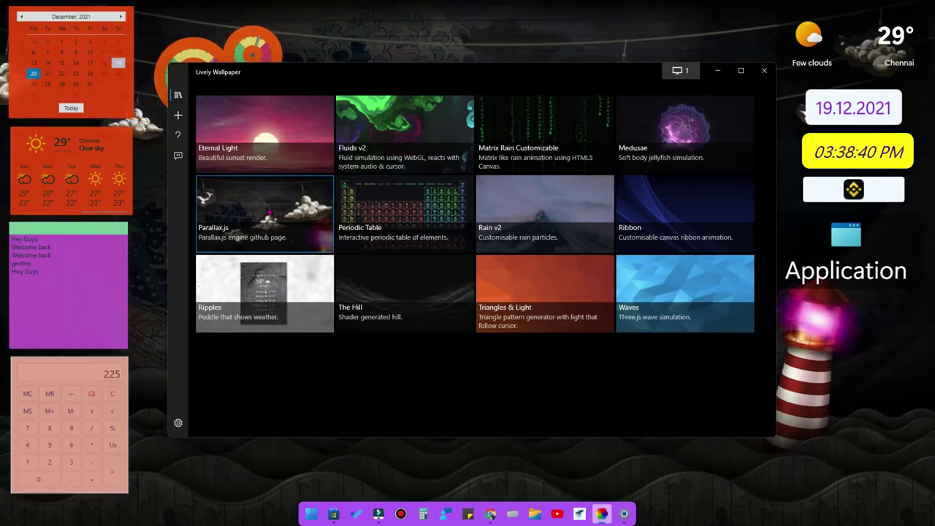
{"action": "right_click", "coordinate": [268, 213]}
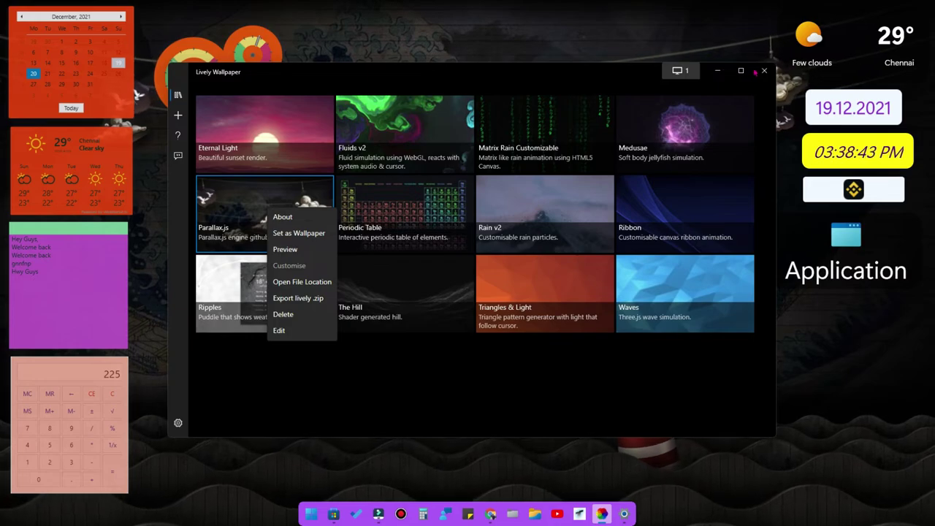
{"action": "left_click", "coordinate": [717, 73]}
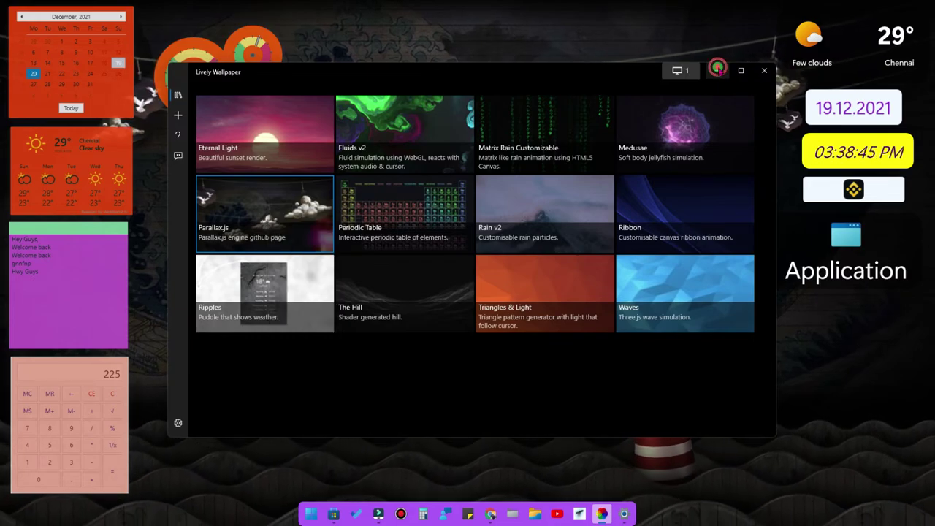
{"action": "left_click", "coordinate": [716, 71]}
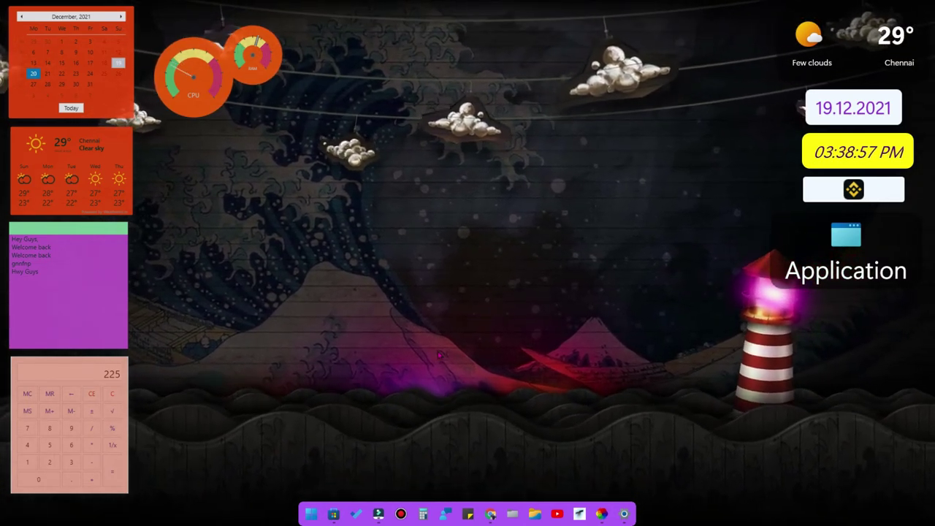
{"action": "right_click", "coordinate": [540, 233]}
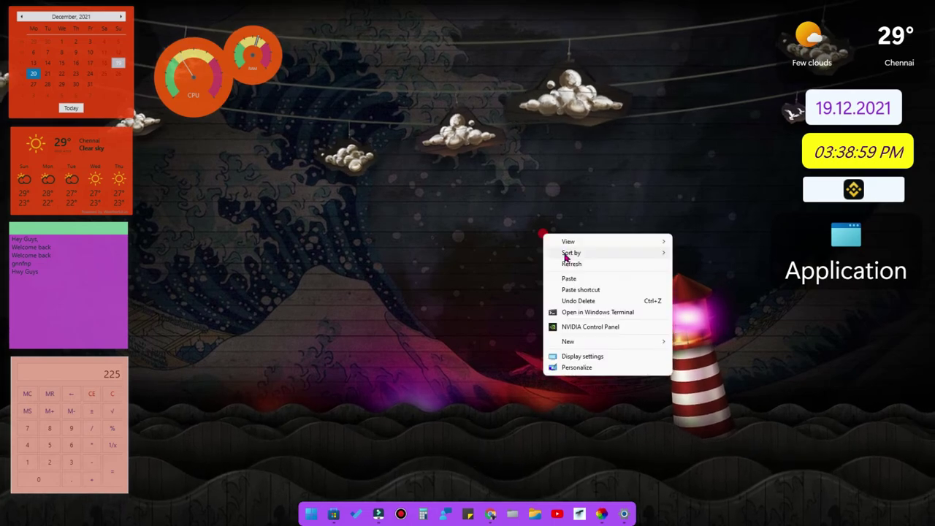
{"action": "left_click", "coordinate": [572, 262]}
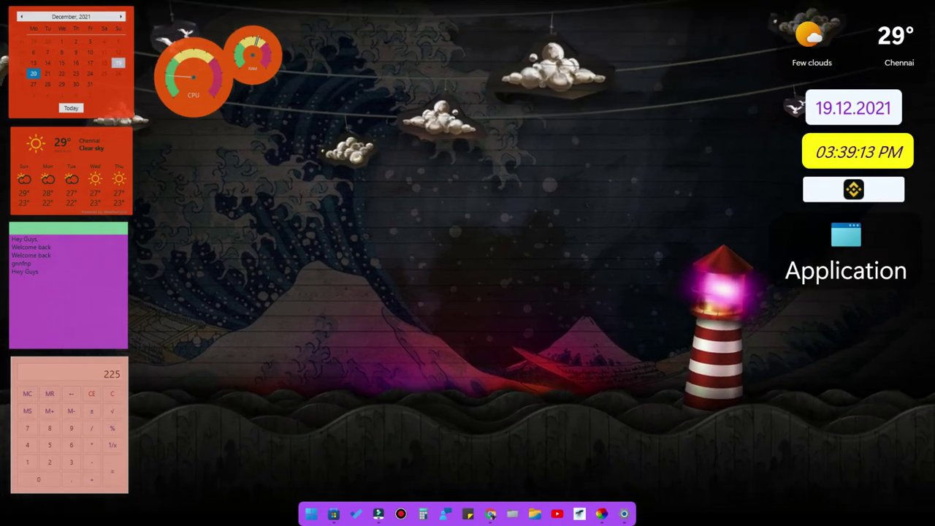
Step: Change the mouse pointer color to the recommended light blue in the accessibility settings and return to the desktop
{"action": "left_click", "coordinate": [625, 514]}
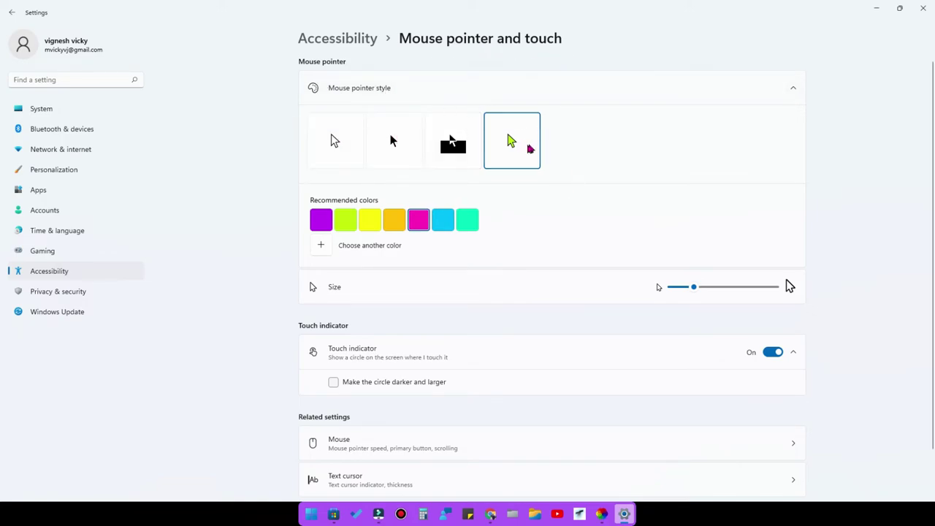
{"action": "left_click", "coordinate": [441, 227]}
{"action": "left_click", "coordinate": [924, 8]}
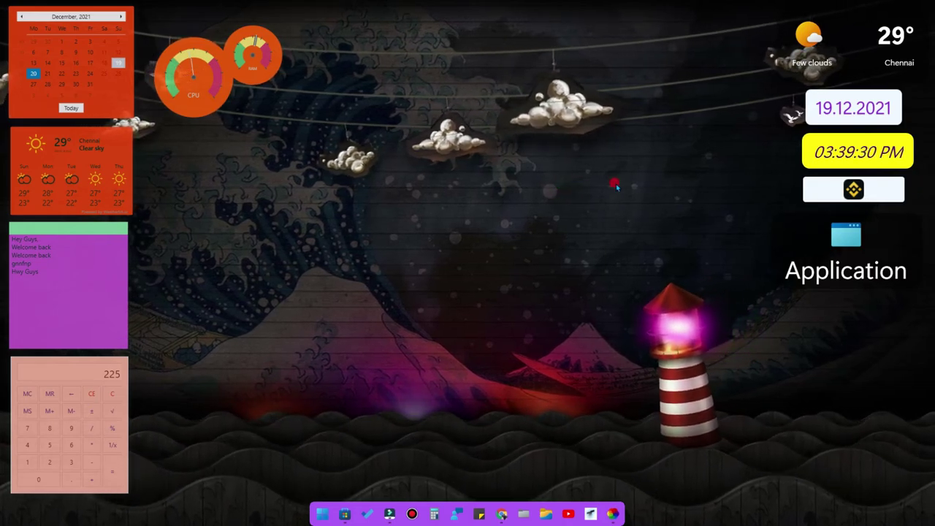
{"action": "right_click", "coordinate": [608, 184]}
{"action": "left_click", "coordinate": [535, 201]}
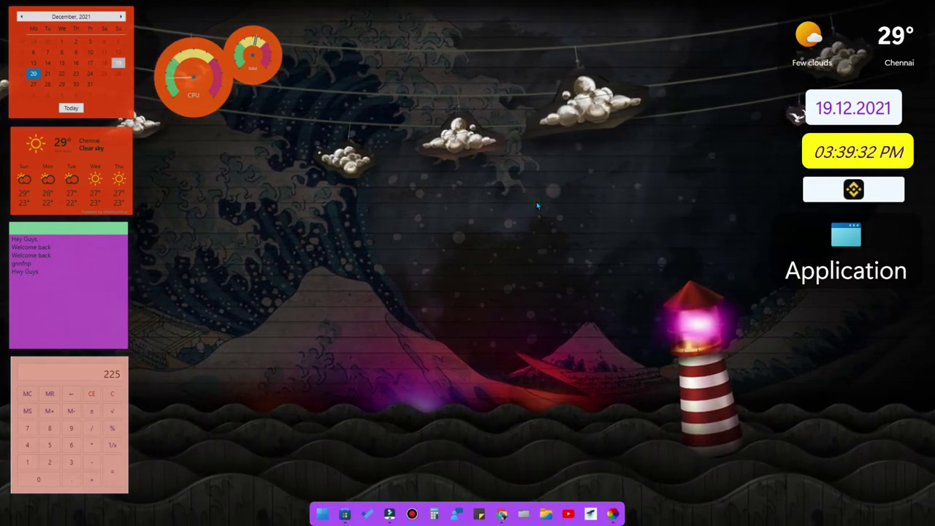
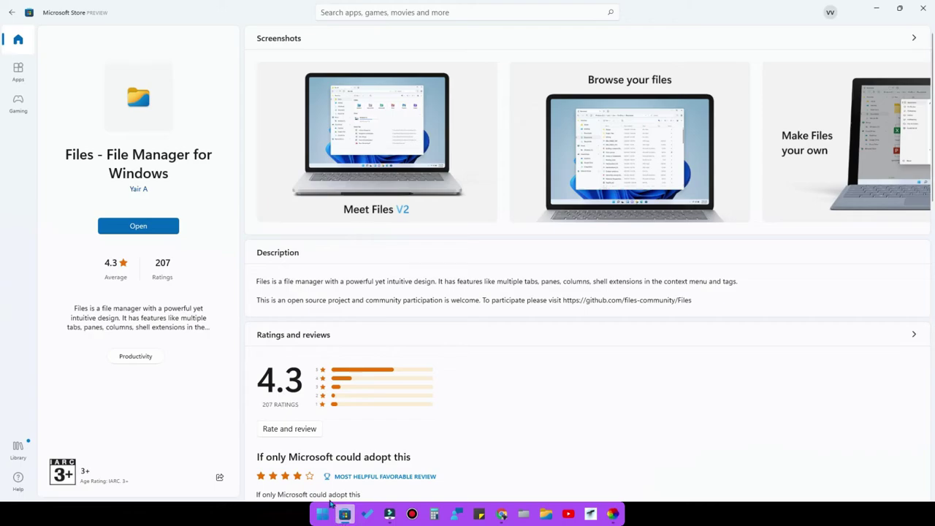
Step: Search Microsoft Store for "powertoys" and view the Microsoft PowerToys listing
{"action": "left_click", "coordinate": [423, 12]}
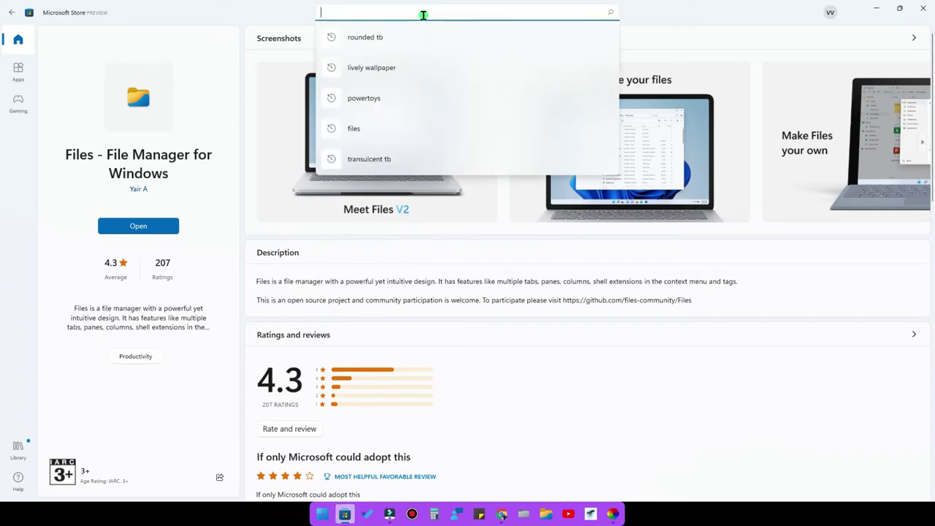
{"action": "left_click", "coordinate": [364, 95]}
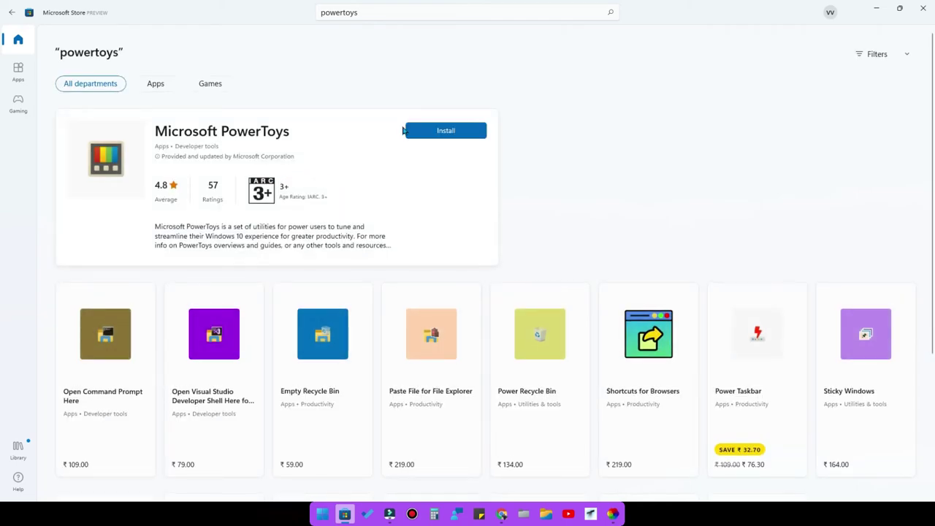
{"action": "left_click", "coordinate": [882, 11]}
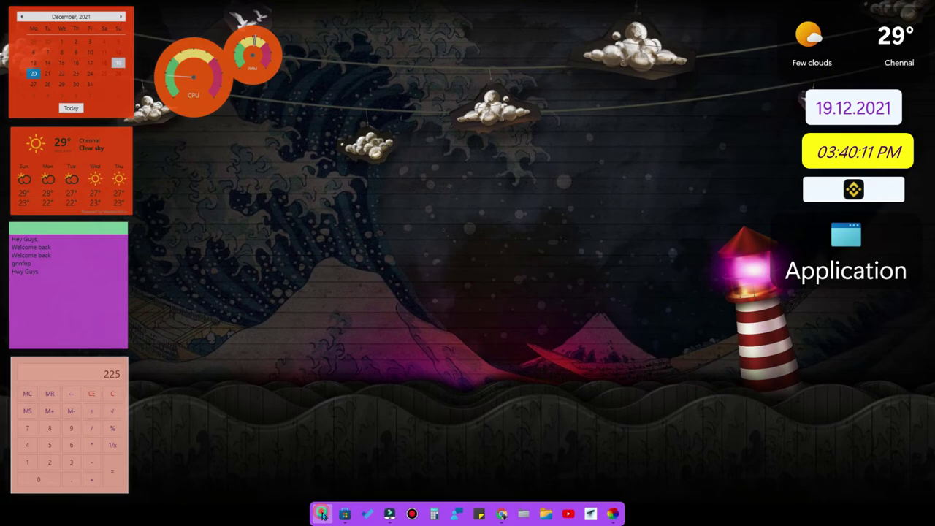
Step: Find PowerToys (Preview) by searching for "power", open its settings and move the window to the middle of the desktop
{"action": "left_click", "coordinate": [322, 515]}
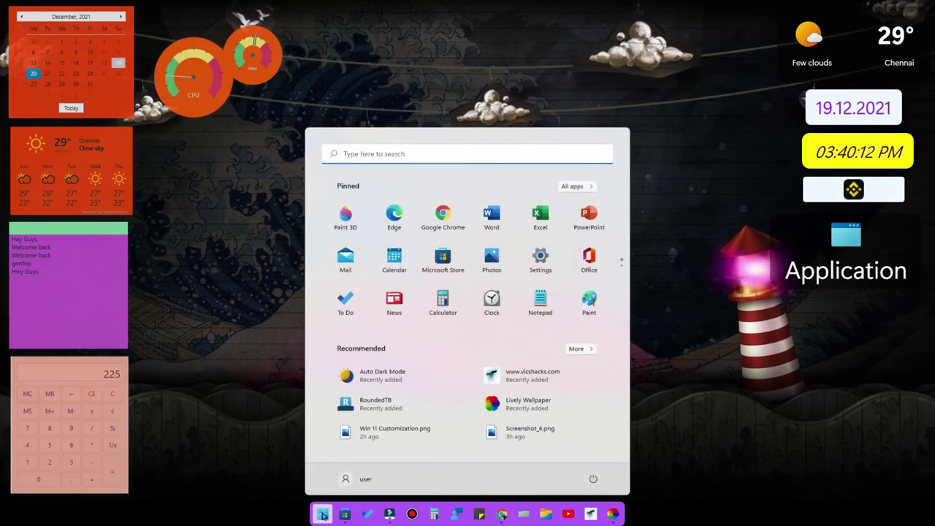
{"action": "type", "text": "p"}
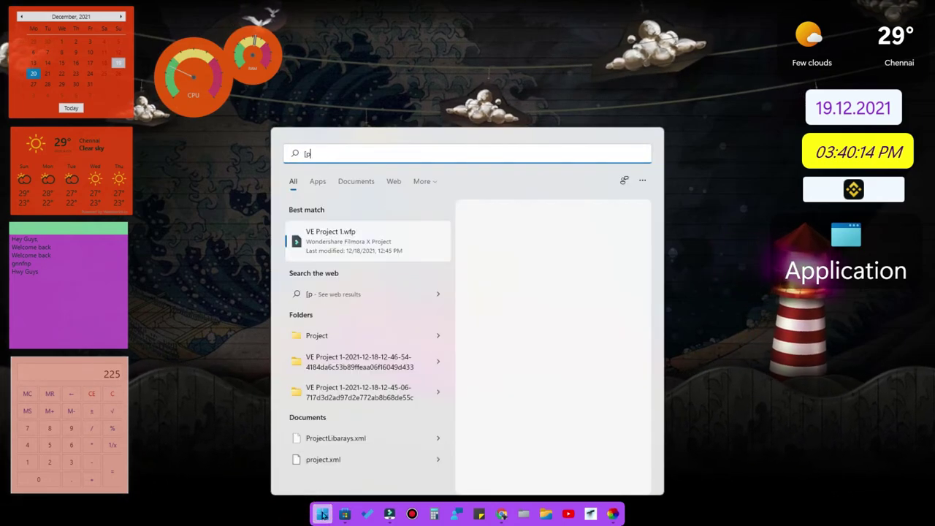
{"action": "key", "text": "BackSpace"}
{"action": "type", "text": "power"}
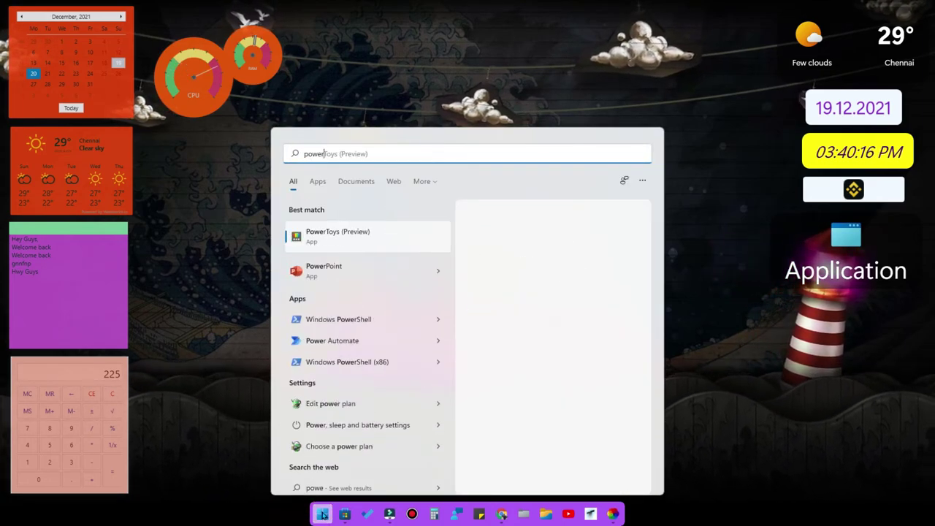
{"action": "left_click", "coordinate": [337, 232]}
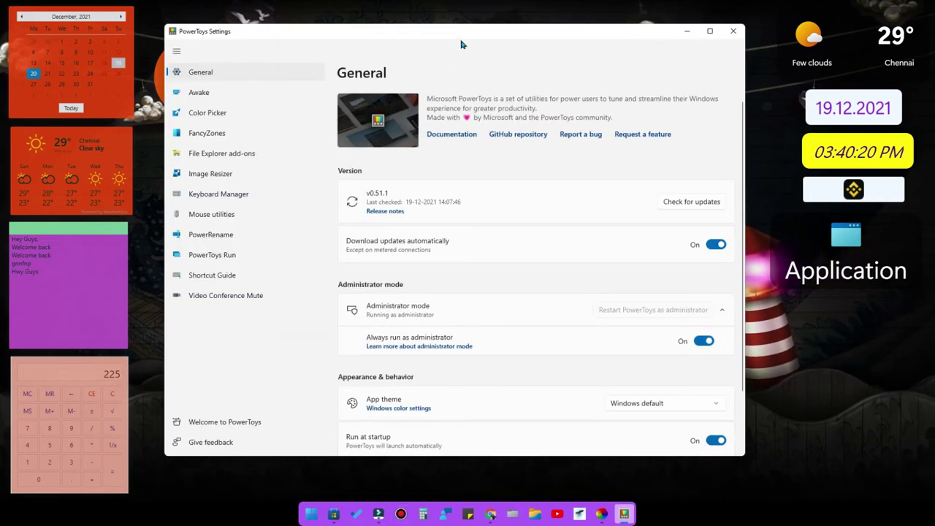
{"action": "left_click_drag", "start_coordinate": [475, 33], "coordinate": [506, 50]}
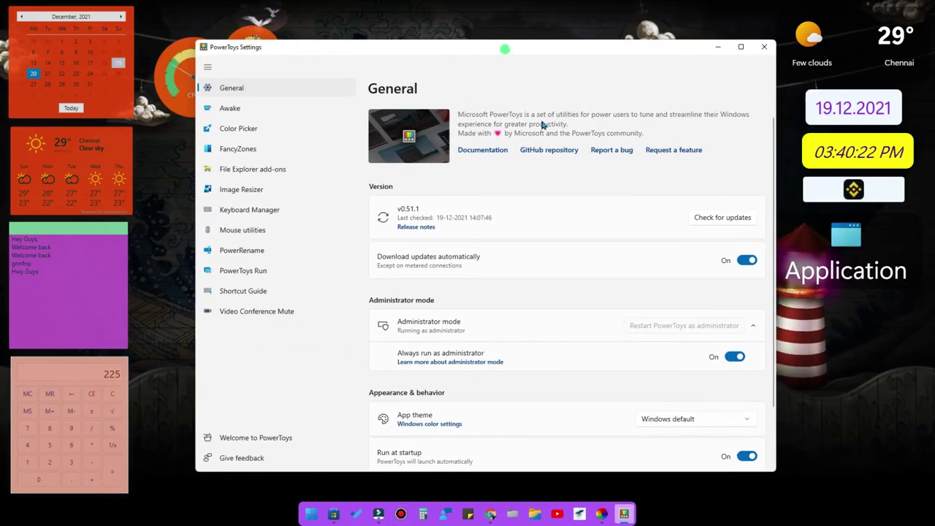
Step: Set the left button highlight color of Mouse Highlighter to pink #FF10C2 in the PowerToys mouse utilities
{"action": "left_click", "coordinate": [254, 232]}
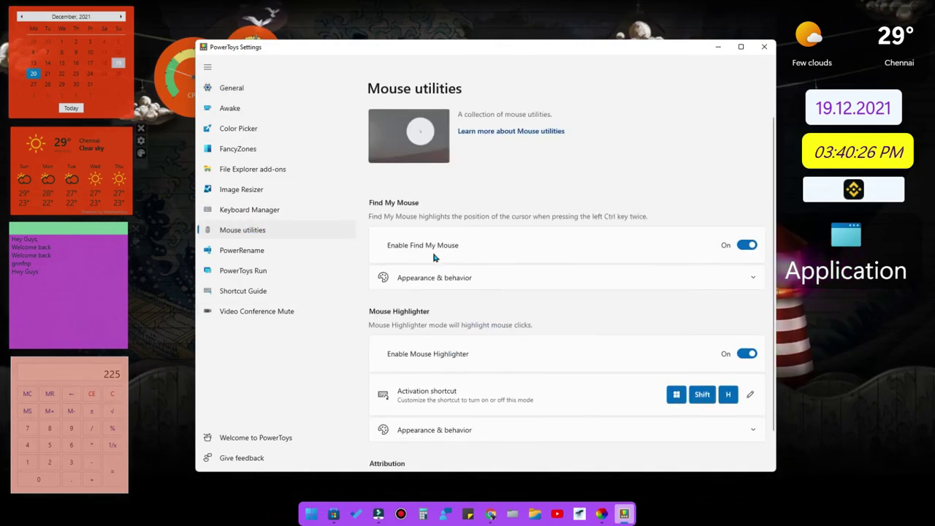
{"action": "scroll", "coordinate": [551, 333], "scroll_direction": "down", "scroll_amount": 1}
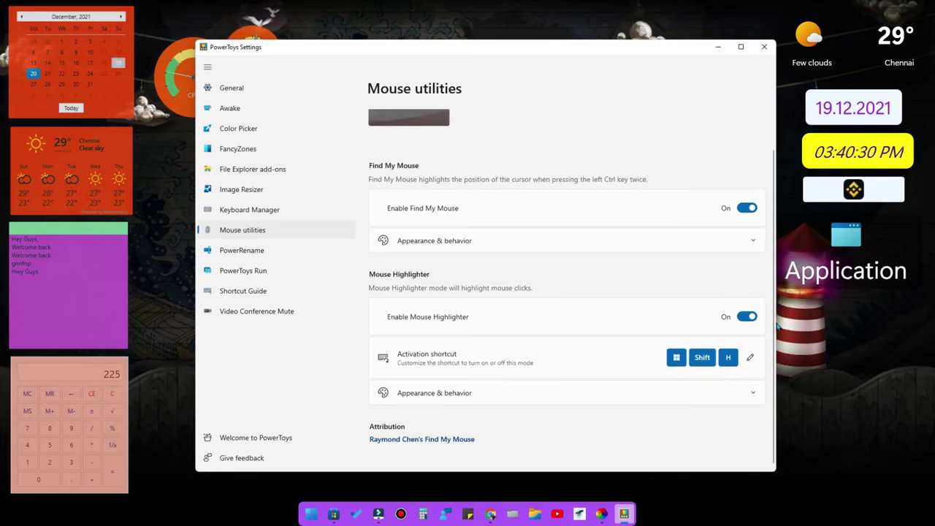
{"action": "left_click", "coordinate": [504, 394]}
{"action": "scroll", "coordinate": [563, 338], "scroll_direction": "down", "scroll_amount": 4}
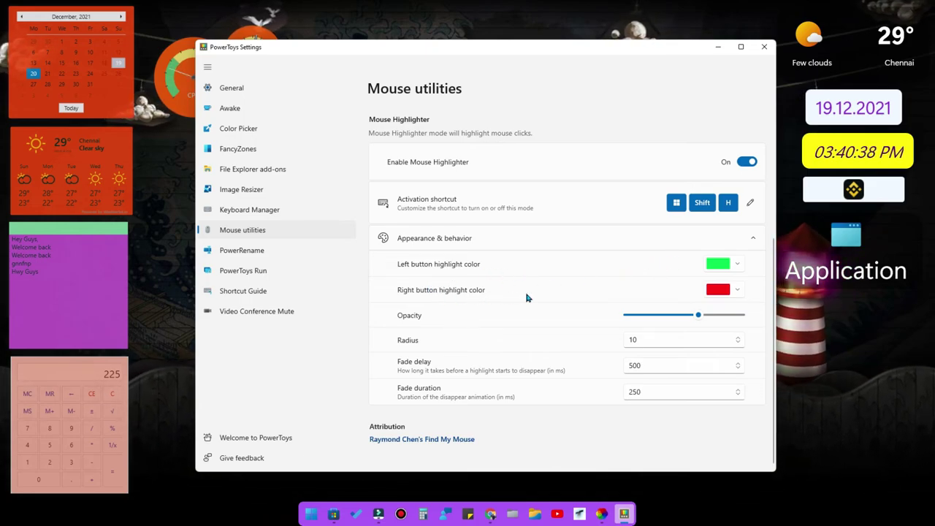
{"action": "left_click", "coordinate": [738, 268]}
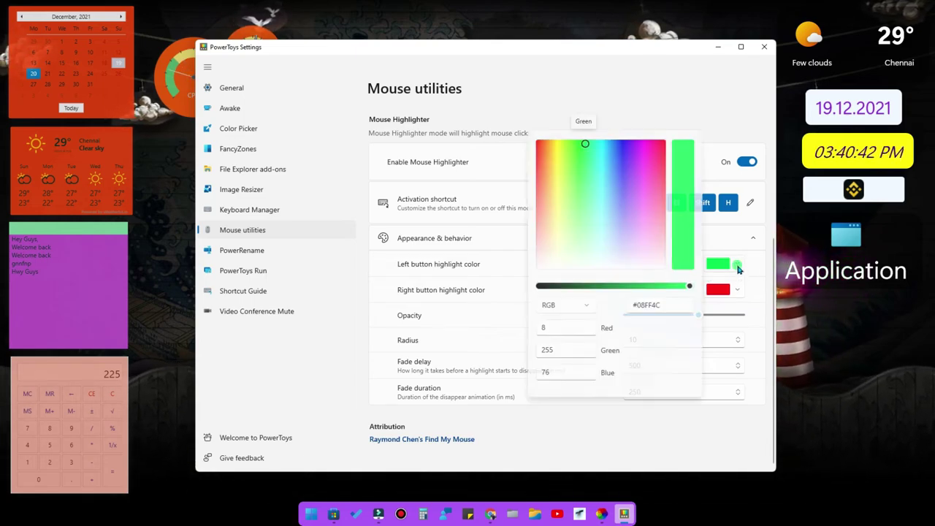
{"action": "left_click", "coordinate": [648, 148]}
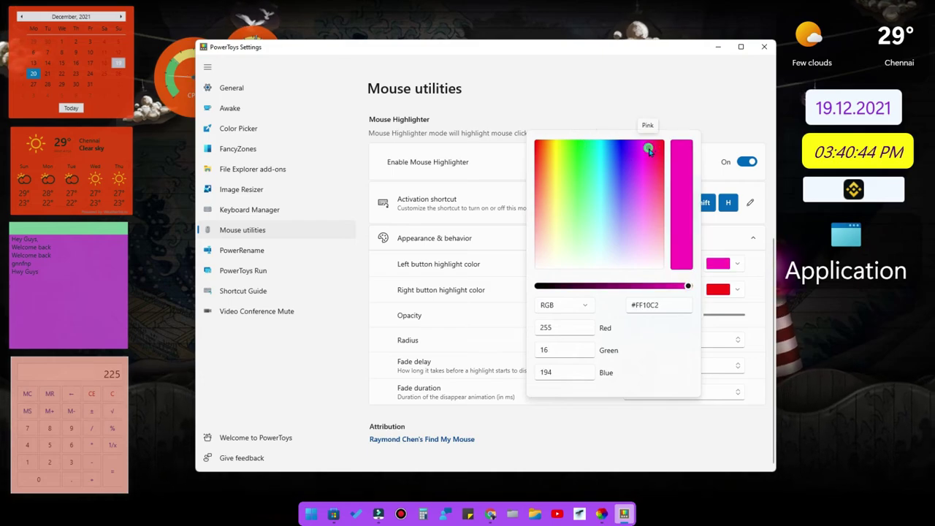
{"action": "left_click", "coordinate": [753, 297]}
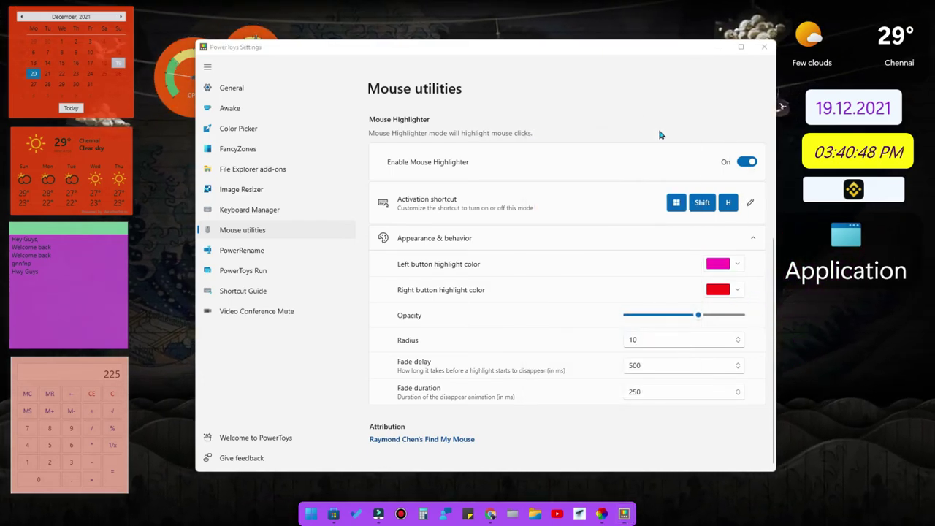
Step: Test the left button highlight on an empty area of the Mouse utilities page
{"action": "left_click", "coordinate": [587, 90]}
{"action": "left_click", "coordinate": [513, 97]}
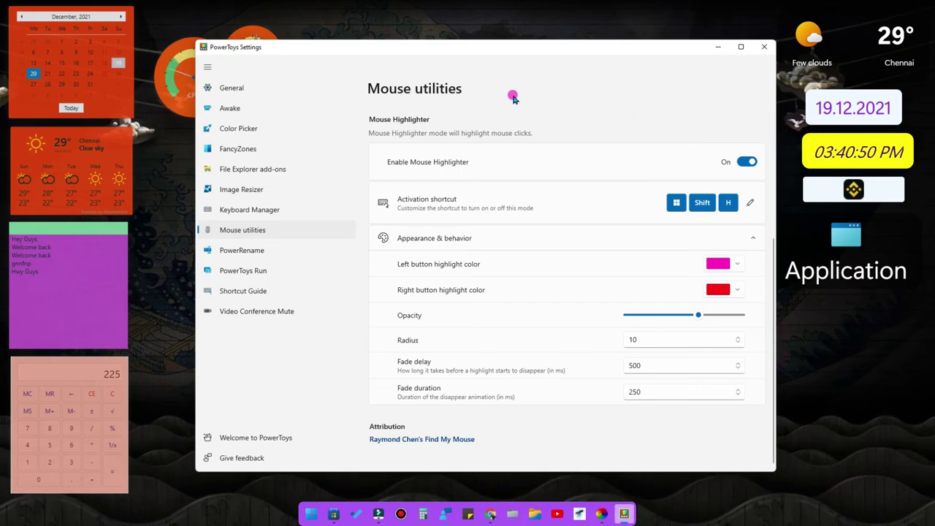
{"action": "left_click", "coordinate": [630, 96]}
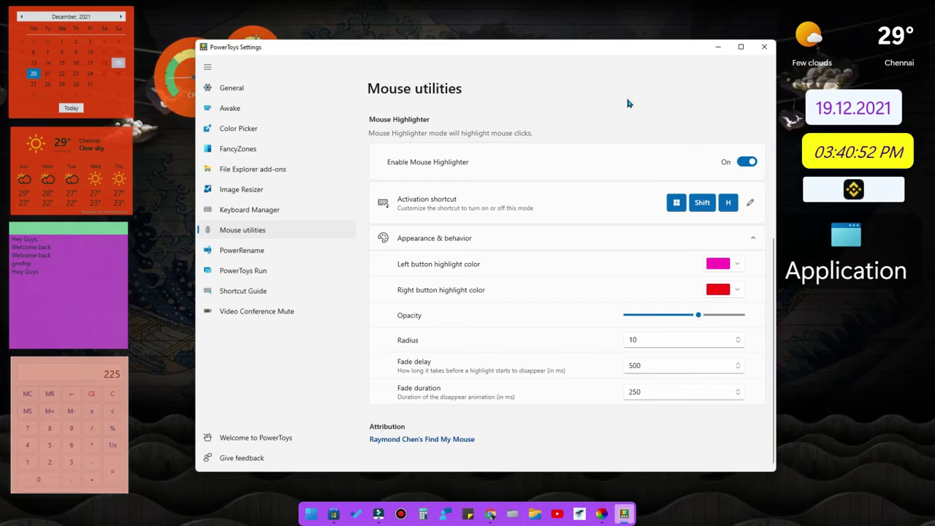
{"action": "left_click", "coordinate": [620, 91]}
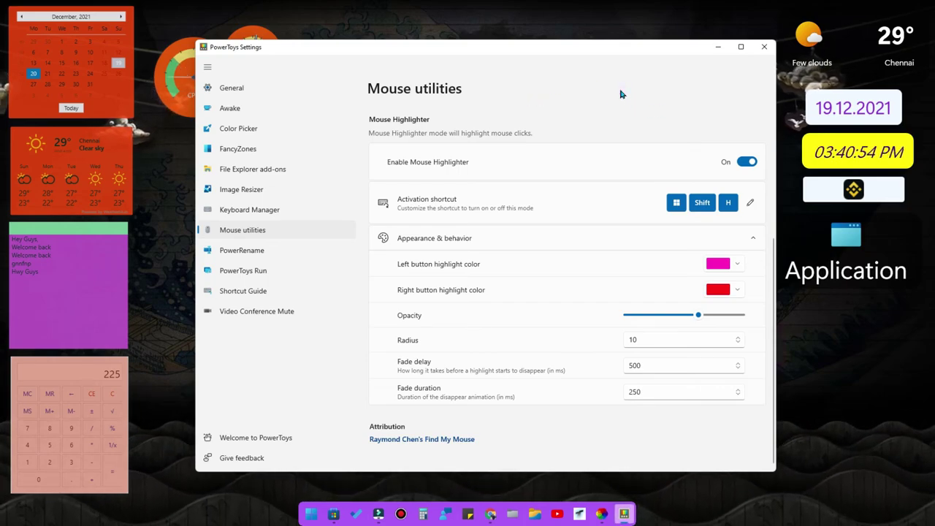
{"action": "left_click", "coordinate": [595, 99]}
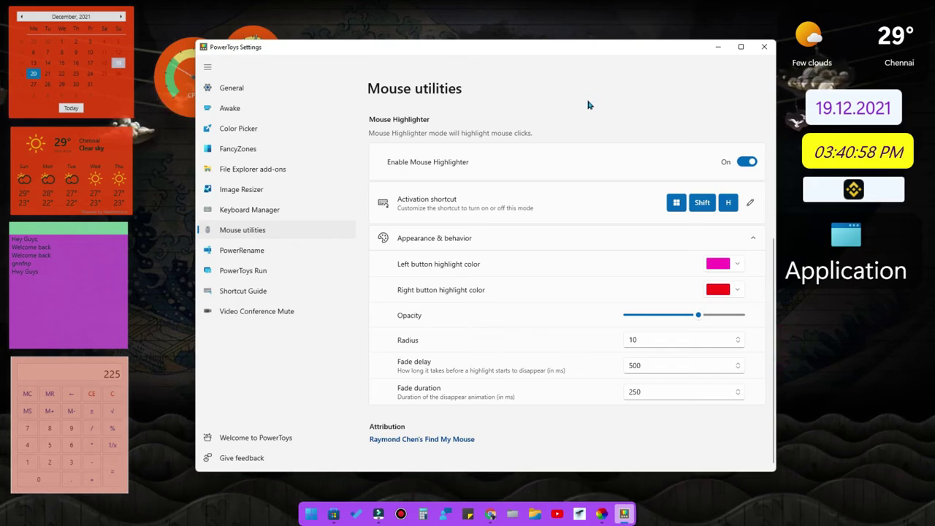
Step: View the General and Keyboard Manager pages of PowerToys Settings, and refresh the desktop after returning to it
{"action": "left_click", "coordinate": [228, 89]}
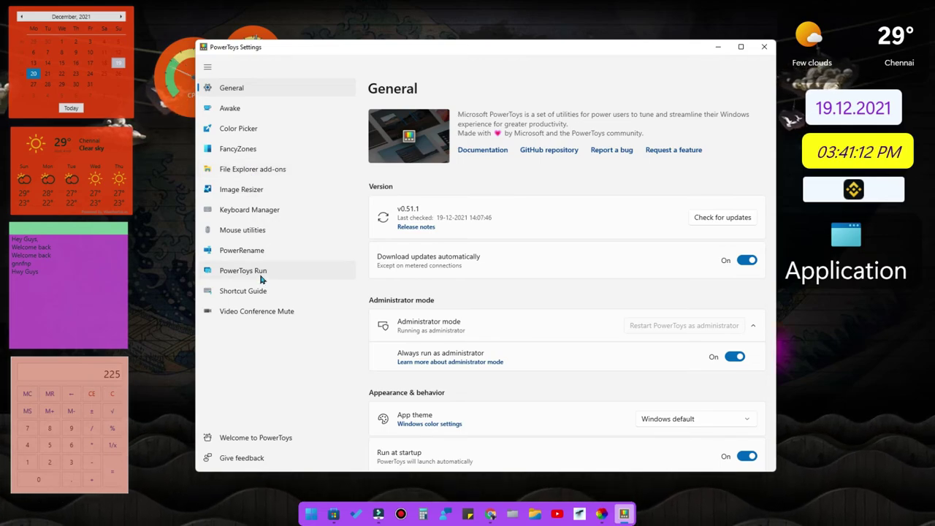
{"action": "left_click", "coordinate": [269, 211]}
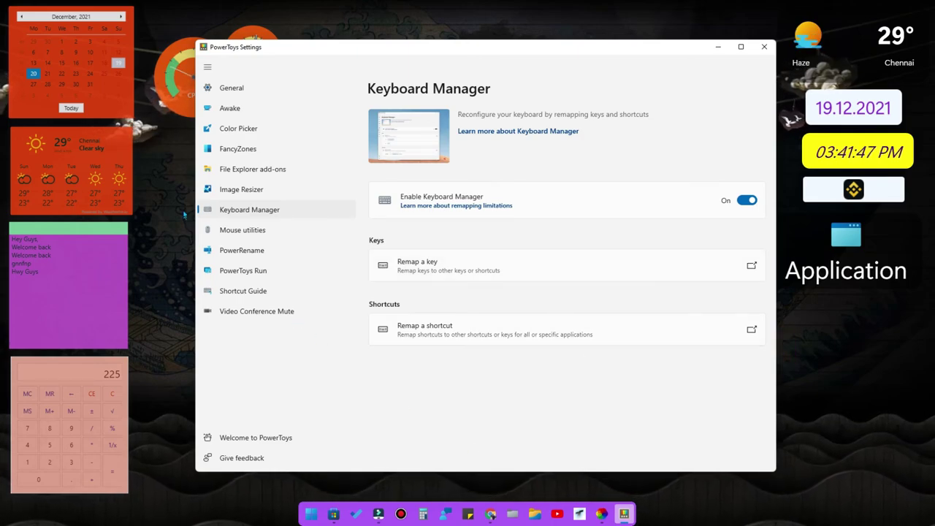
{"action": "left_click", "coordinate": [235, 88]}
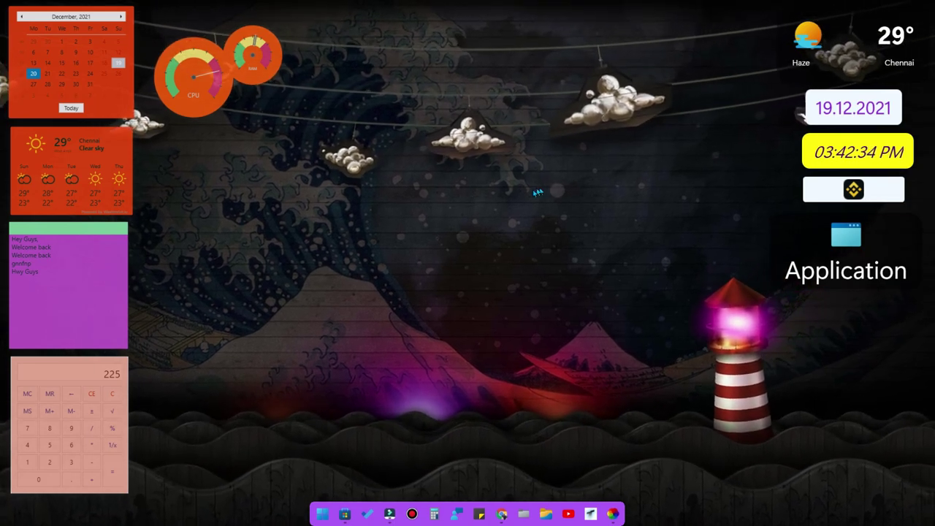
{"action": "right_click", "coordinate": [536, 203]}
{"action": "left_click", "coordinate": [566, 236]}
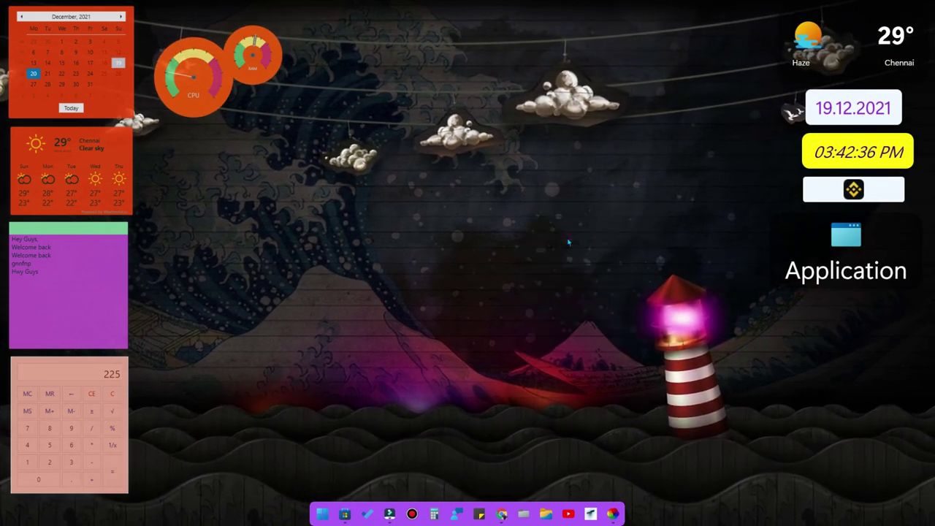